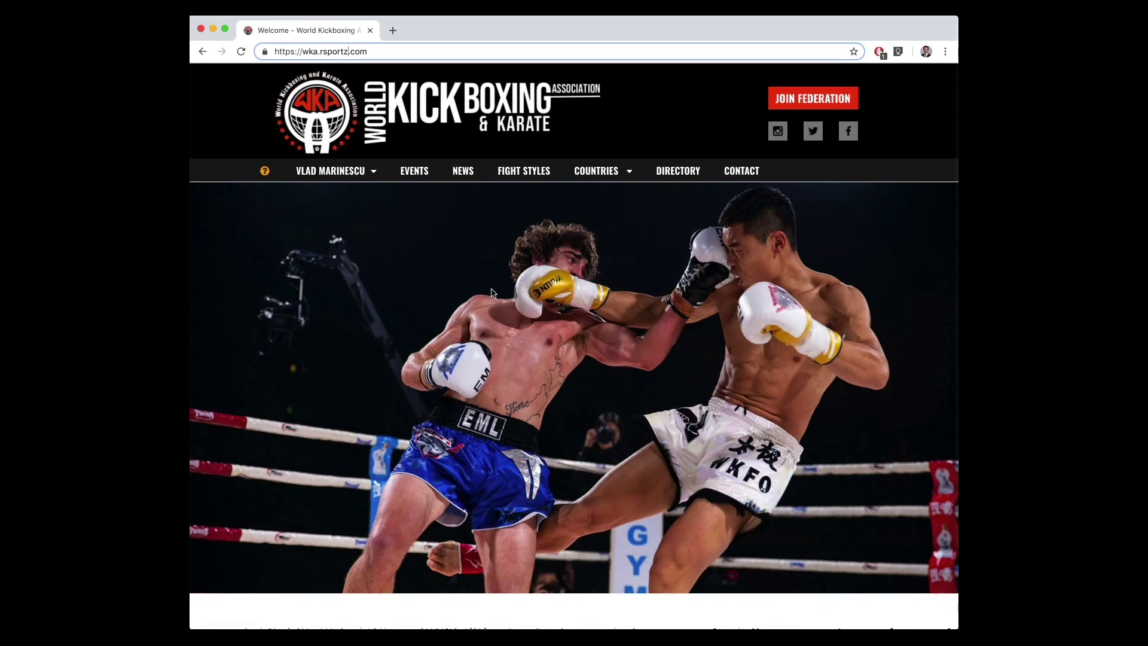
left_click(350, 52)
type("-stan")
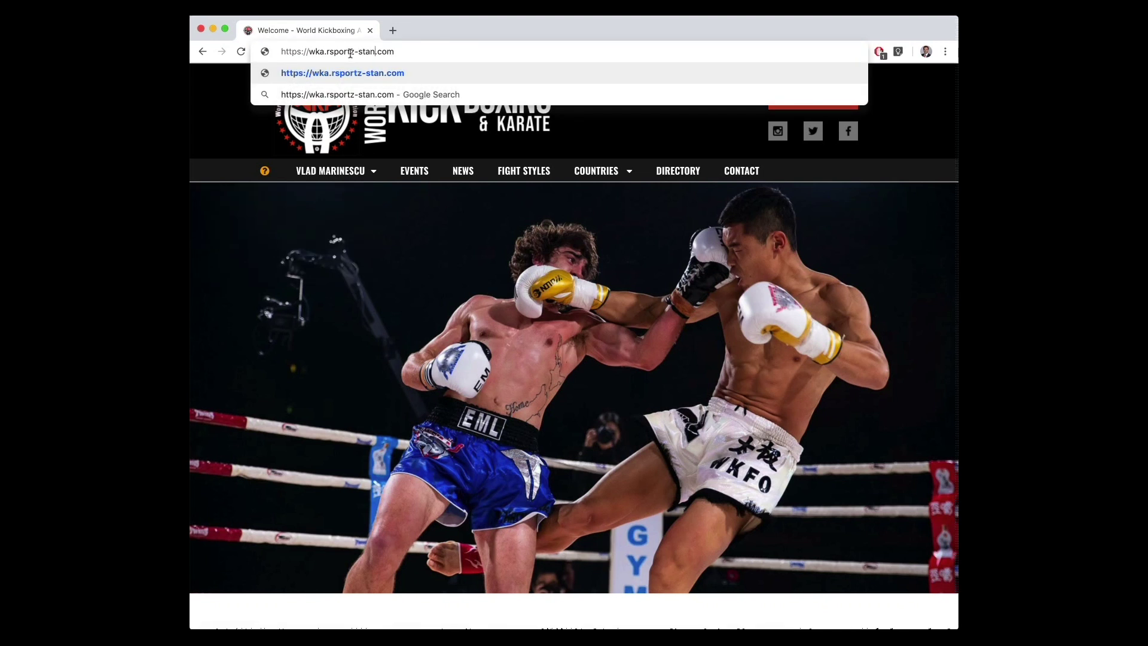
type("ging")
key("Return")
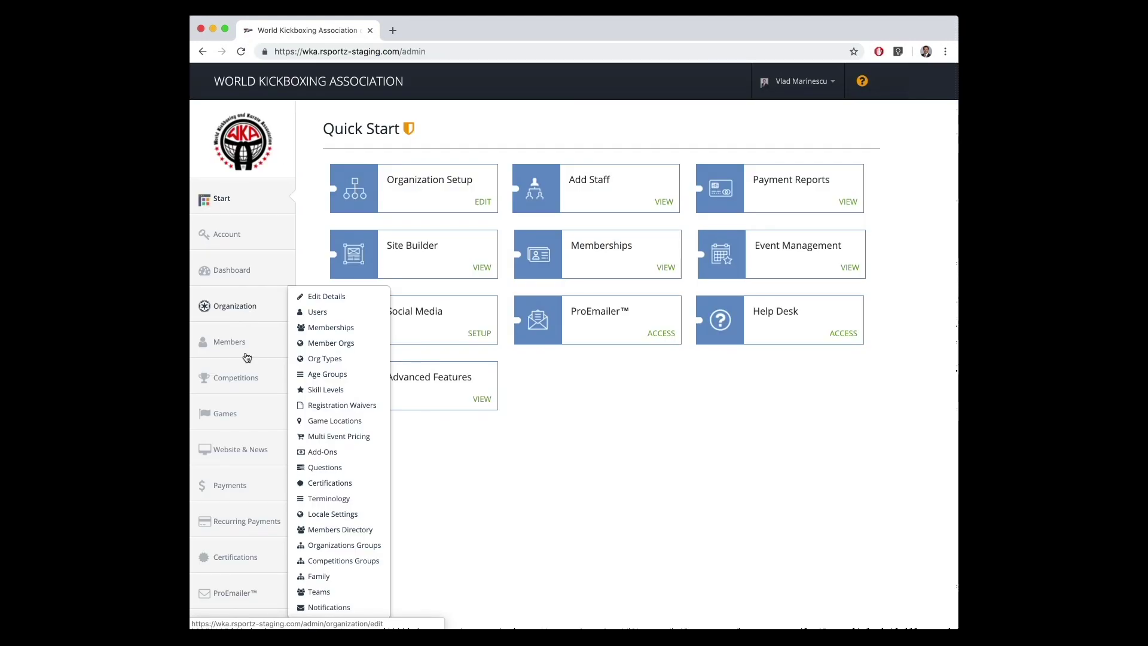
- Start a new competition in the Competitions section and name it Gala Night 2019
left_click(248, 383)
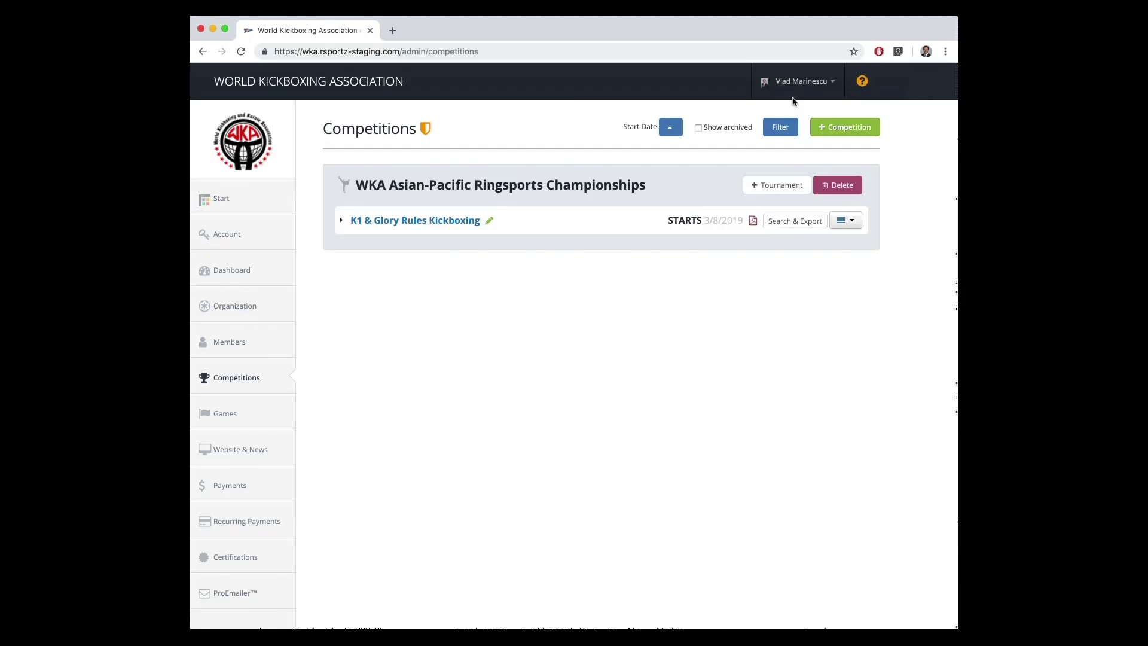
left_click(835, 125)
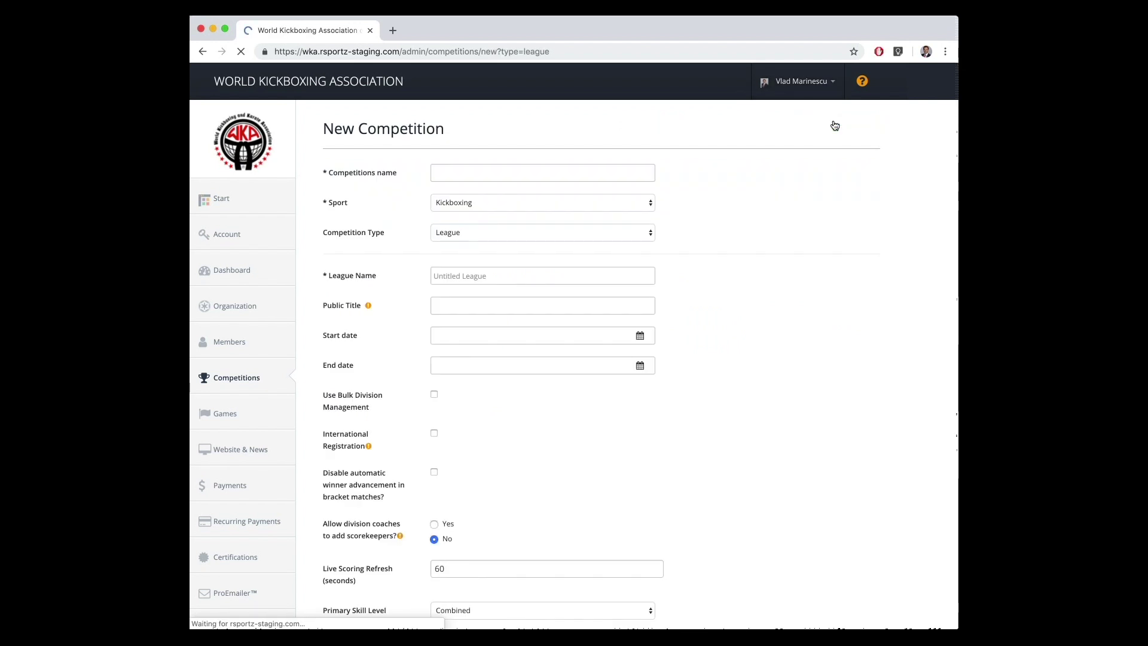
left_click(504, 164)
type("Ga")
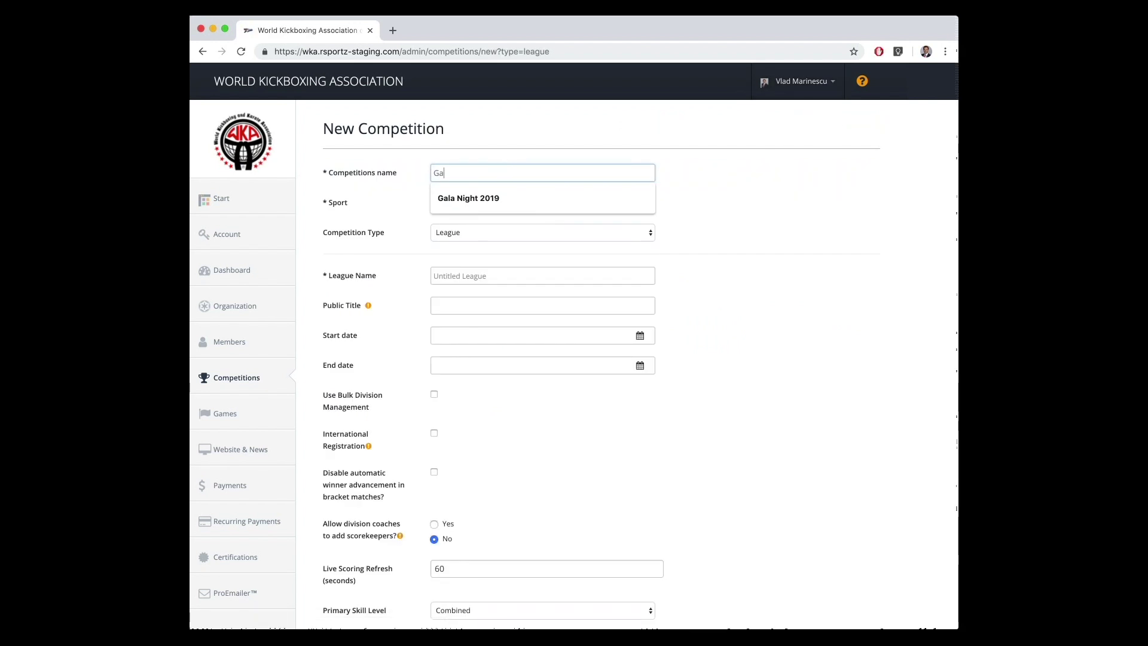
type("la Night 2019")
key("Tab")
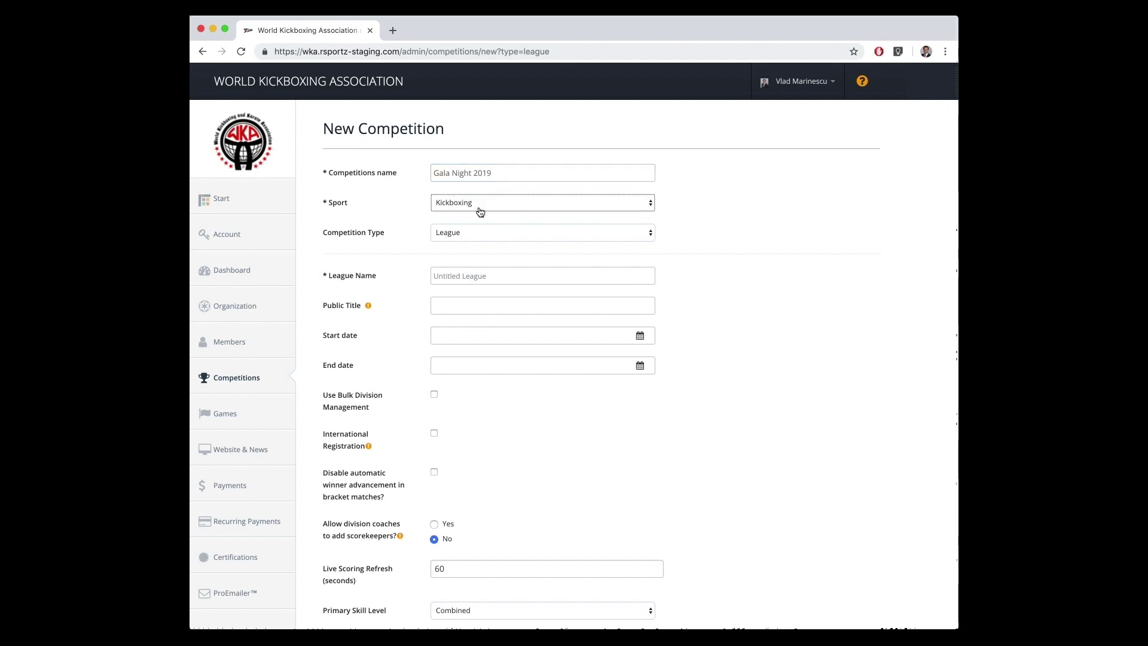
- Keep Kickboxing as the sport and set the competition type to Tournament
left_click(480, 211)
left_click(375, 197)
left_click(455, 238)
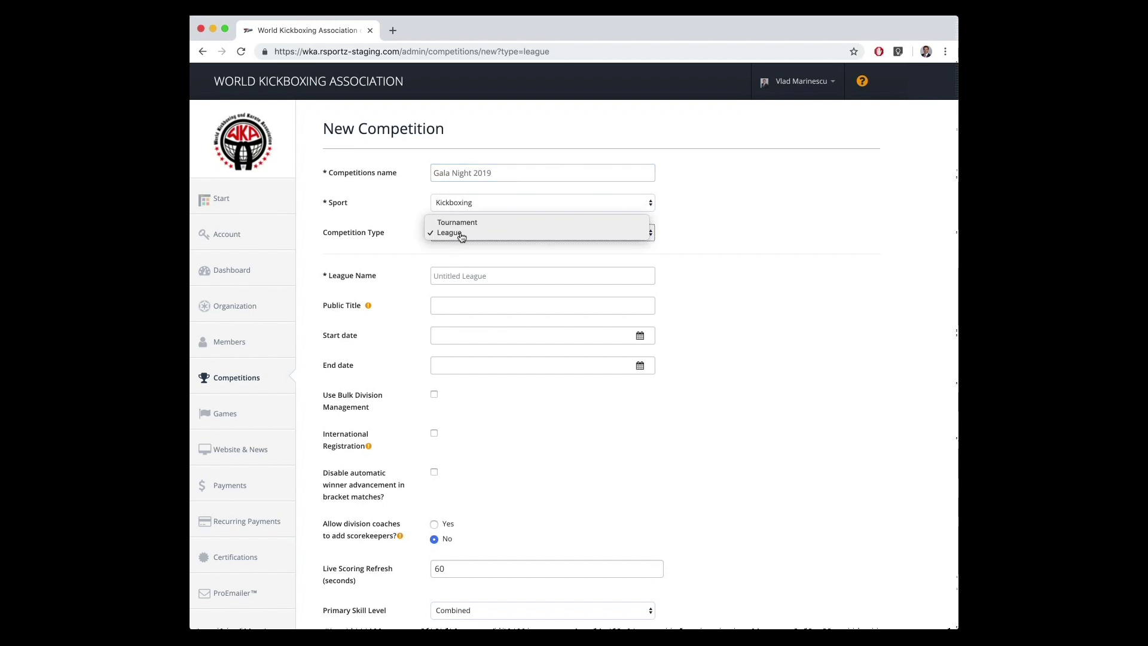
left_click(457, 222)
- Fill in the event details with the name February Special, public title Feb Gala Night and start date Feb 10, 2019
left_click(448, 274)
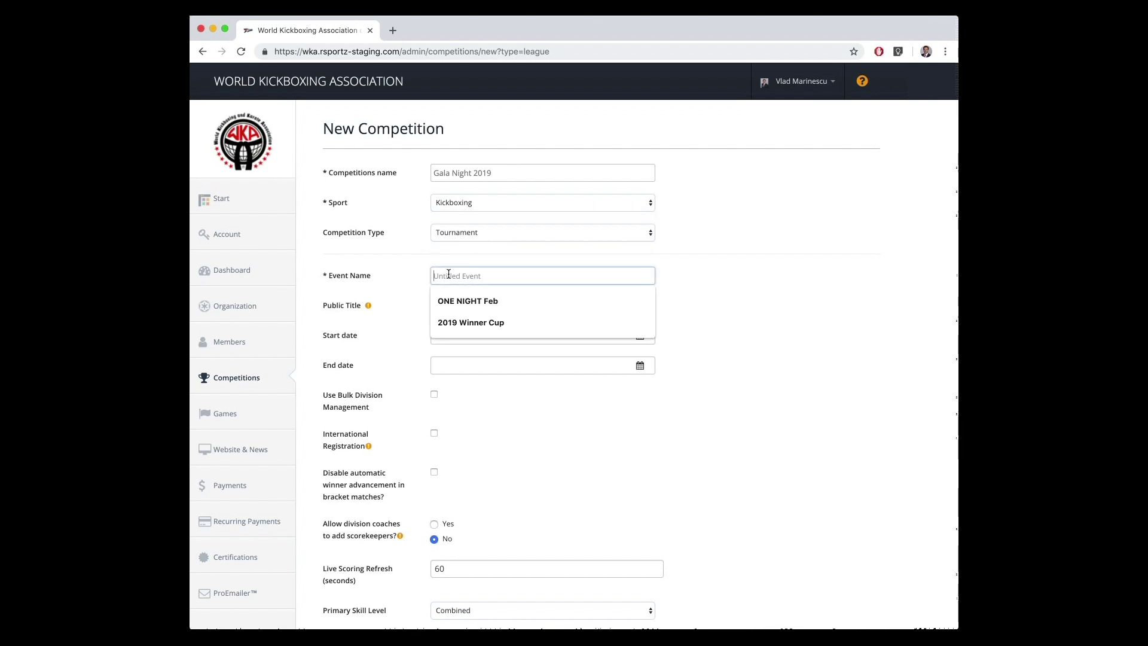
type("Feb")
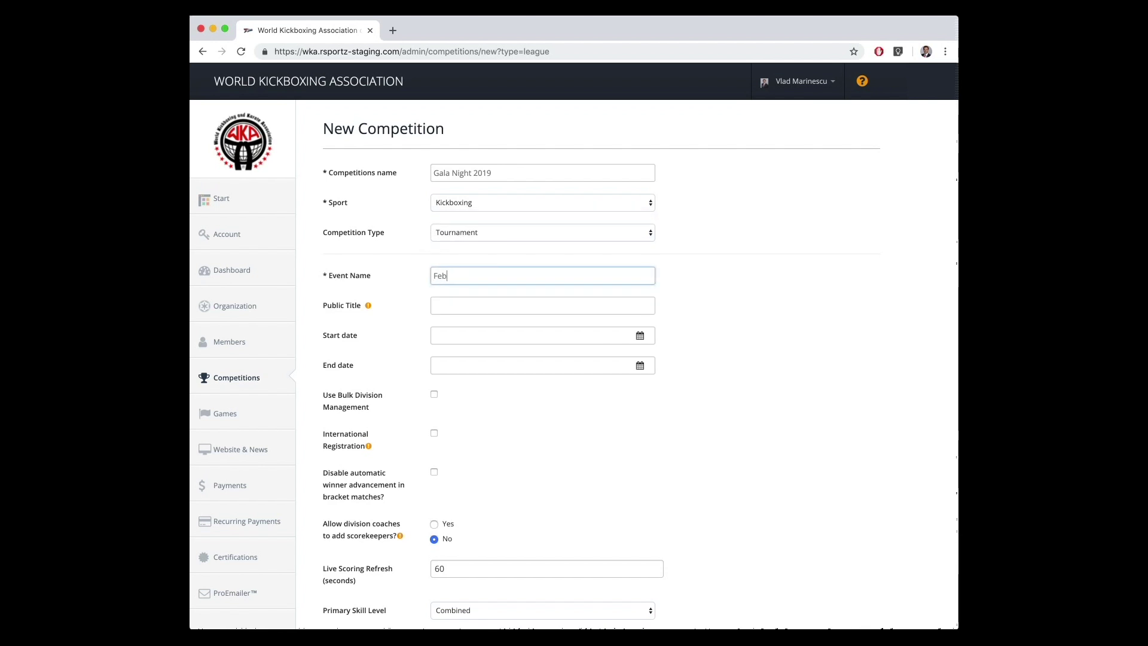
type("ruary Sepecial")
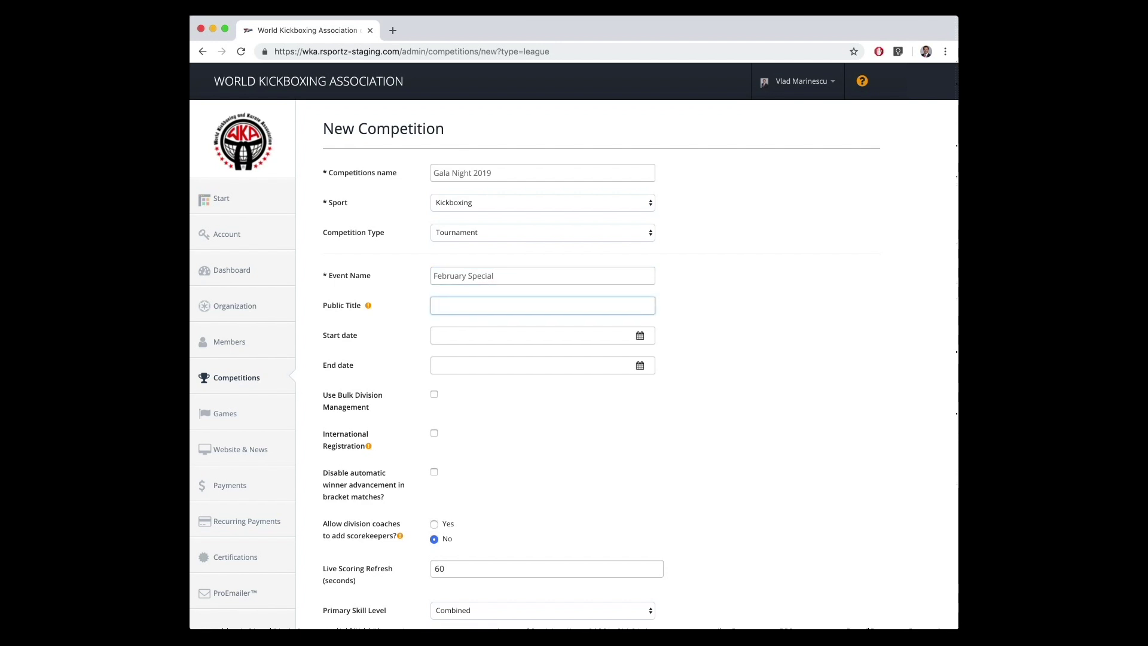
type("Feb Gala Night")
left_click(458, 331)
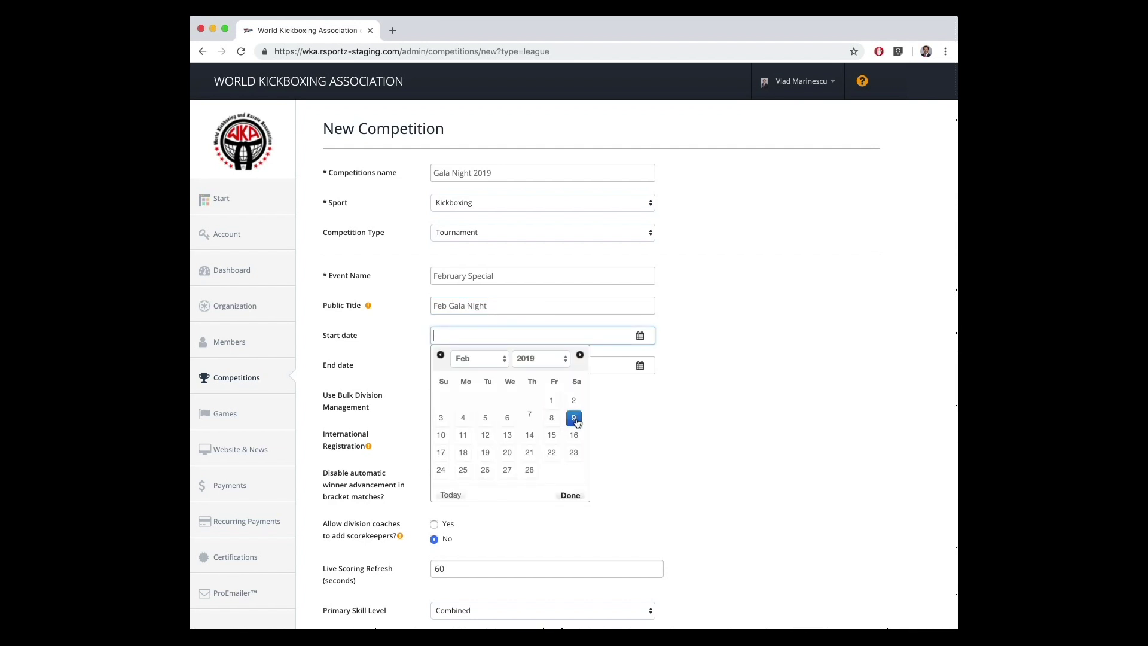
left_click(441, 436)
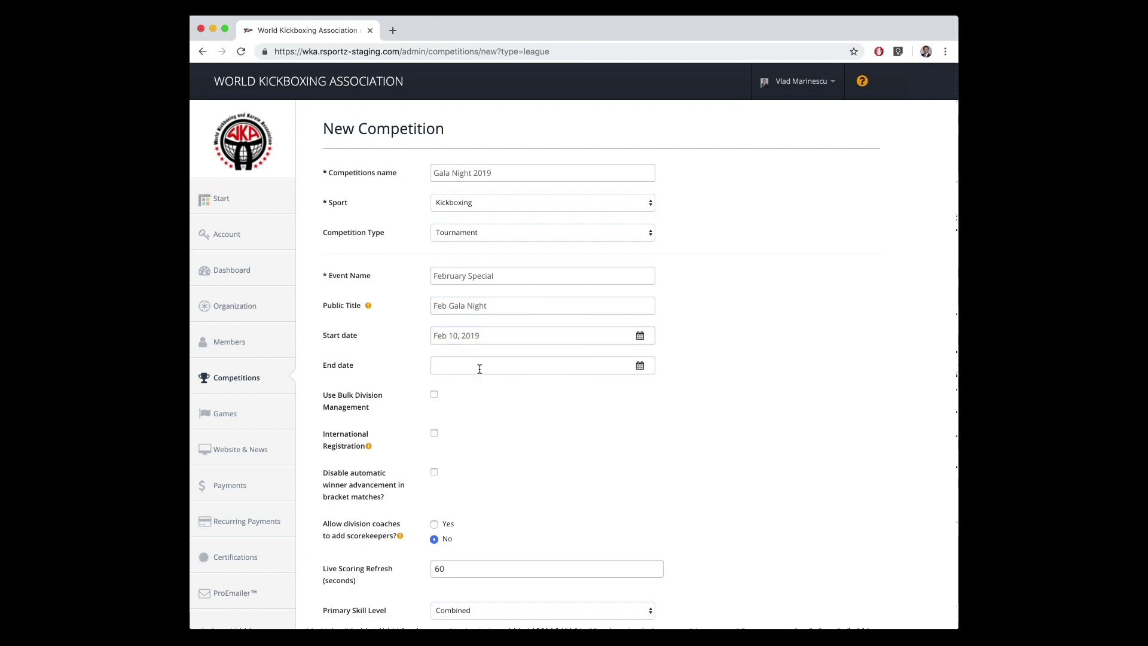
- Try bulk division management with delegation teams and the delegation term National Federations and Club, and switch both options off again
scroll(462, 403, "down", 3)
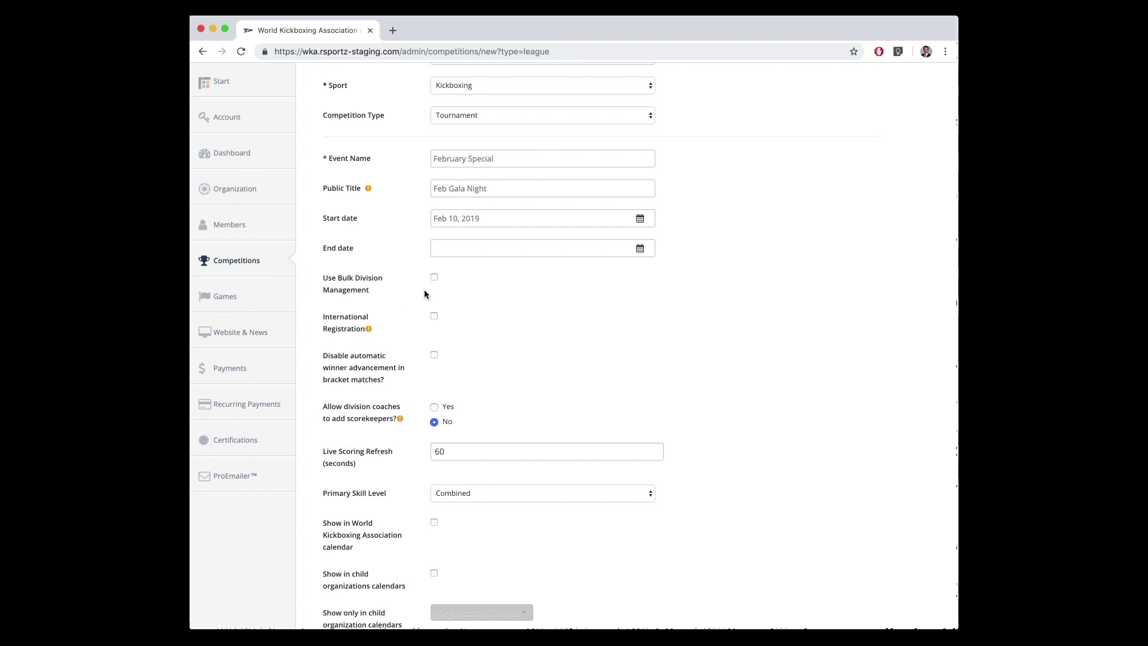
scroll(467, 362, "down", 2)
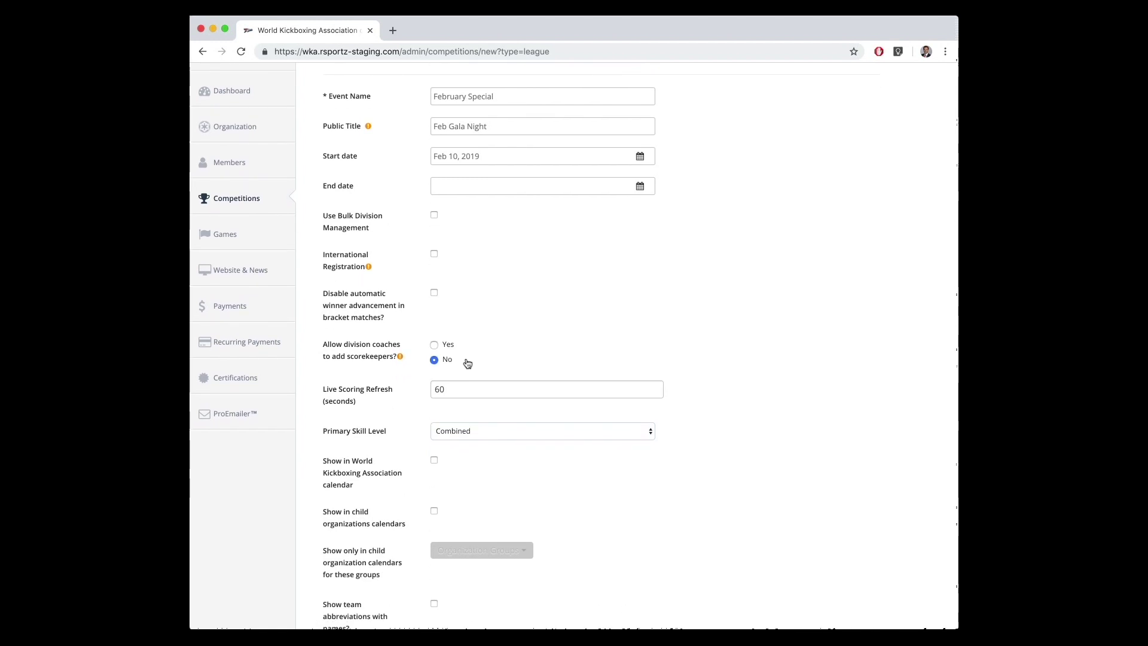
left_click(434, 216)
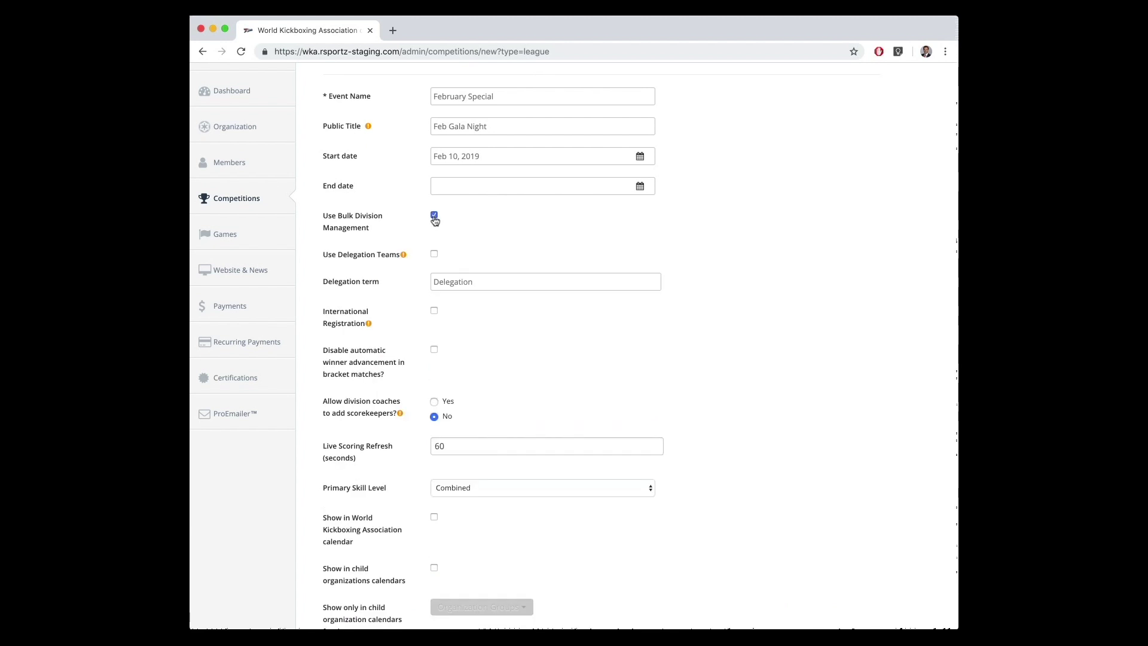
left_click(434, 255)
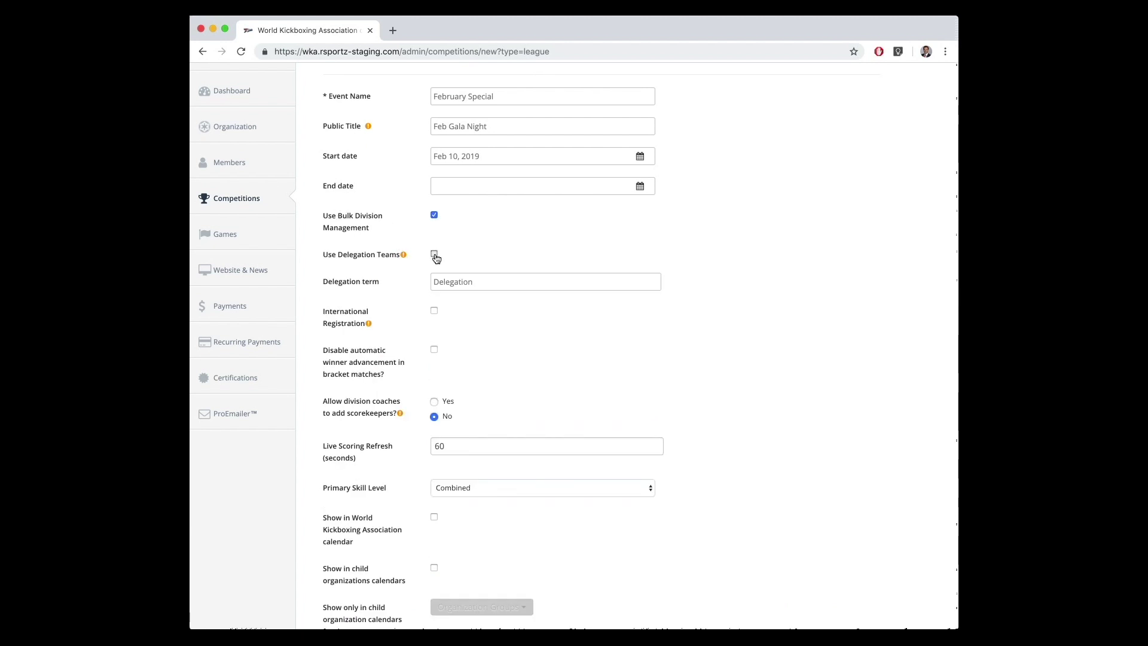
double_click(454, 281)
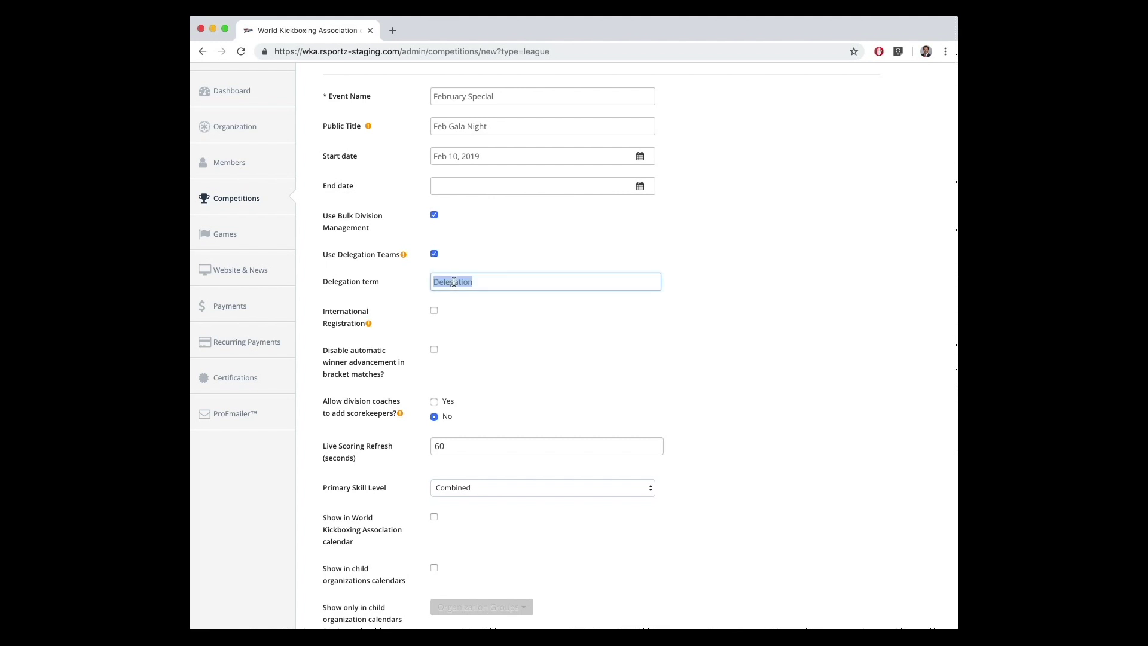
type("National Federa")
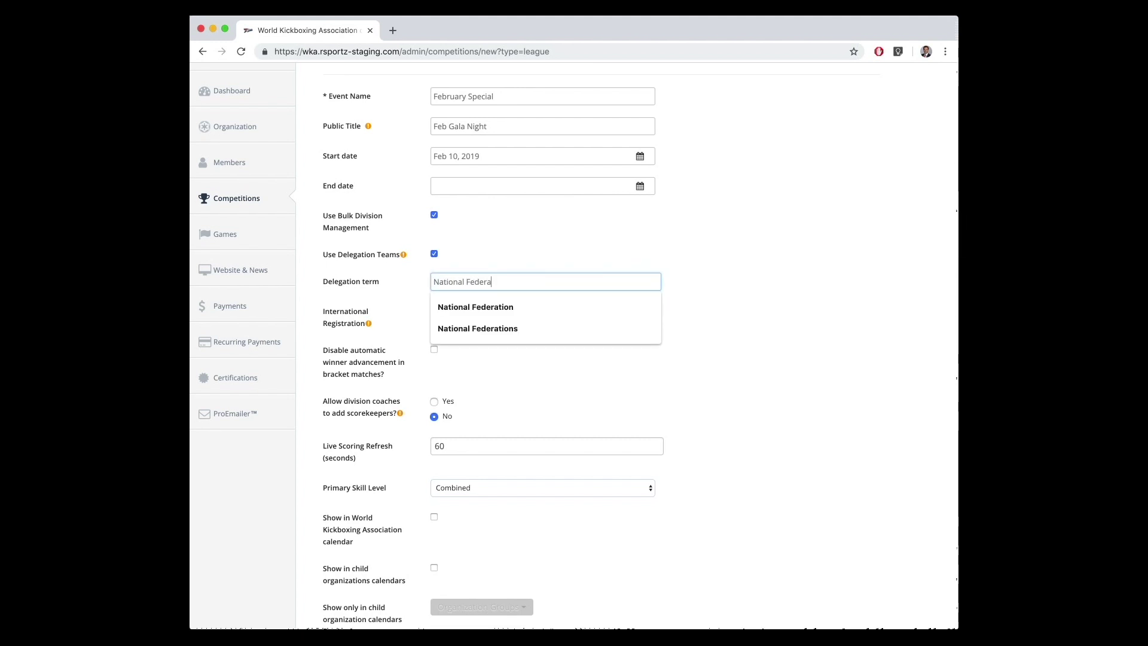
type("tions")
key("super+a")
type("Club")
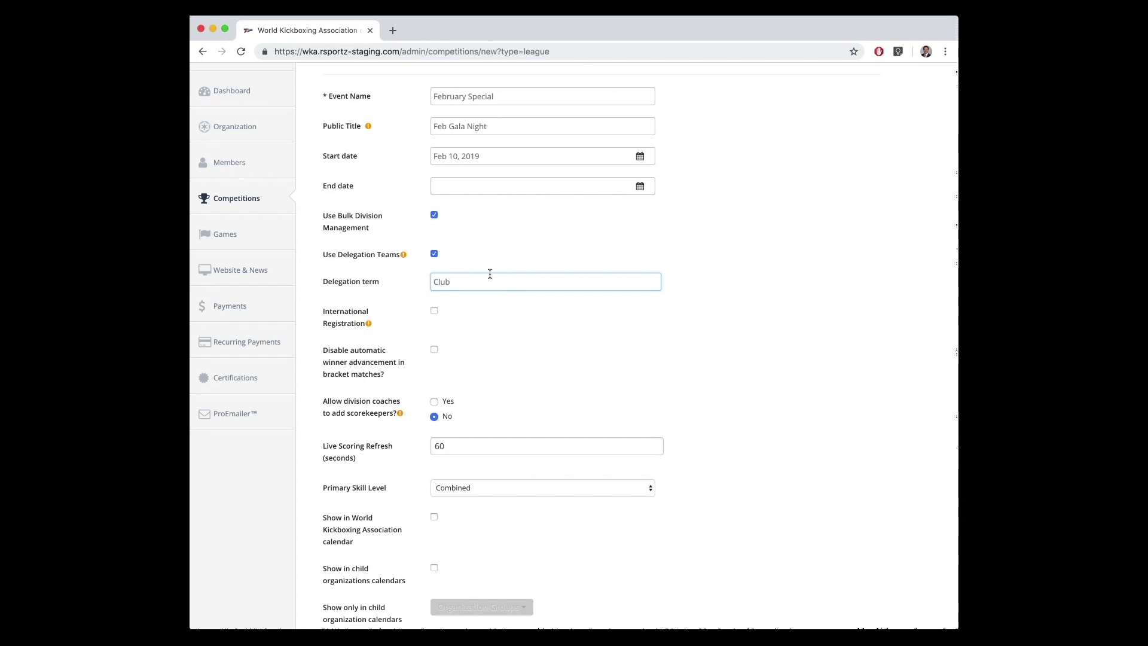
left_click(434, 254)
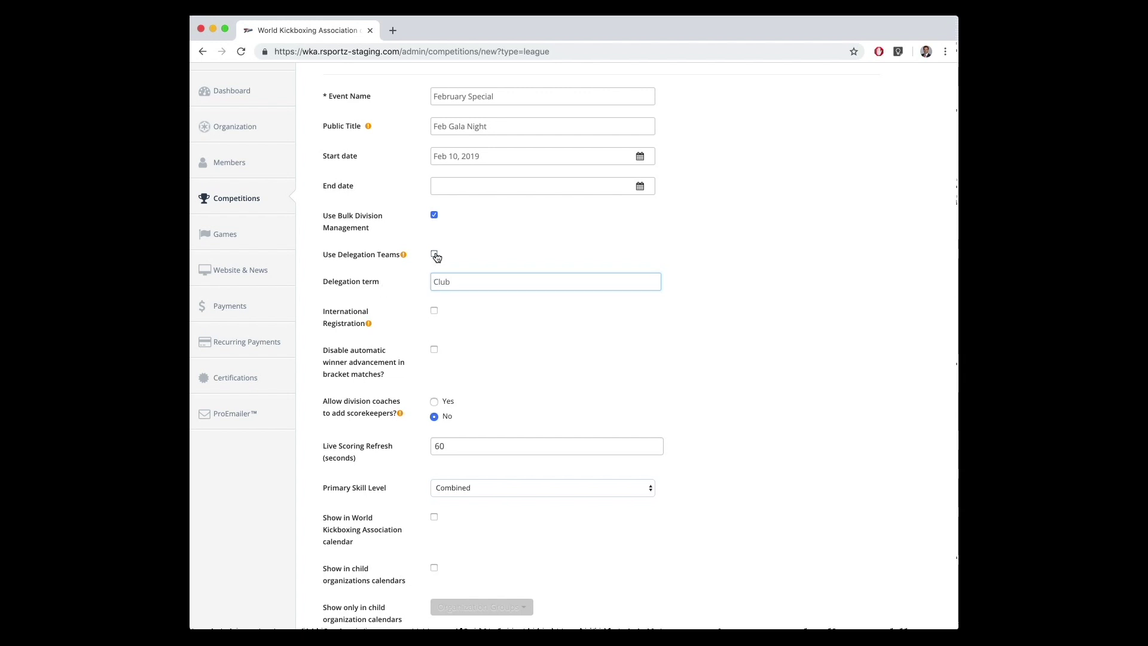
left_click(435, 215)
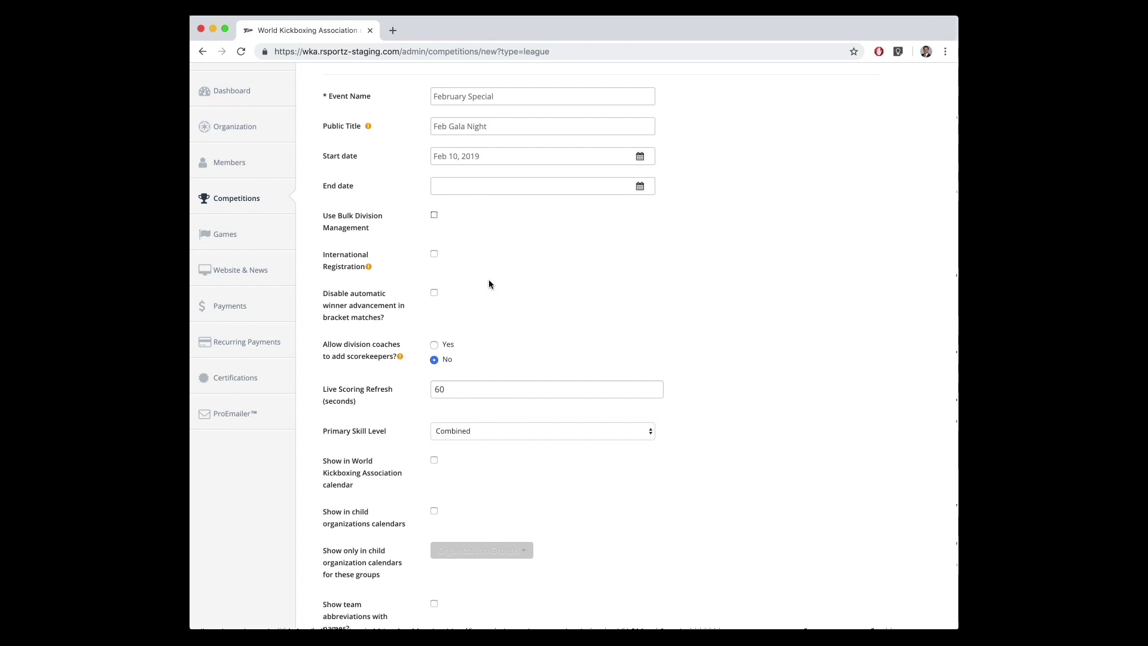
- Enable showing the event in the World Kickboxing Association calendar
scroll(489, 284, "down", 2)
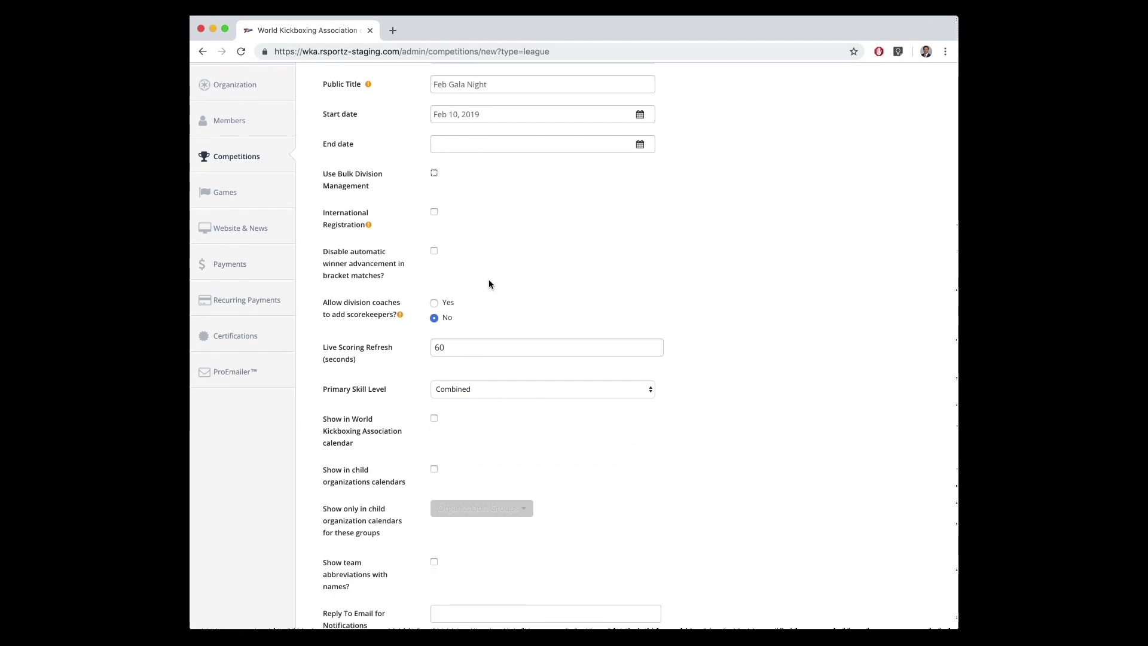
scroll(489, 284, "down", 5)
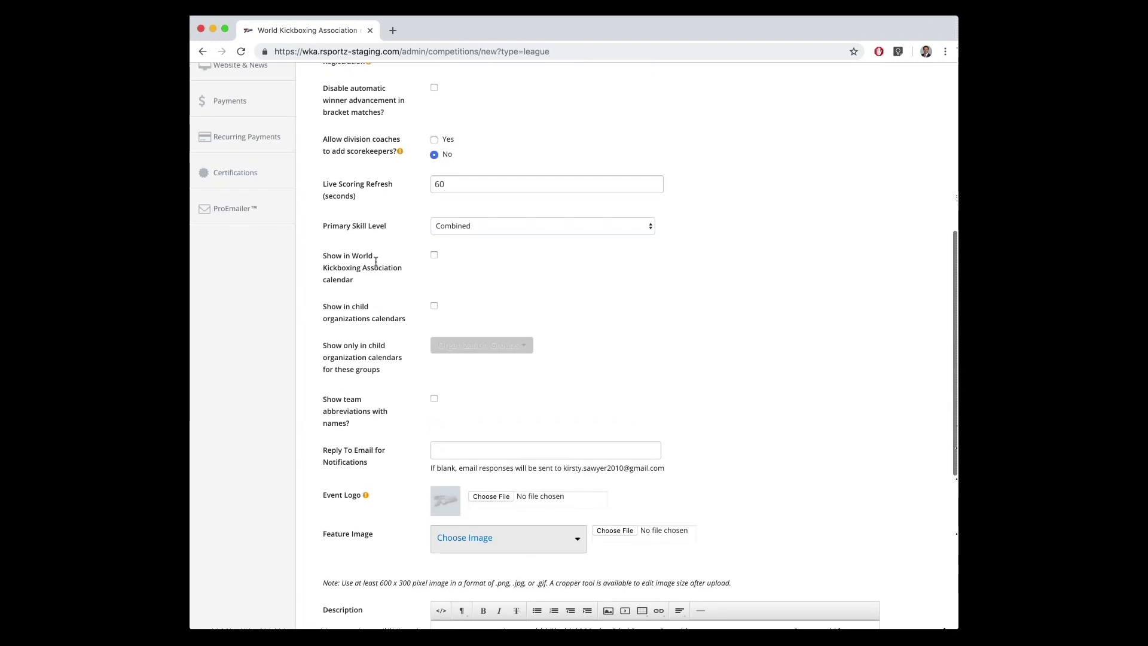
left_click(434, 255)
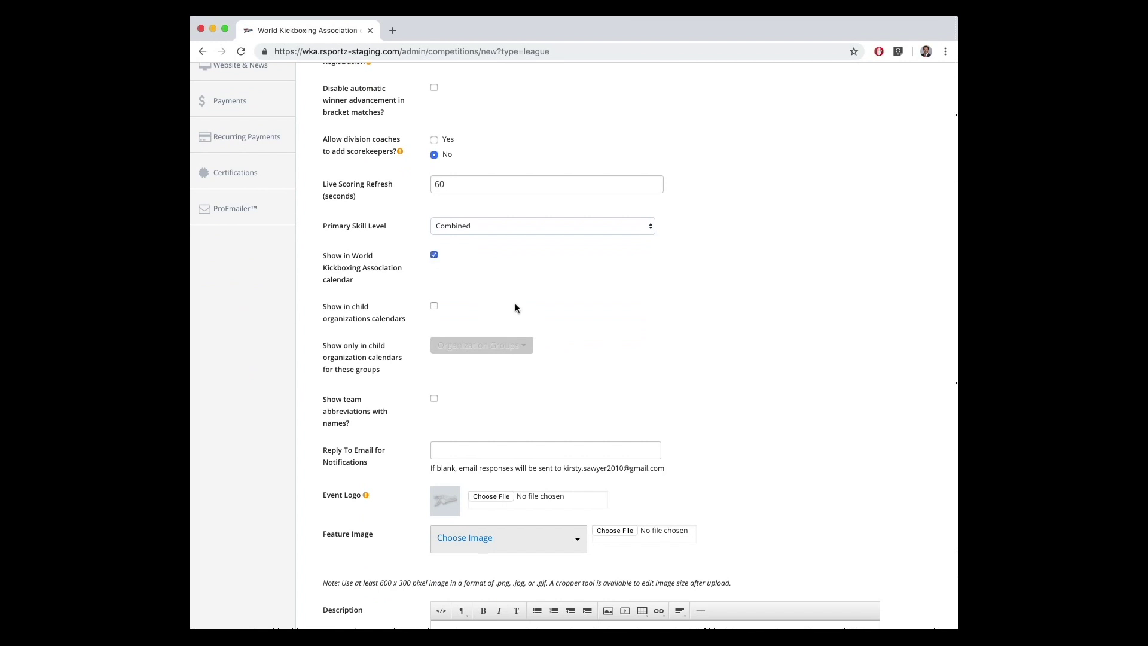
- Set the event location to WKA International HQ, Auckland, NZ and save the competition
scroll(525, 310, "down", 1)
scroll(328, 314, "down", 3)
scroll(386, 297, "down", 5)
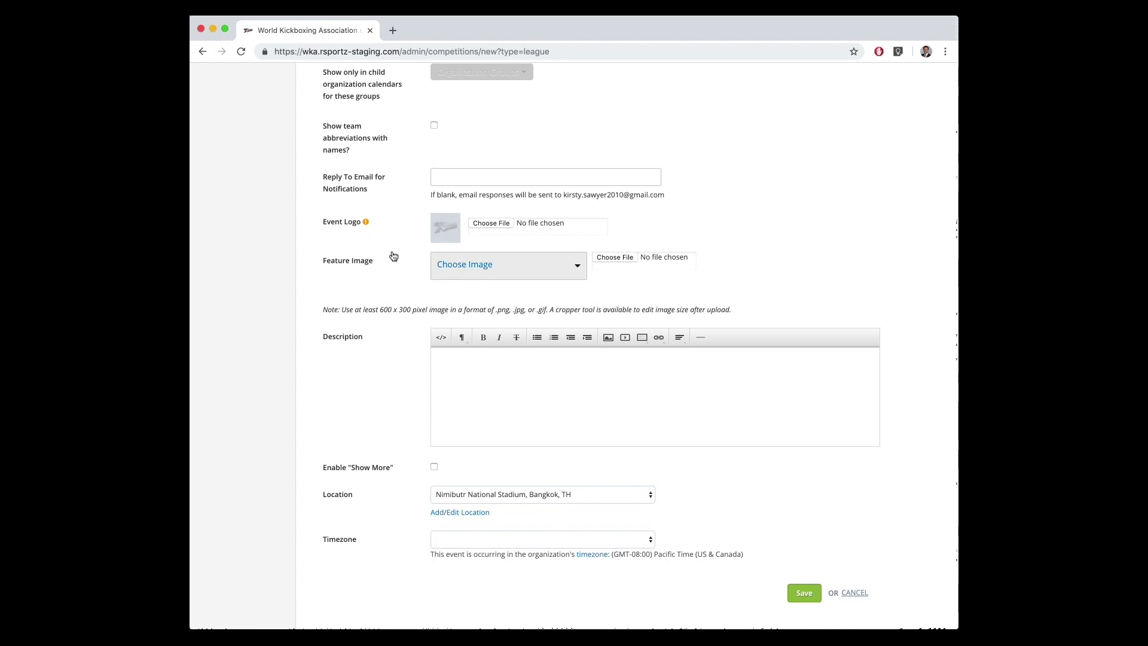
scroll(496, 391, "down", 3)
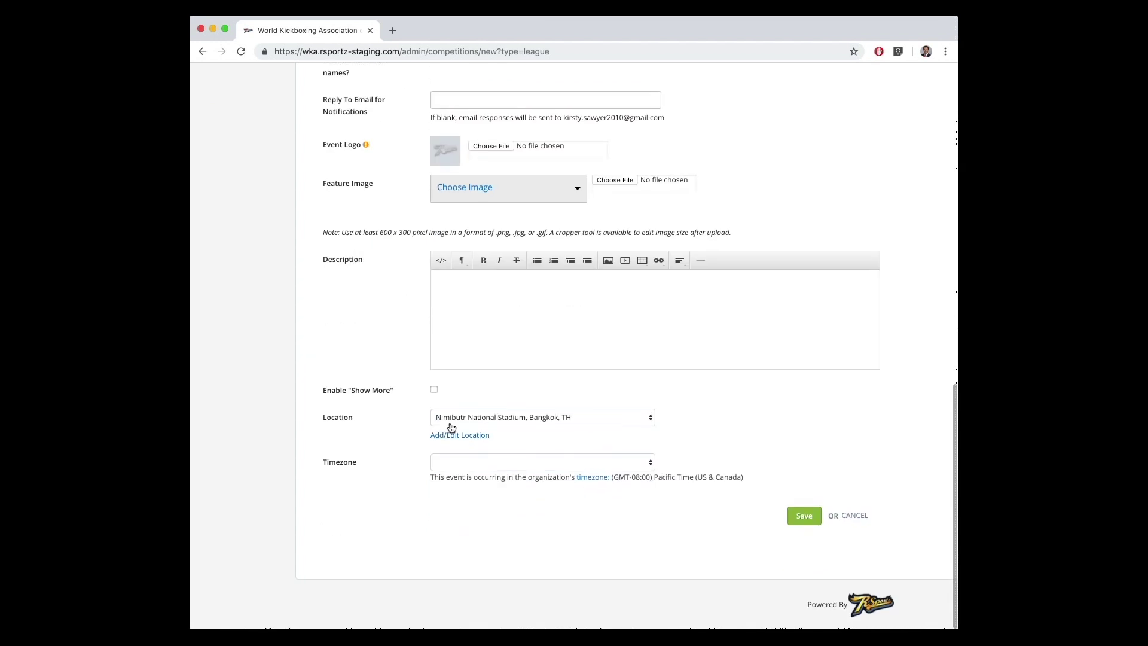
left_click(489, 418)
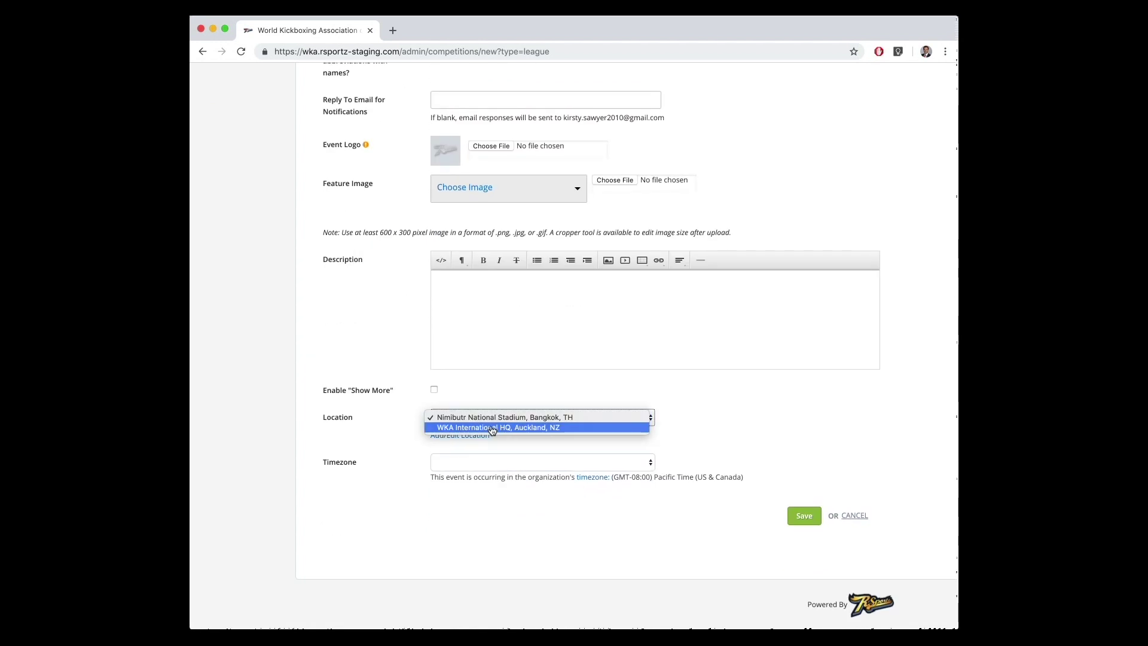
left_click(487, 429)
left_click(808, 522)
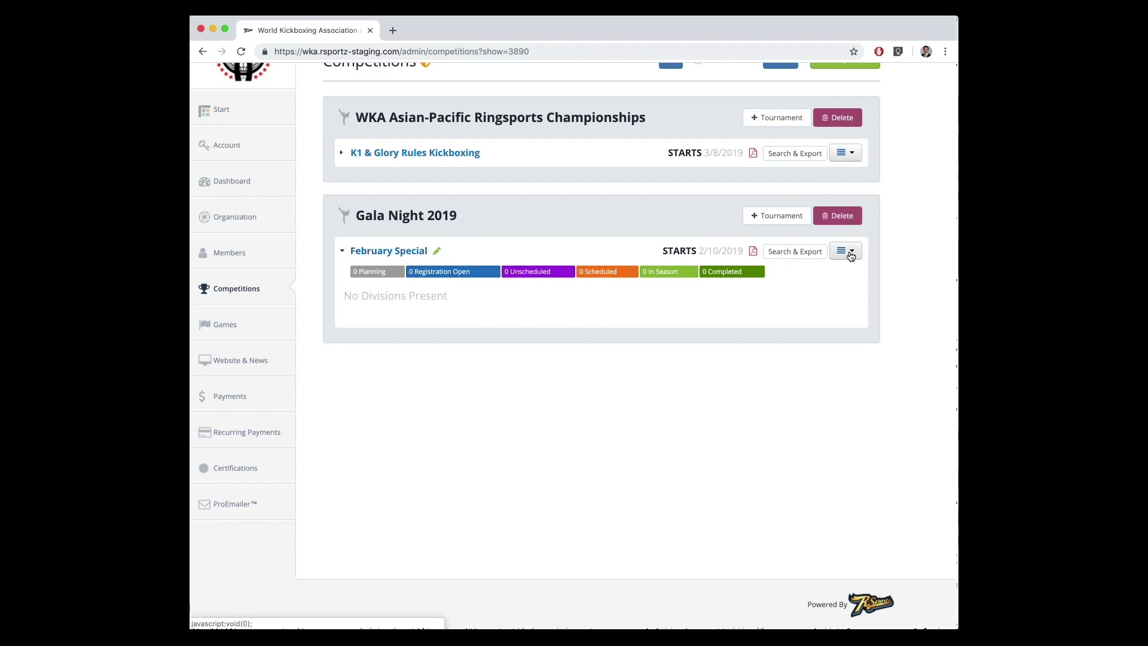
- Add a new Adult division to the February Special event of Gala Night 2019
scroll(847, 251, "down", 1)
left_click(845, 229)
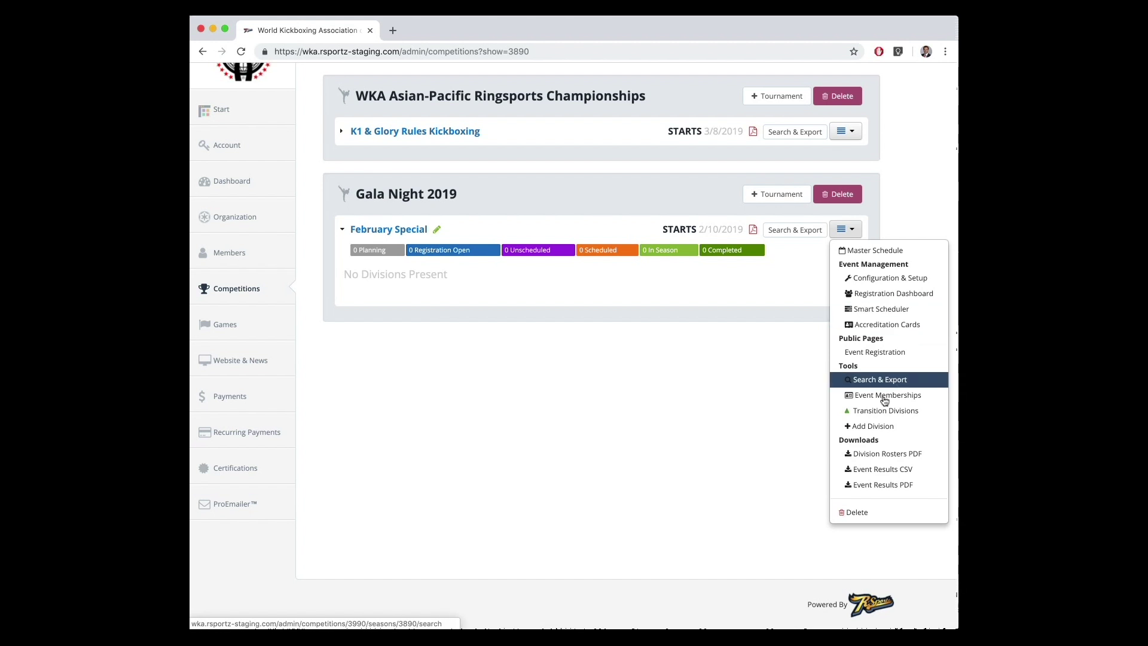
left_click(884, 428)
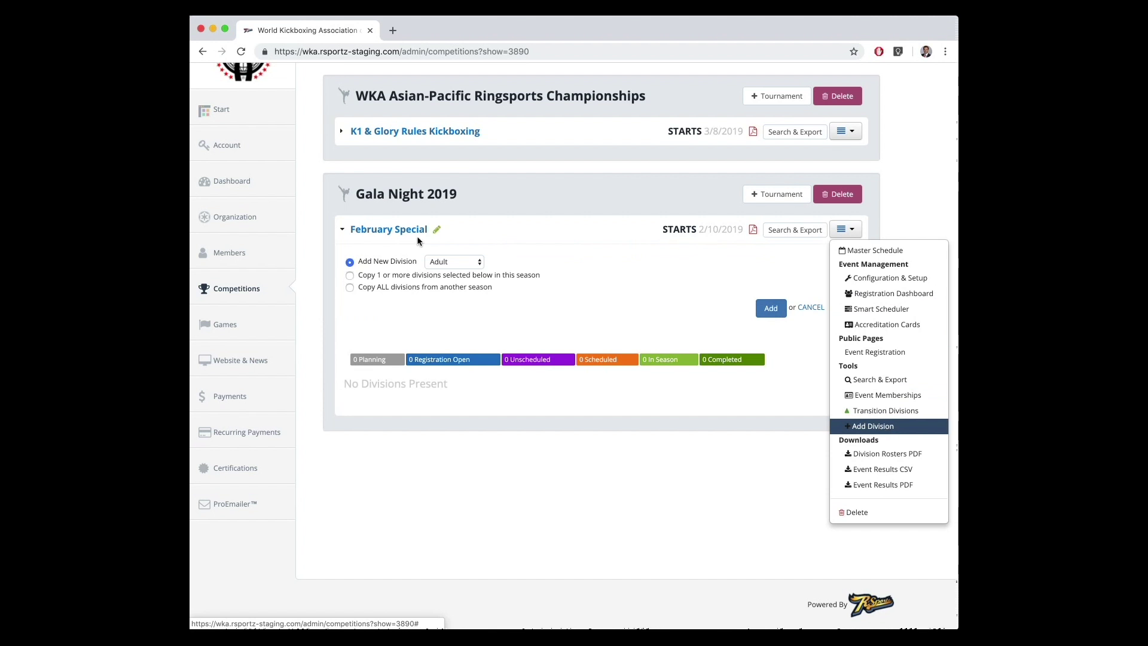
left_click(771, 309)
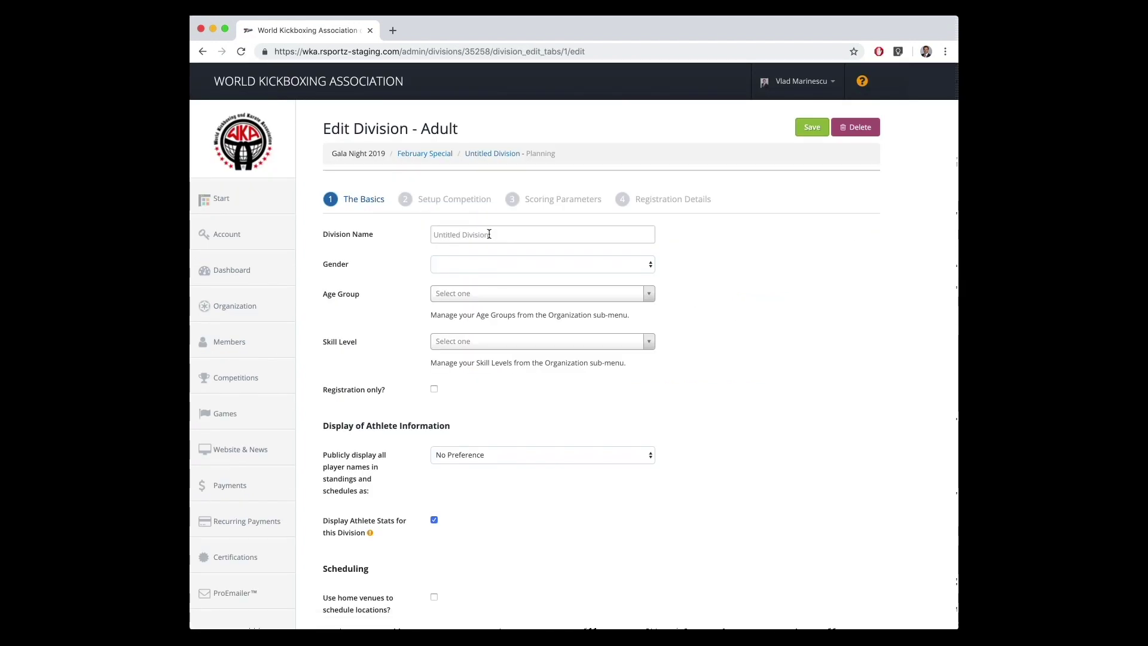
- Name the division Feb Gala Night, leave the other basics at their defaults and continue to the competition setup
left_click(489, 234)
type("Fe")
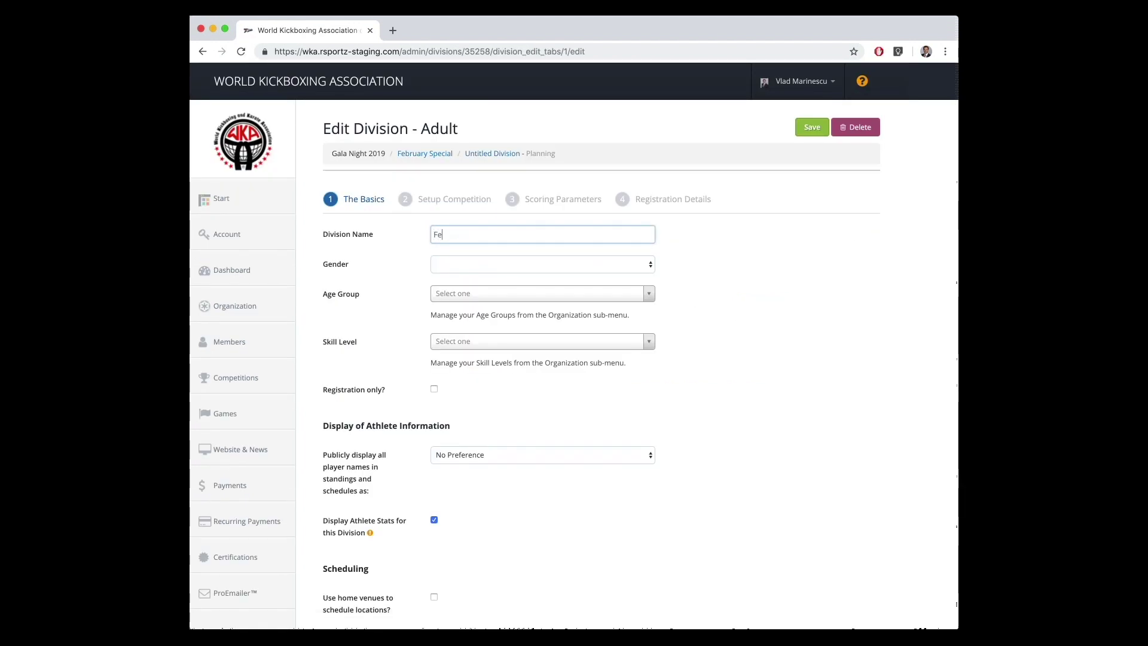
type("b Gala Night")
left_click(355, 274)
scroll(354, 272, "down", 2)
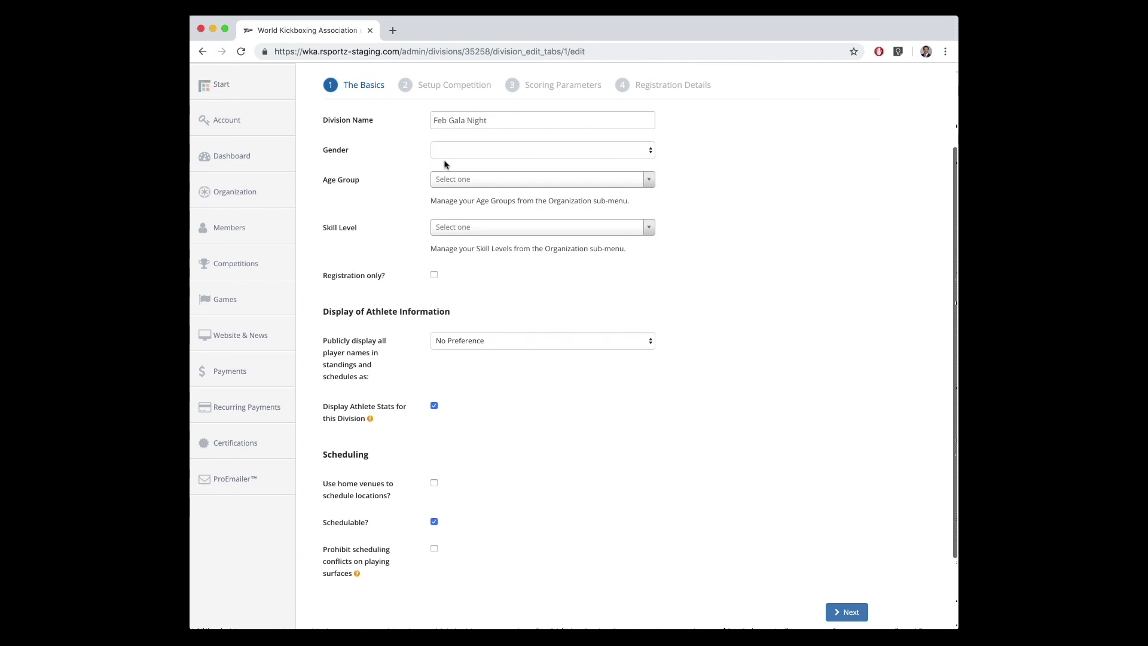
scroll(442, 281, "down", 2)
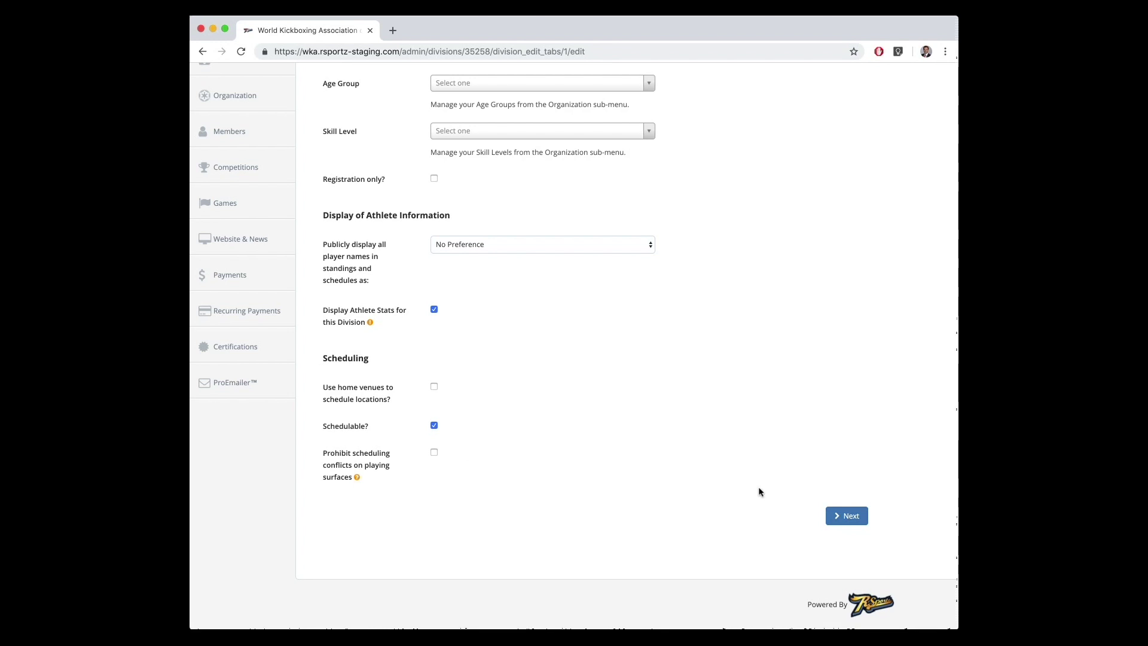
left_click(837, 516)
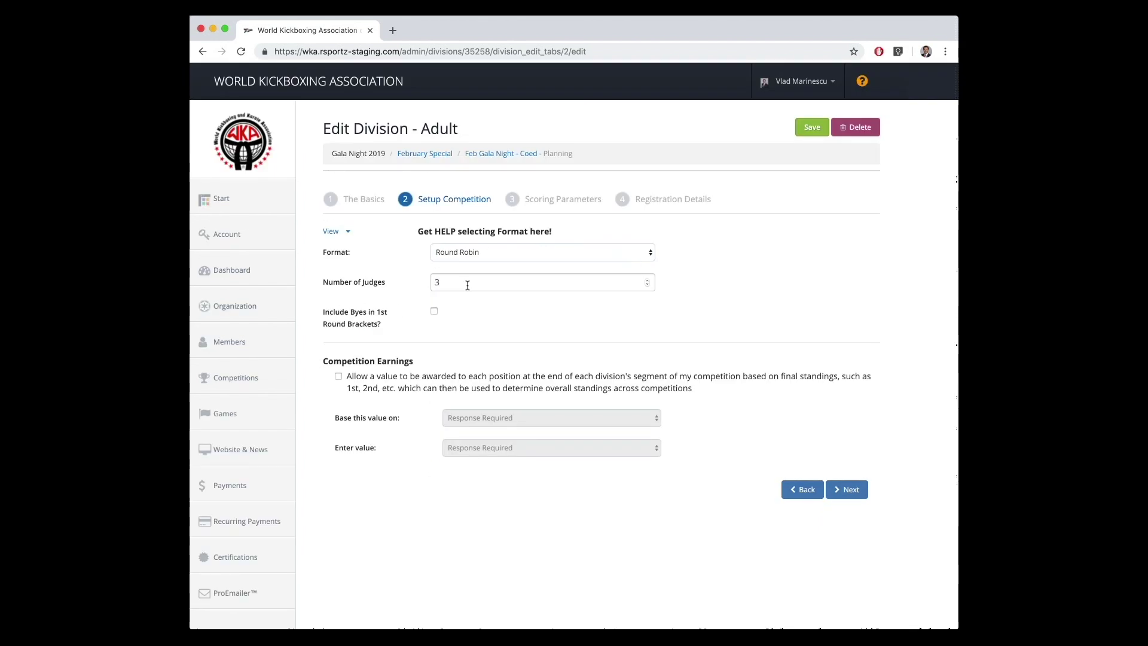
- Keep the Round Robin format with 3 judges and continue to the scoring parameters
left_click(467, 285)
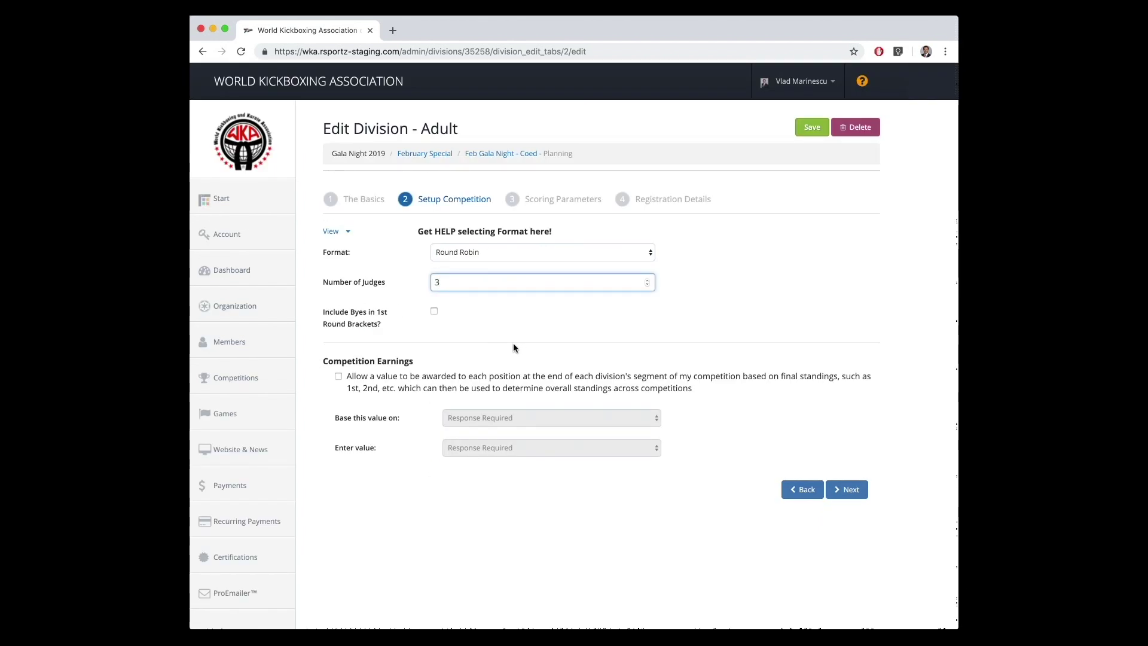
left_click(515, 254)
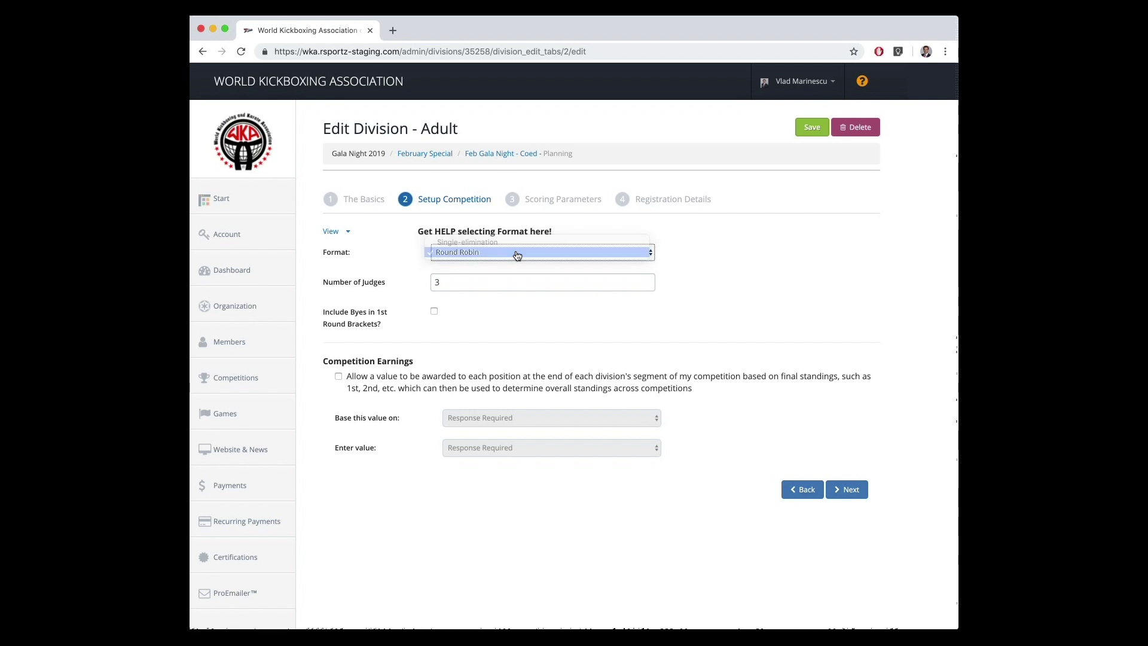
left_click(517, 254)
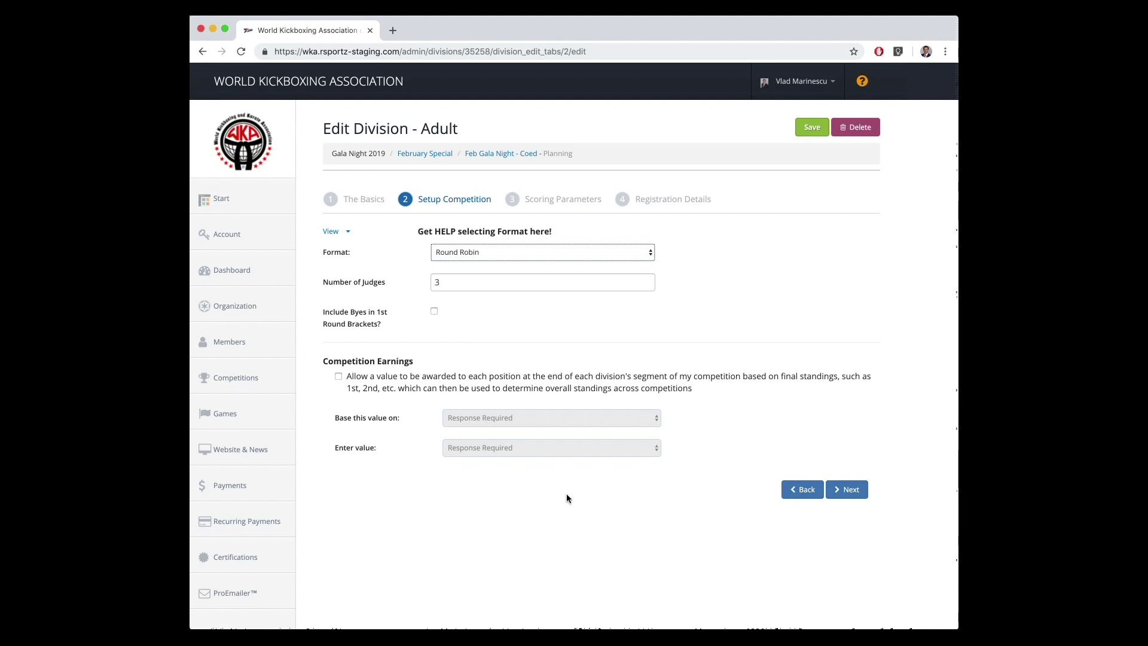
left_click(847, 496)
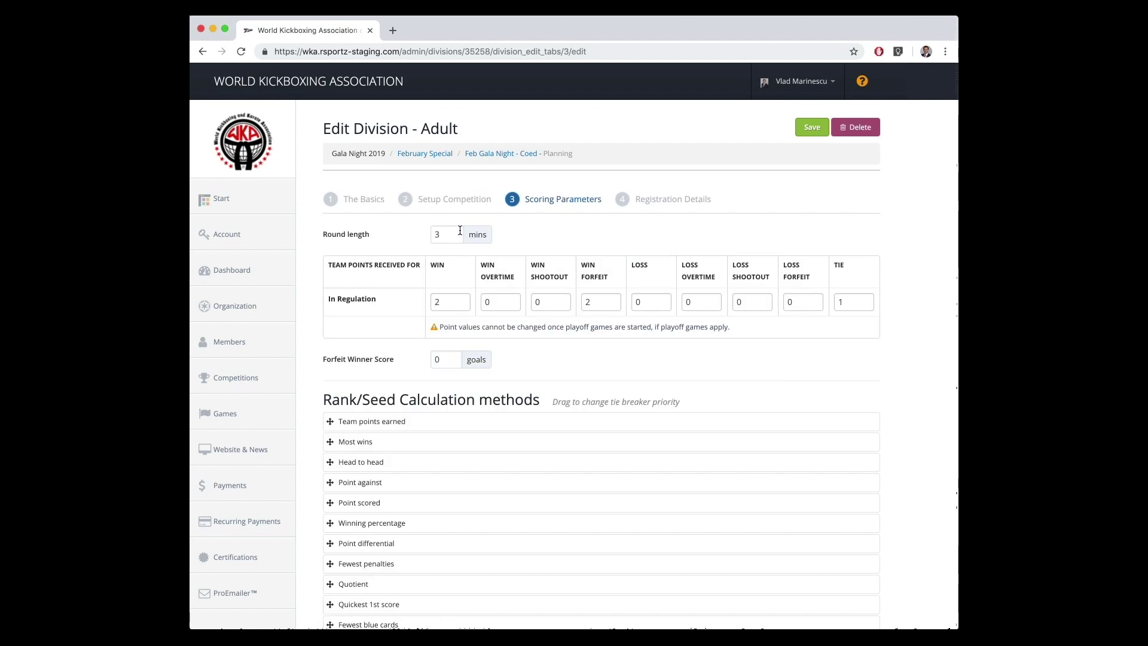
- Review the round length, team points and tie-breaker order, leave them at their defaults and go to the registration details
scroll(564, 379, "down", 3)
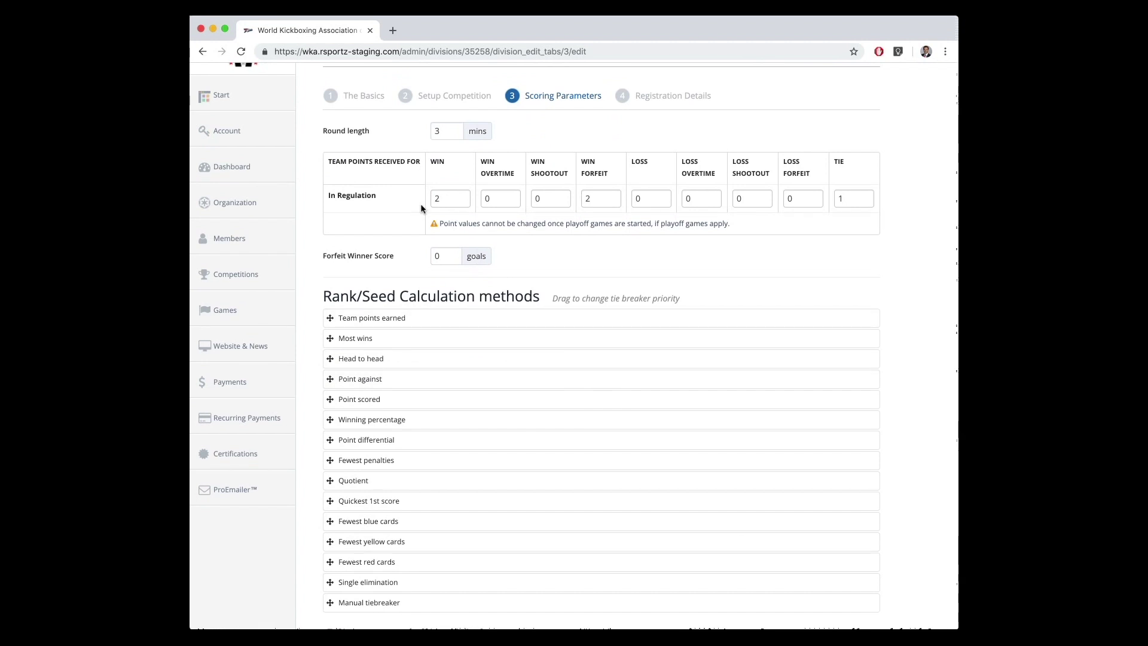
scroll(575, 281, "down", 5)
scroll(577, 287, "up", 8)
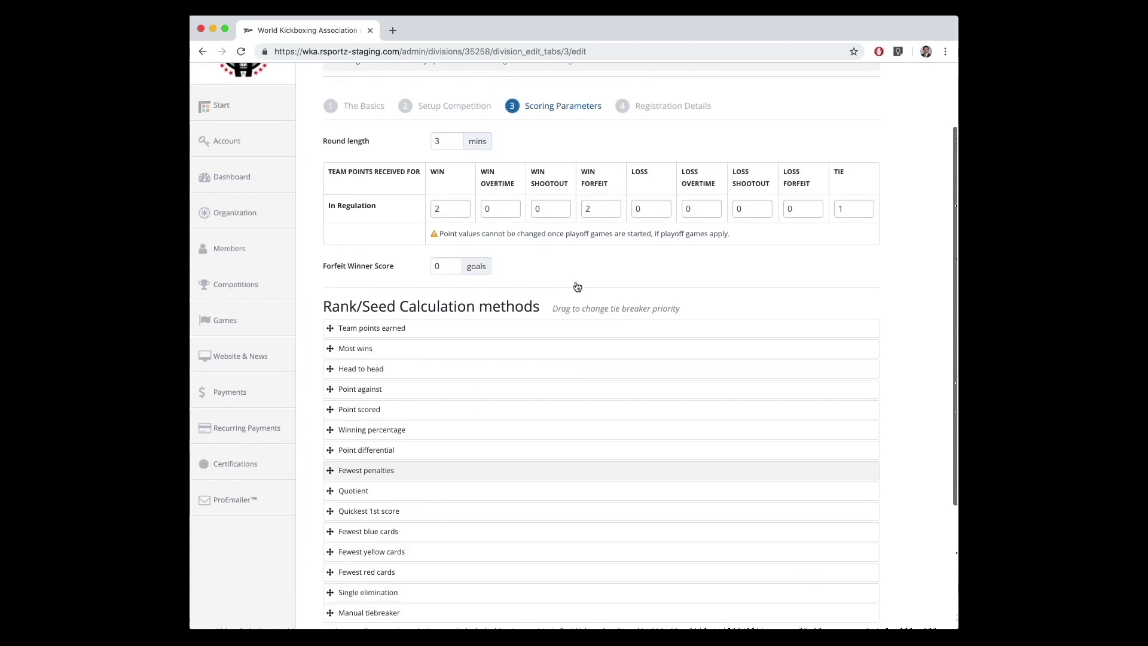
left_click(660, 204)
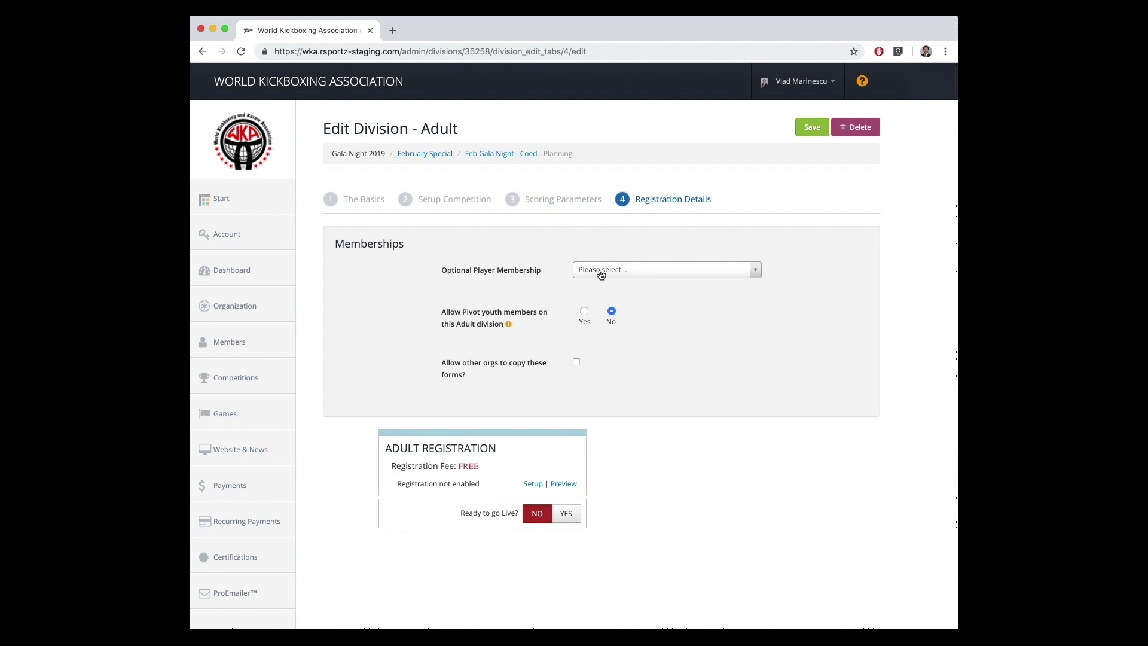
- Set the optional player membership to Adult Membership (WKA) and open the setup of the adult registration
left_click(600, 272)
left_click(621, 322)
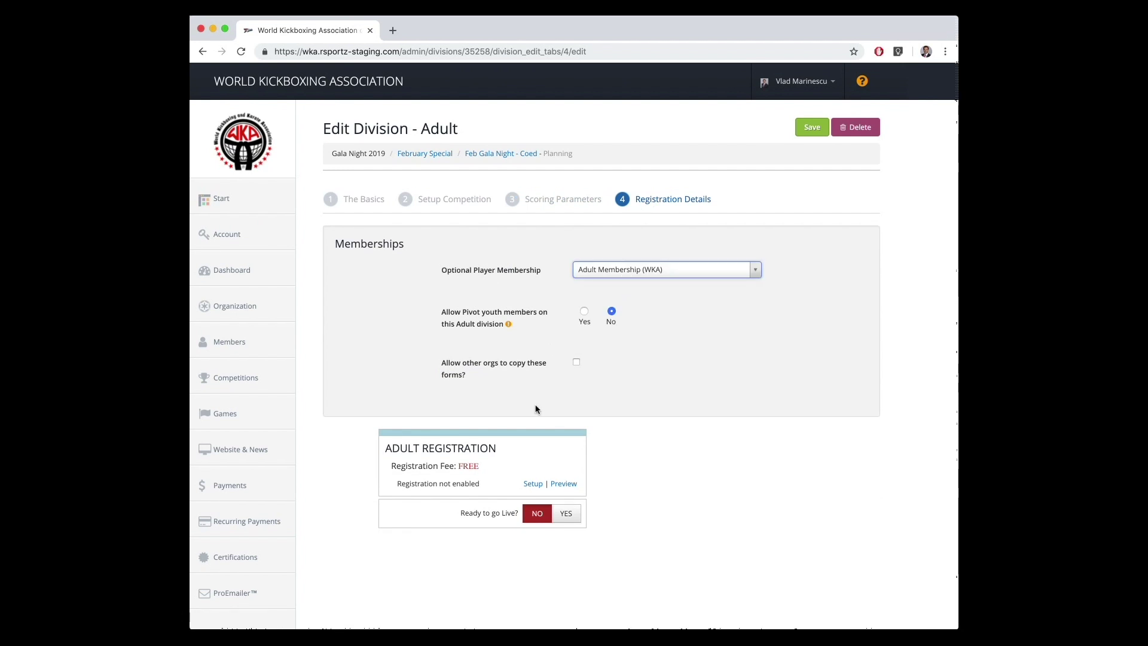
scroll(535, 409, "down", 3)
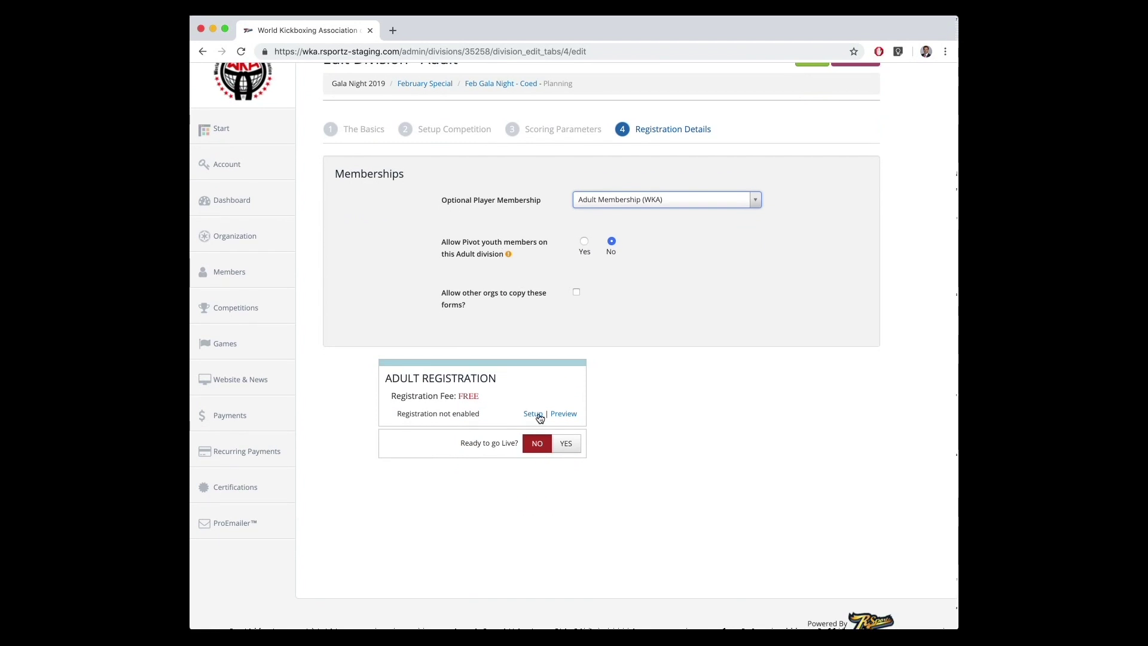
scroll(559, 388, "down", 1)
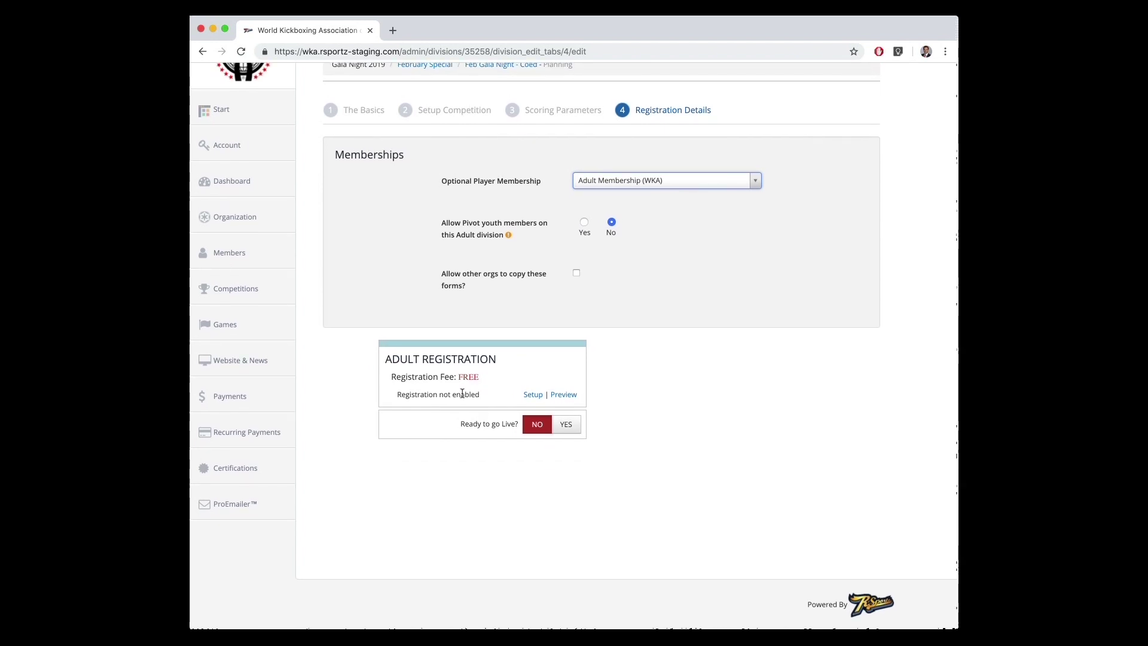
left_click(532, 395)
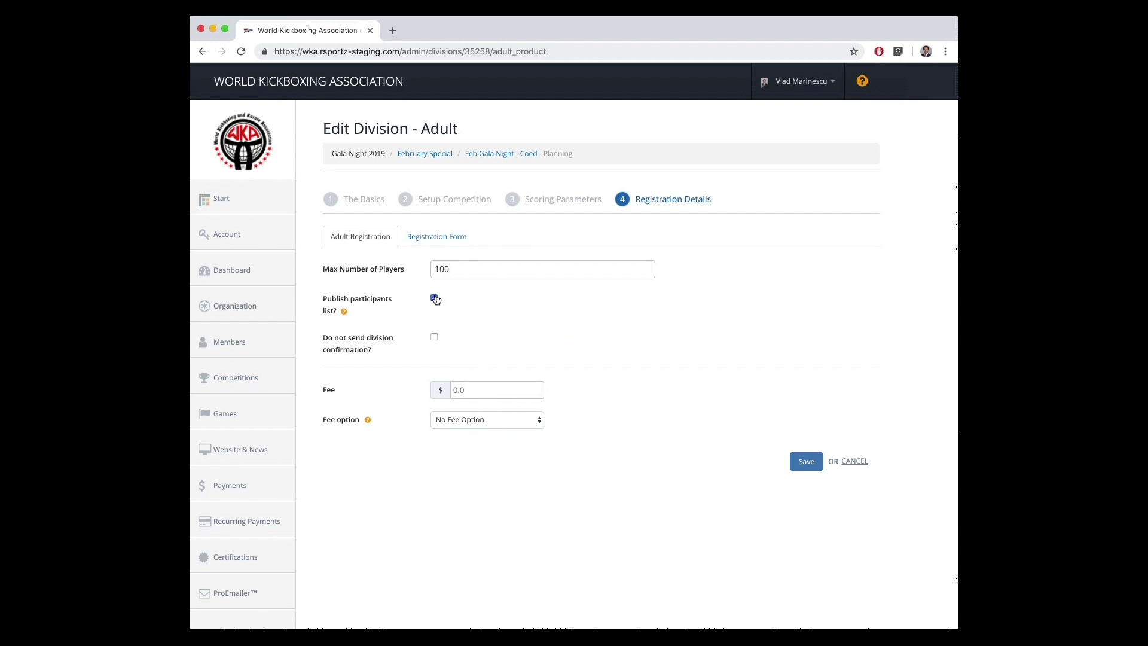
- Preview the division's adult registration form and switch it to customization
left_click(428, 237)
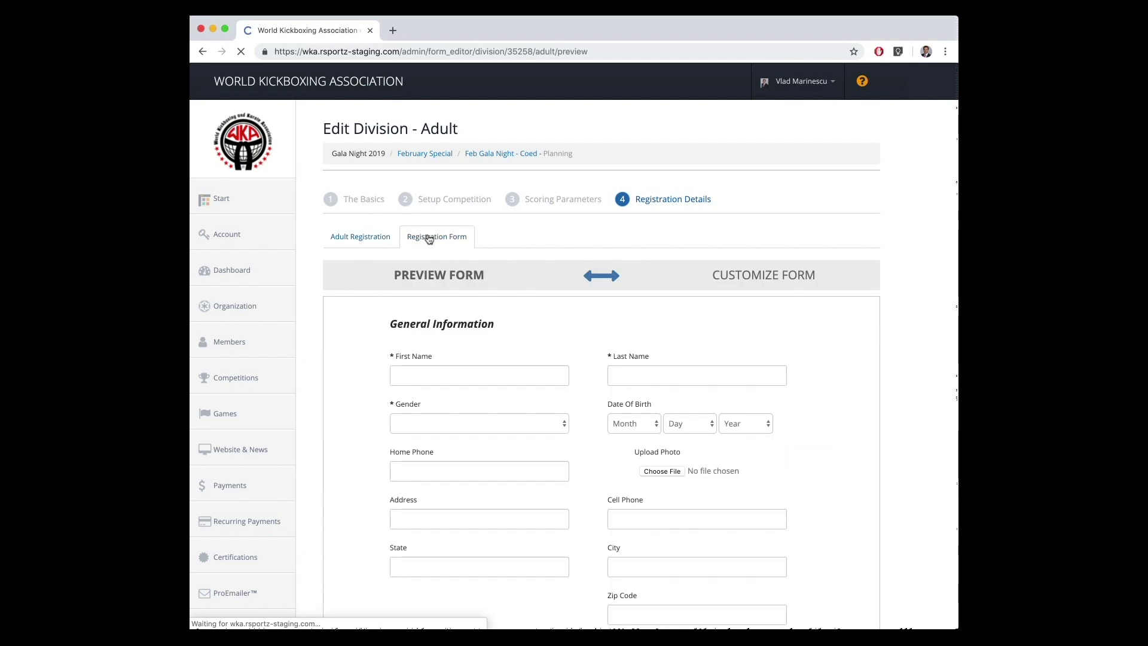
scroll(507, 394, "down", 5)
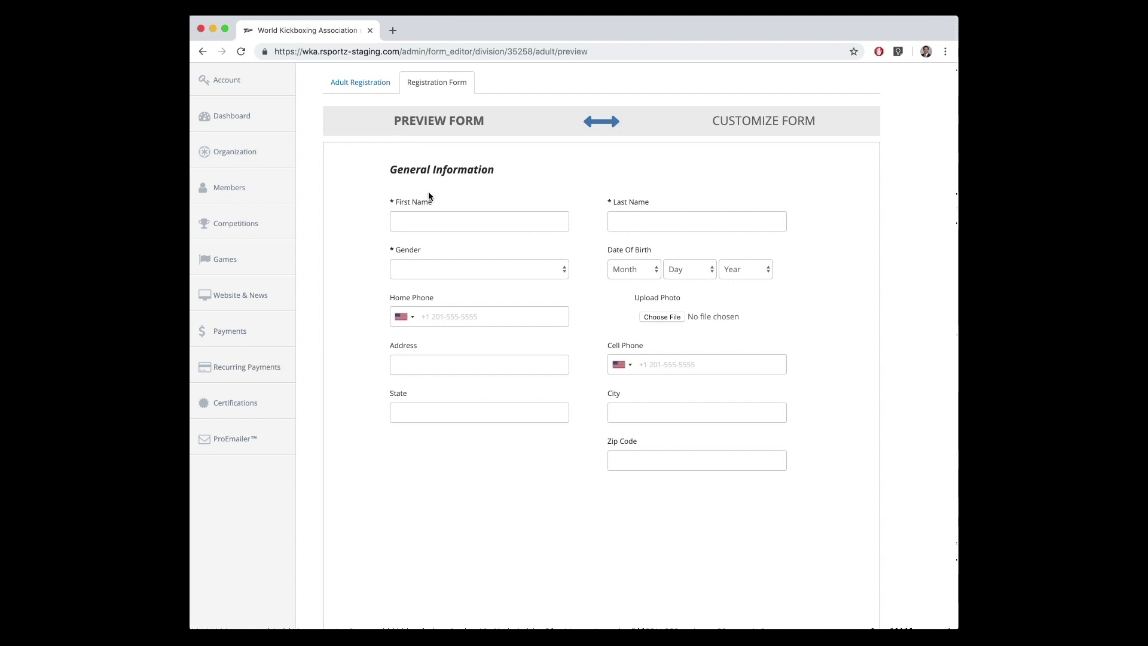
left_click(738, 122)
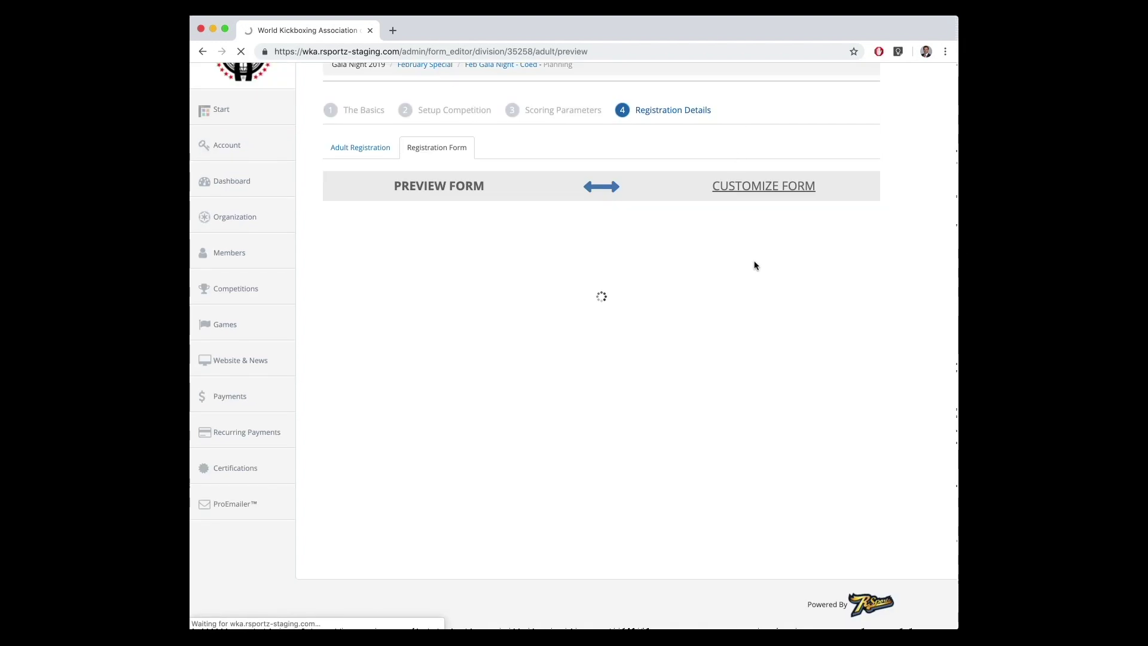
scroll(752, 263, "down", 3)
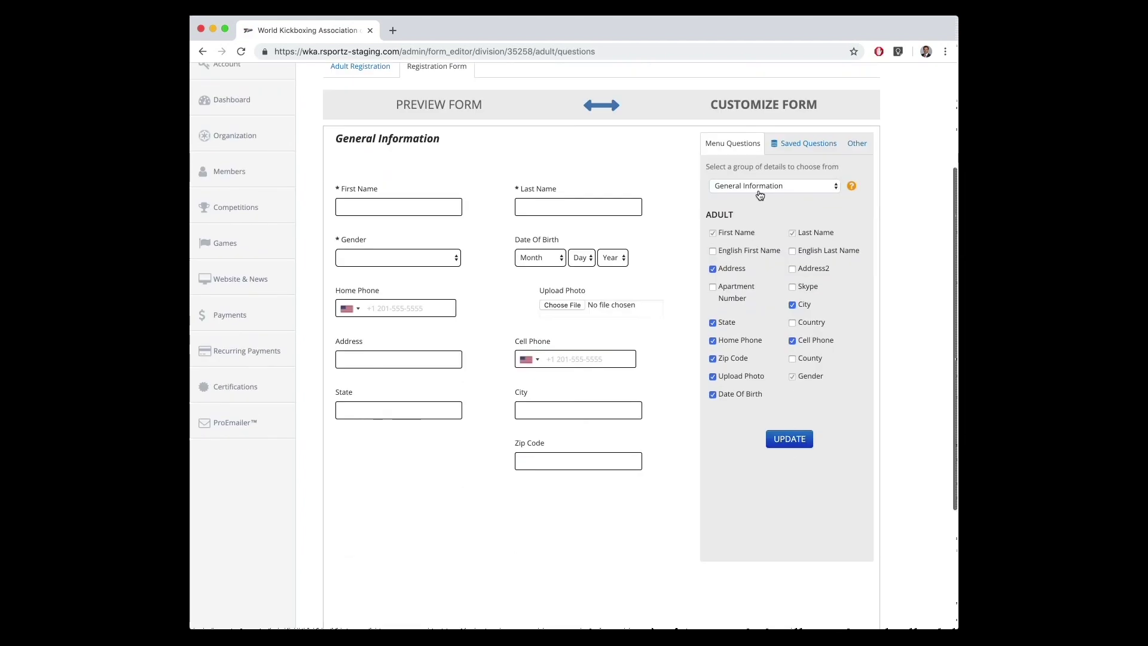
- Add the Skills And Equipment questions Height, Weight, Fight Record Wins, Fight Record Losses and Fight Record Draws to the form
left_click(761, 190)
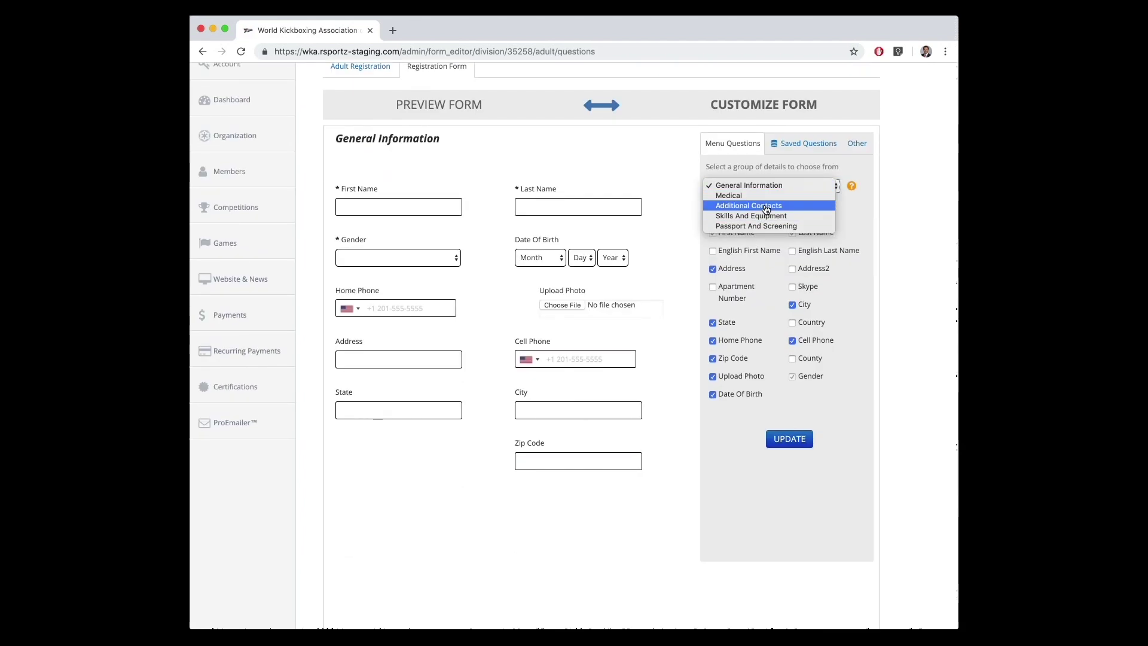
left_click(765, 216)
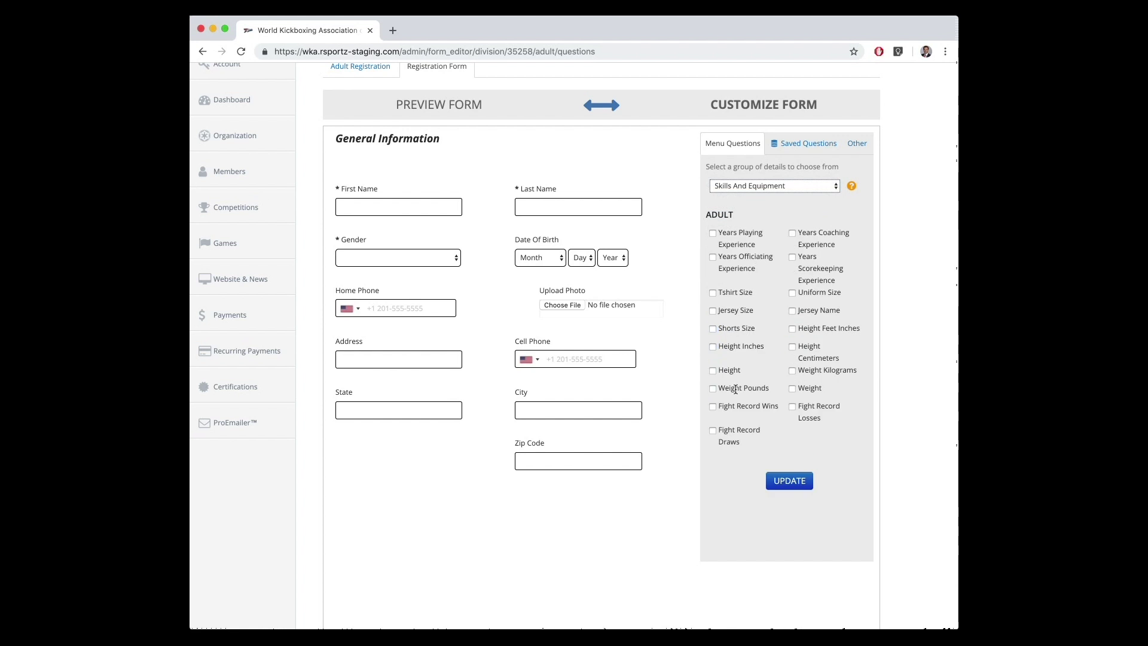
left_click(712, 371)
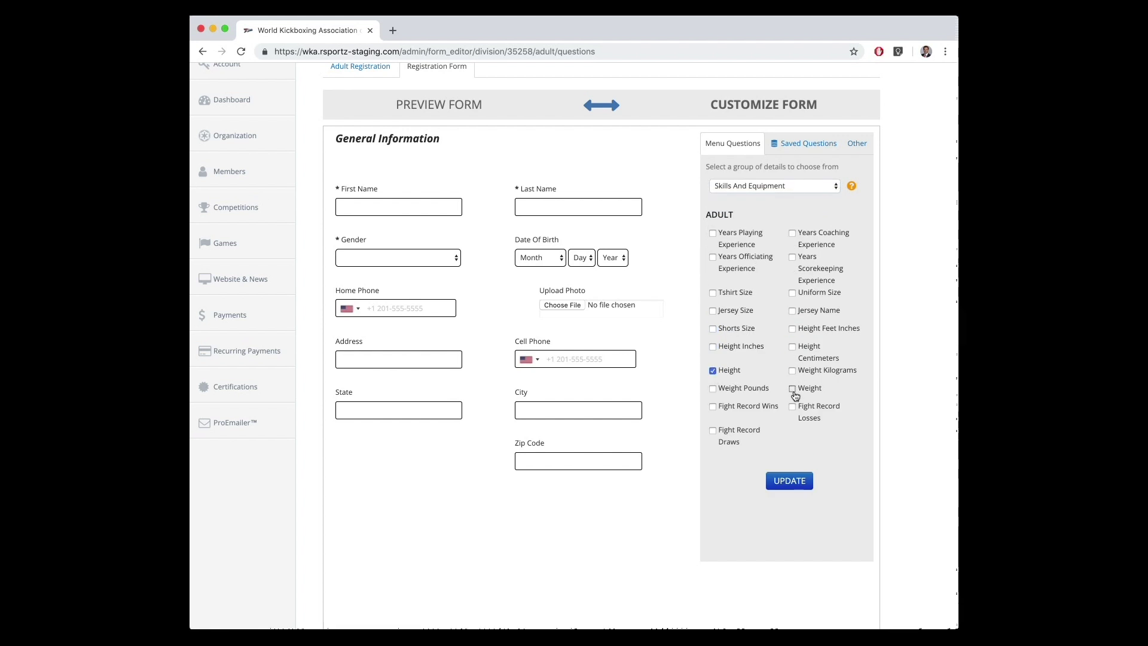
left_click(712, 406)
left_click(713, 430)
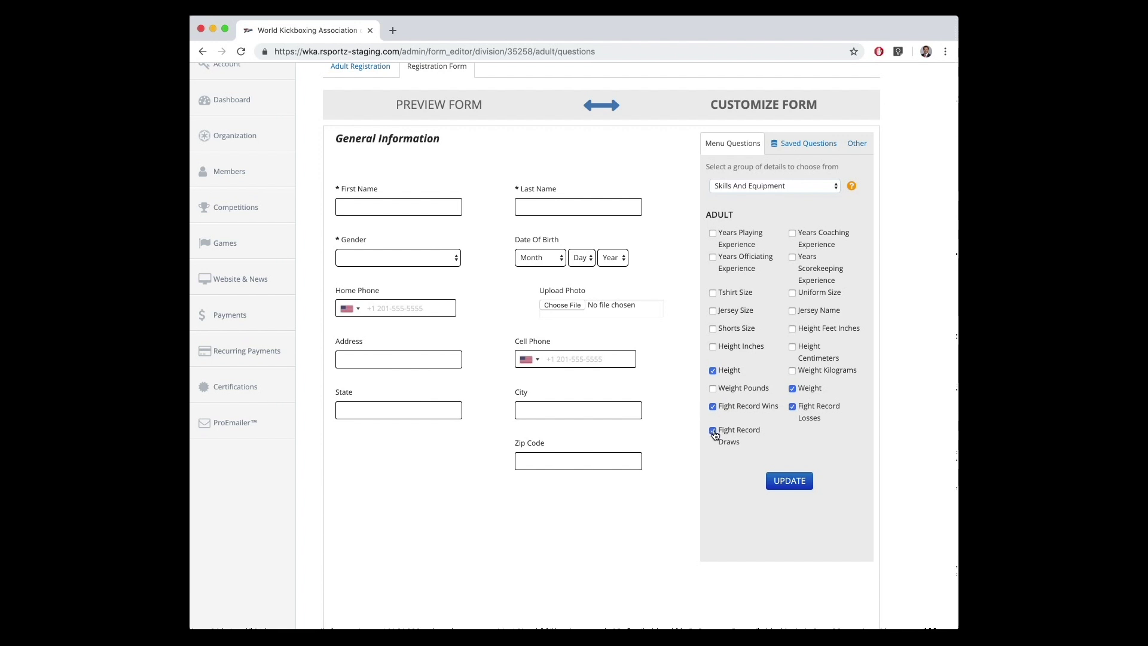
left_click(783, 481)
scroll(635, 356, "down", 3)
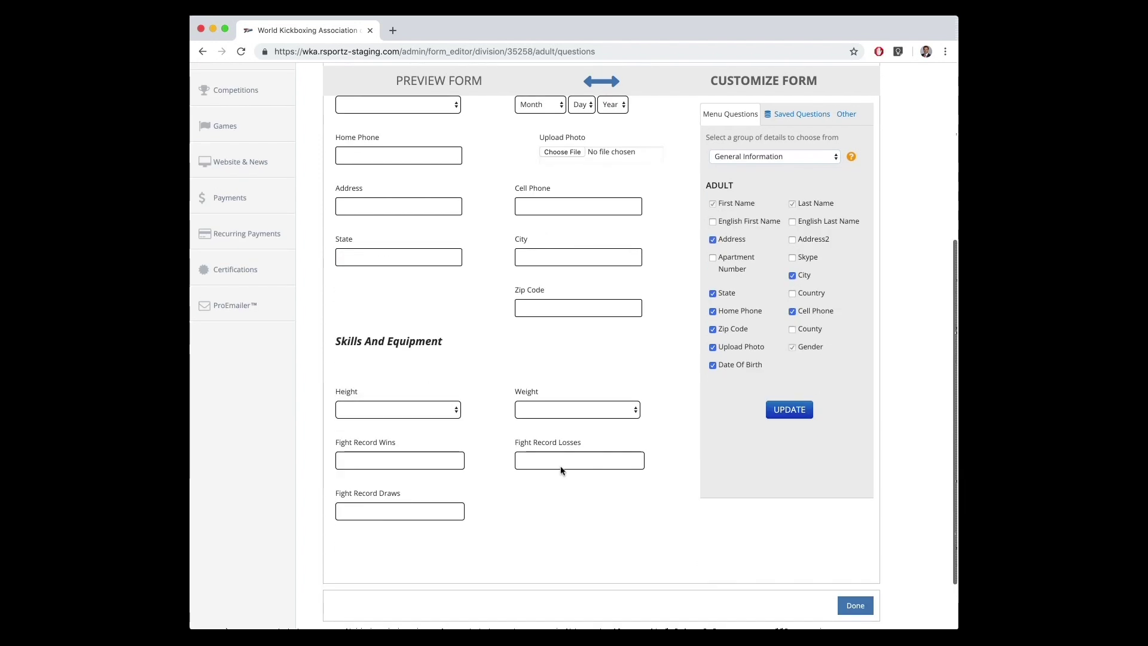
- Insert a new question beside Fight Record Wins and name it Medical Certificate Upload, with the spelling corrected
left_click(798, 118)
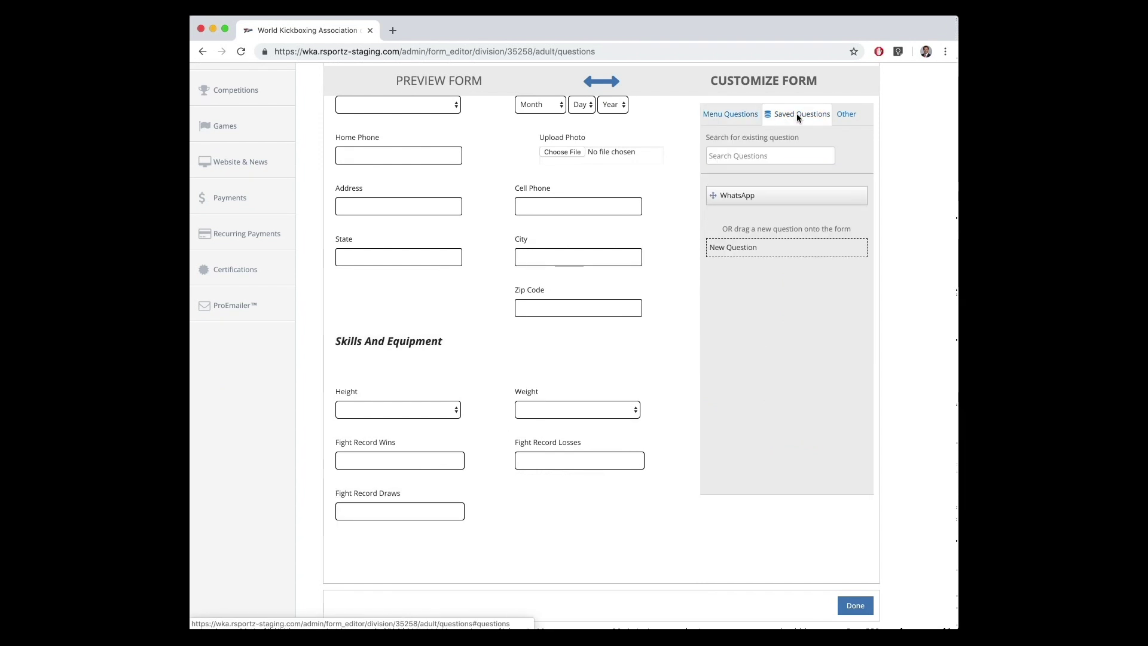
left_click(843, 113)
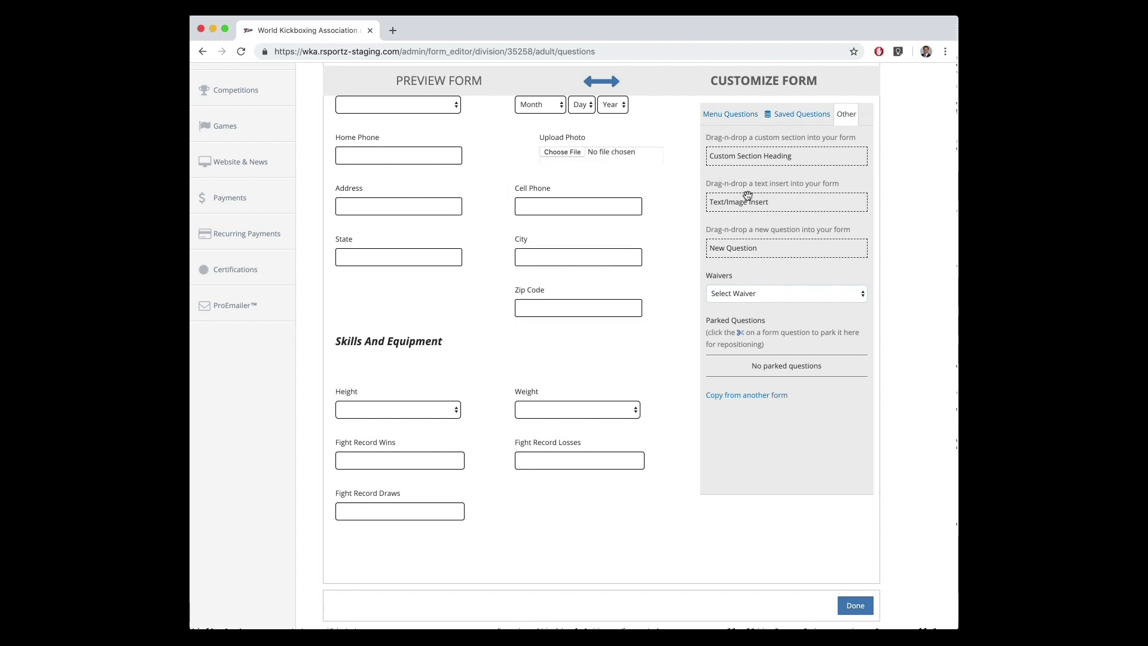
left_click_drag(738, 249, 560, 472)
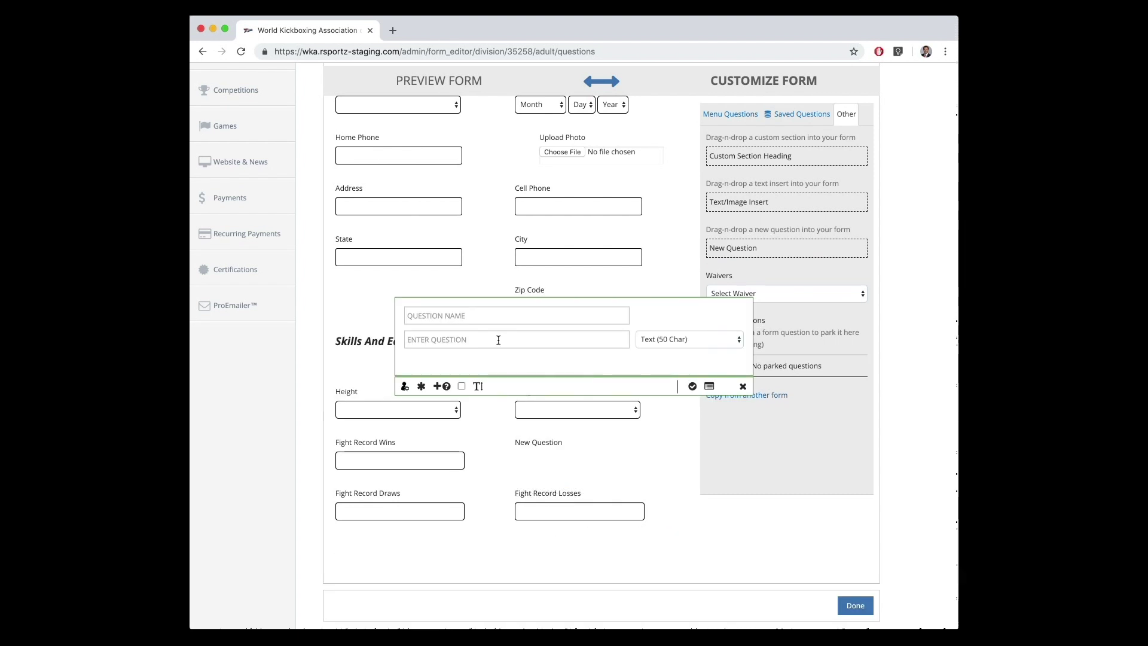
left_click(512, 312)
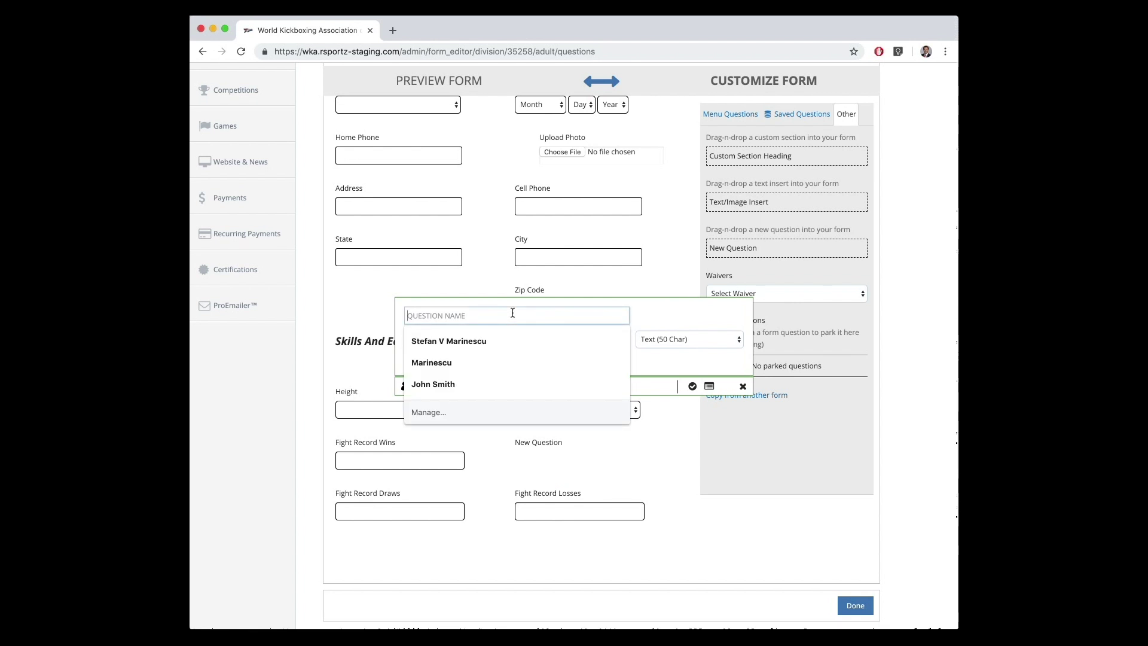
type("Medical Certficate Upload")
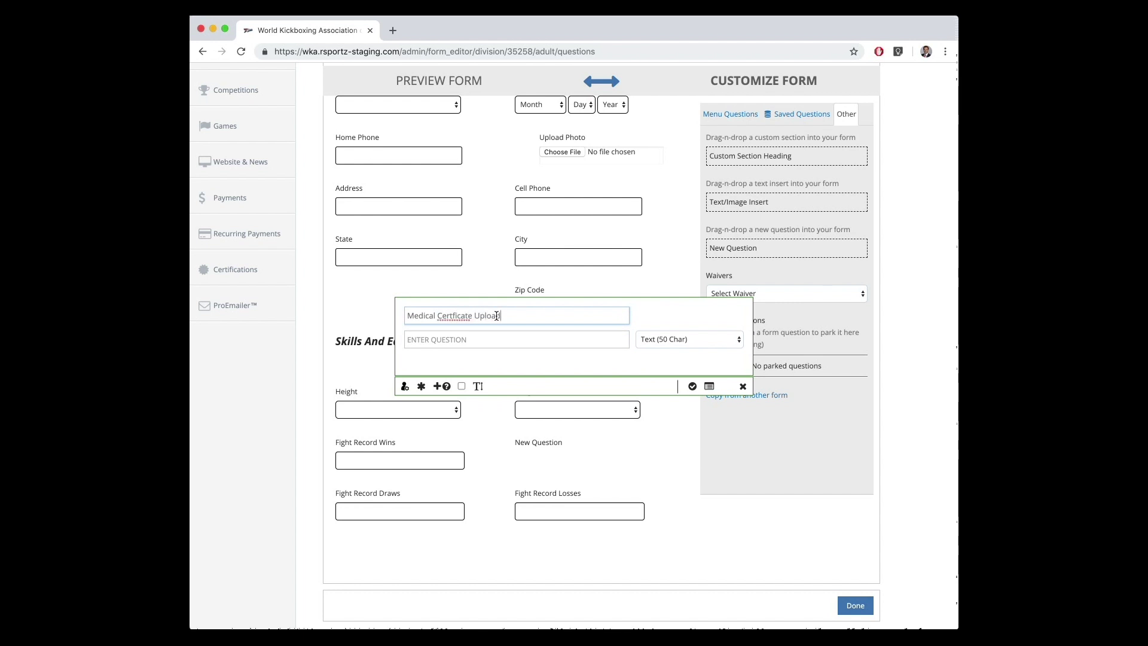
right_click(450, 314)
left_click(478, 323)
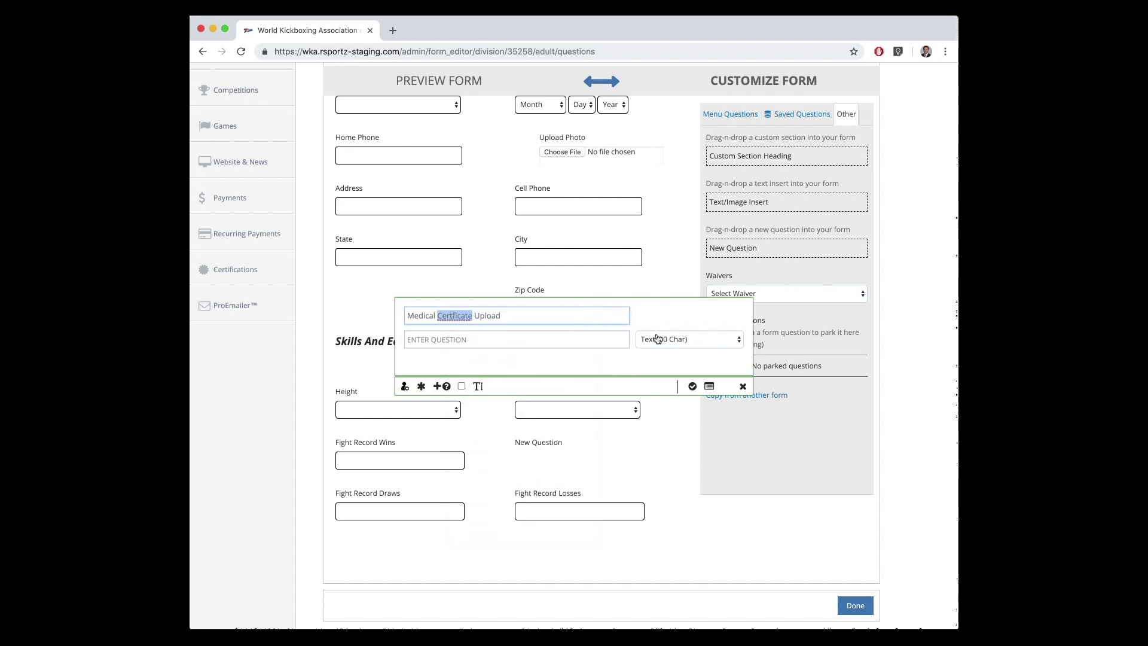
- Make the new question a File Upload field that accepts png, jpg and pdf files
left_click(657, 339)
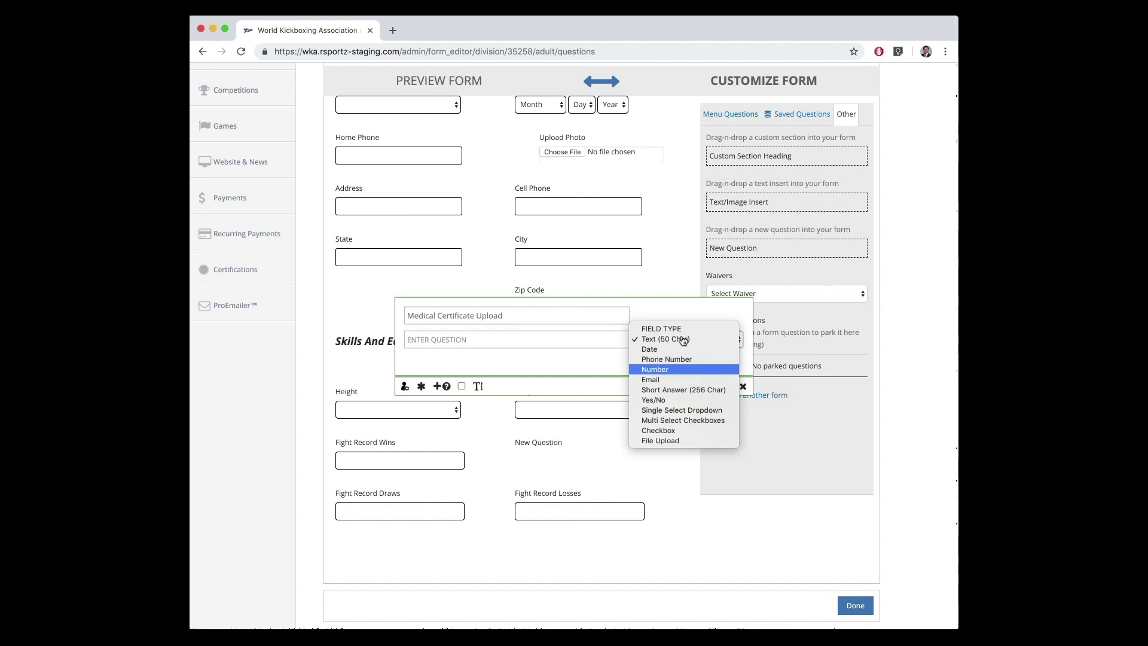
left_click(660, 441)
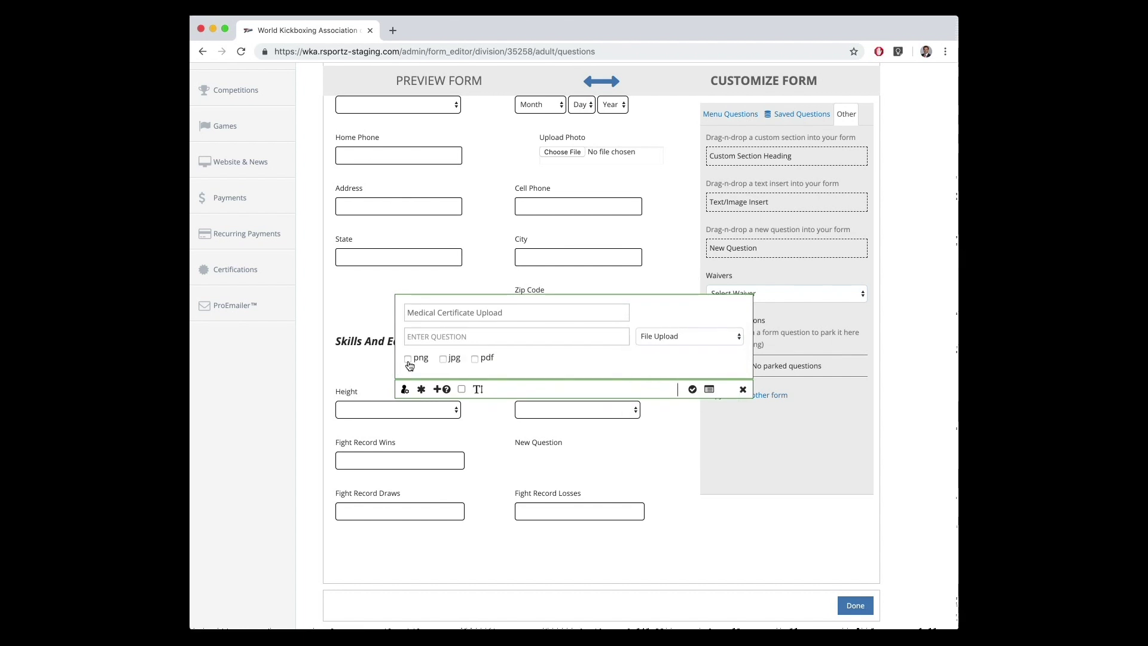
left_click(407, 360)
left_click(443, 359)
left_click(475, 359)
- Use Medical Certificate Upload as the question text too, mark the question as required and save it
triple_click(481, 316)
key("ctrl+c")
left_click(472, 336)
key("ctrl+v")
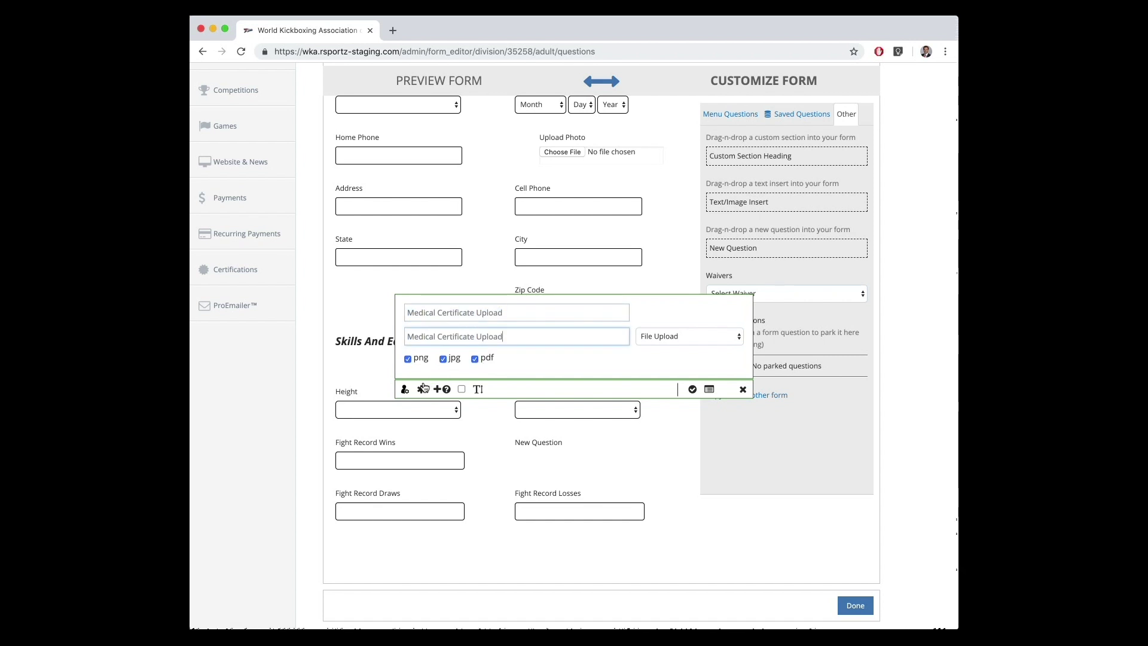
left_click(422, 390)
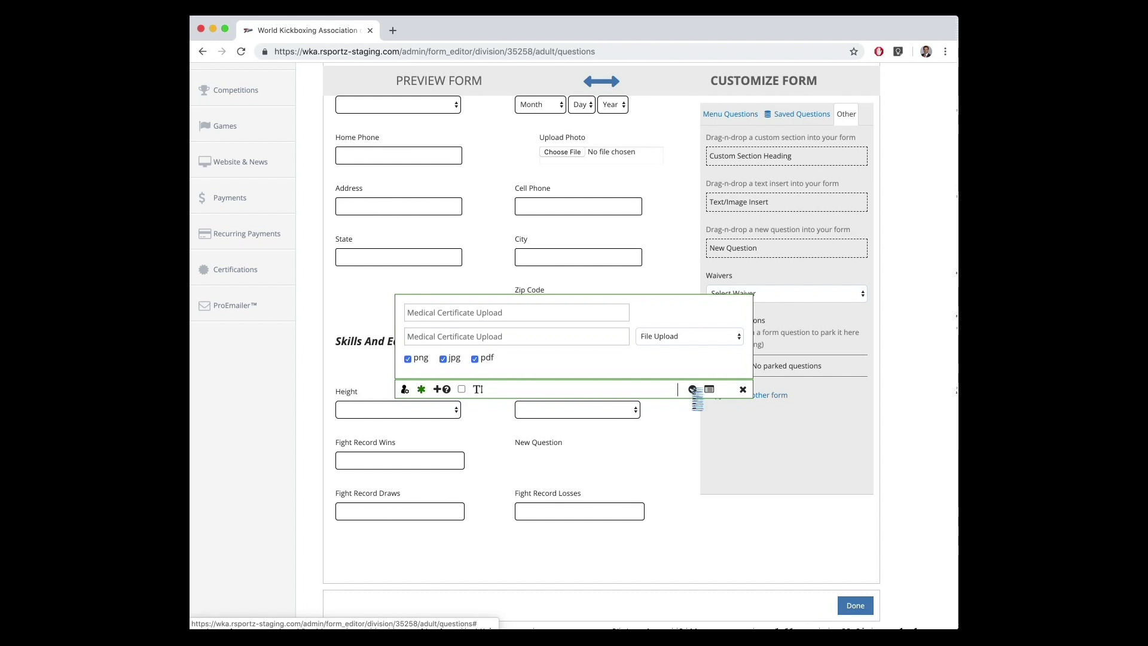
left_click(692, 389)
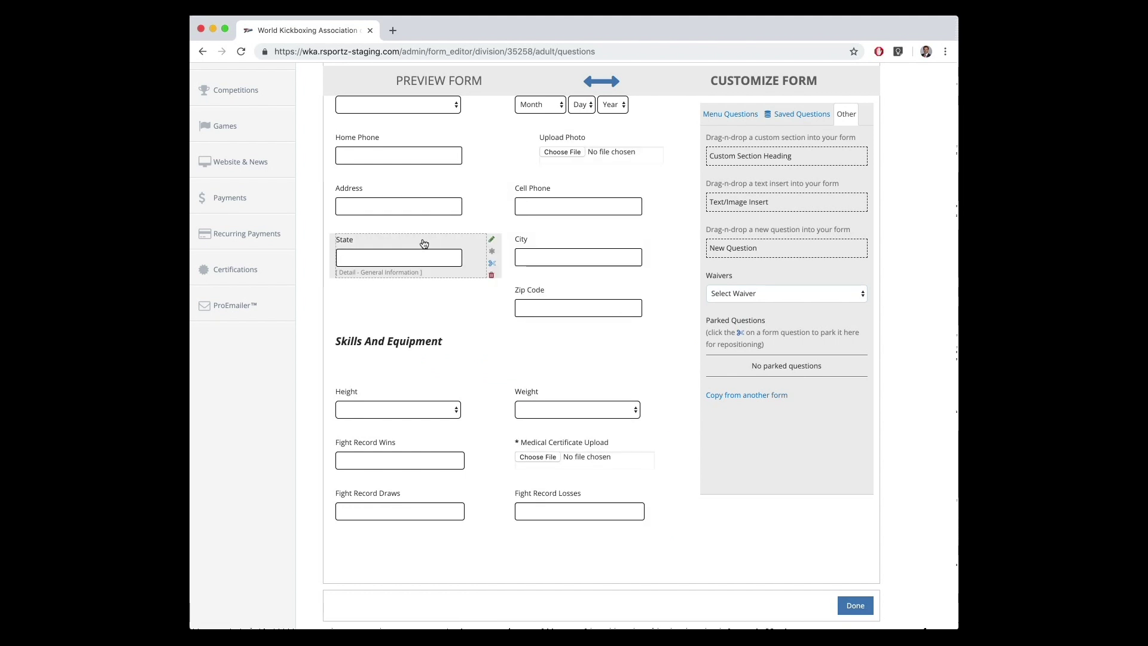
- Delete the State and City questions from General Information and move Zip Code below Address
left_click_drag(423, 243, 604, 248)
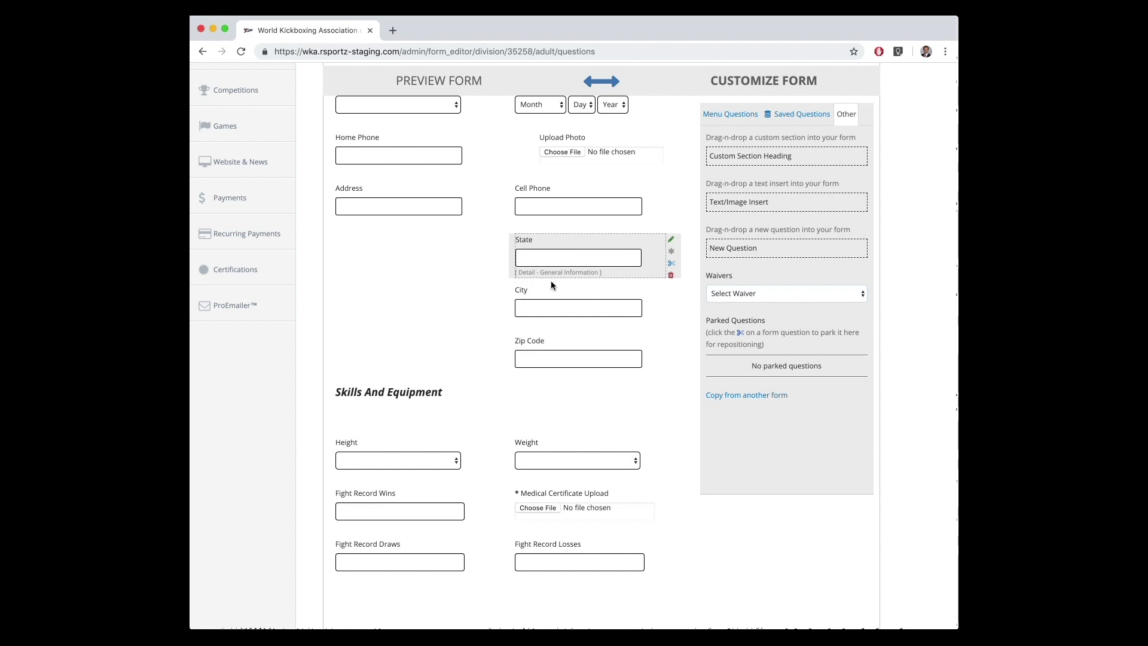
left_click(670, 276)
left_click(670, 276)
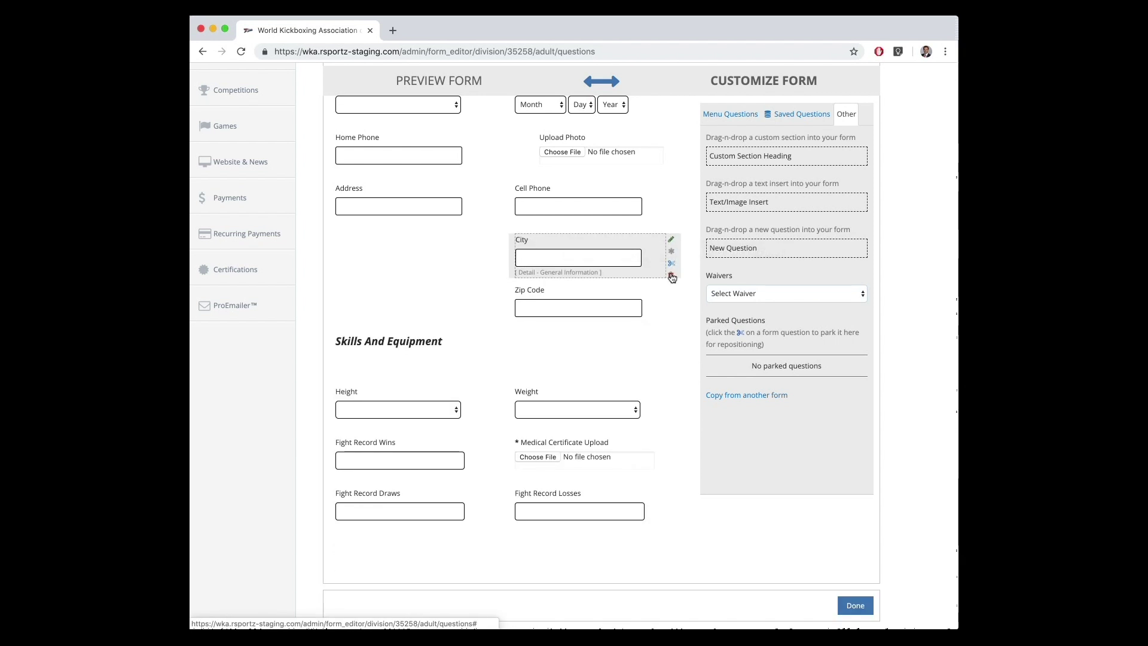
left_click(672, 276)
left_click(671, 275)
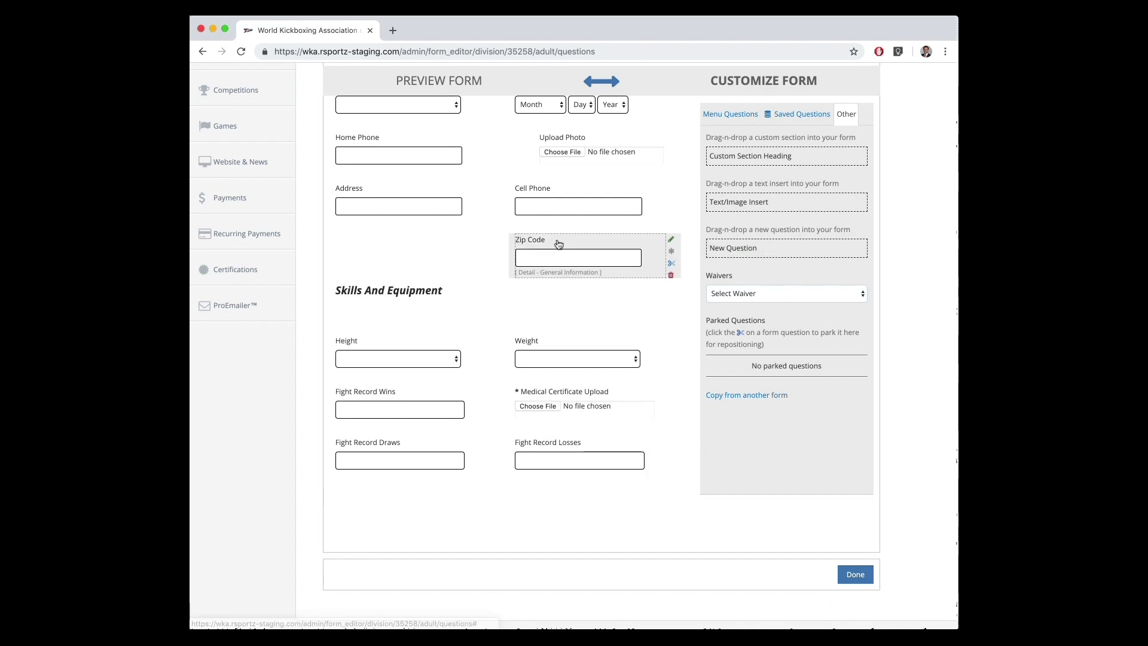
left_click_drag(559, 244, 382, 226)
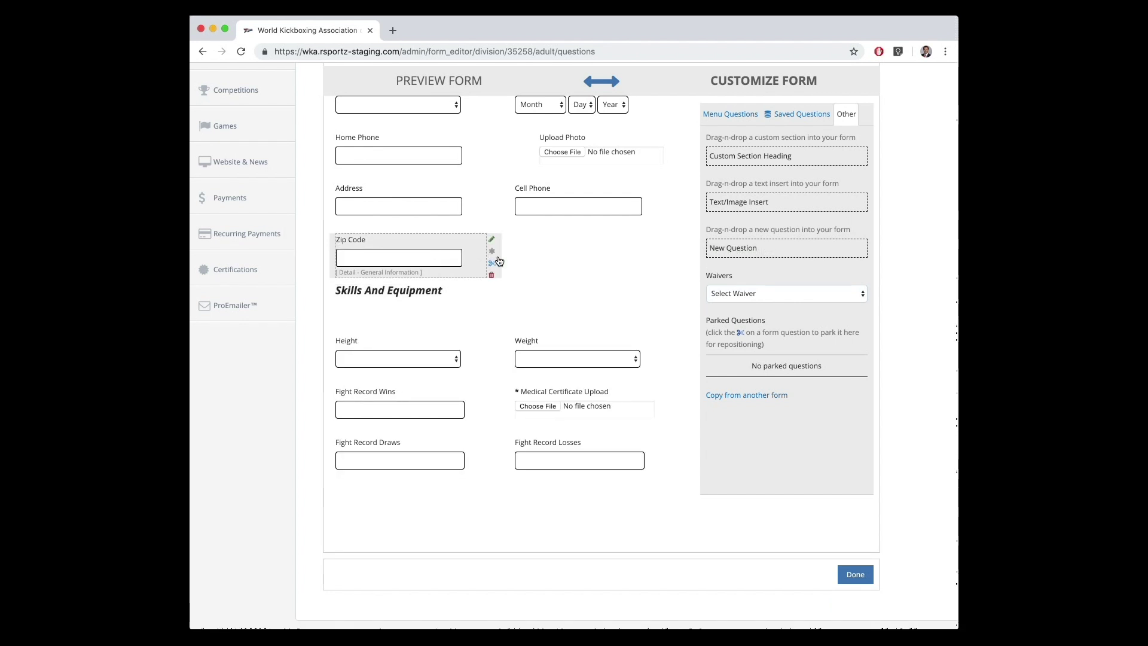
left_click(493, 253)
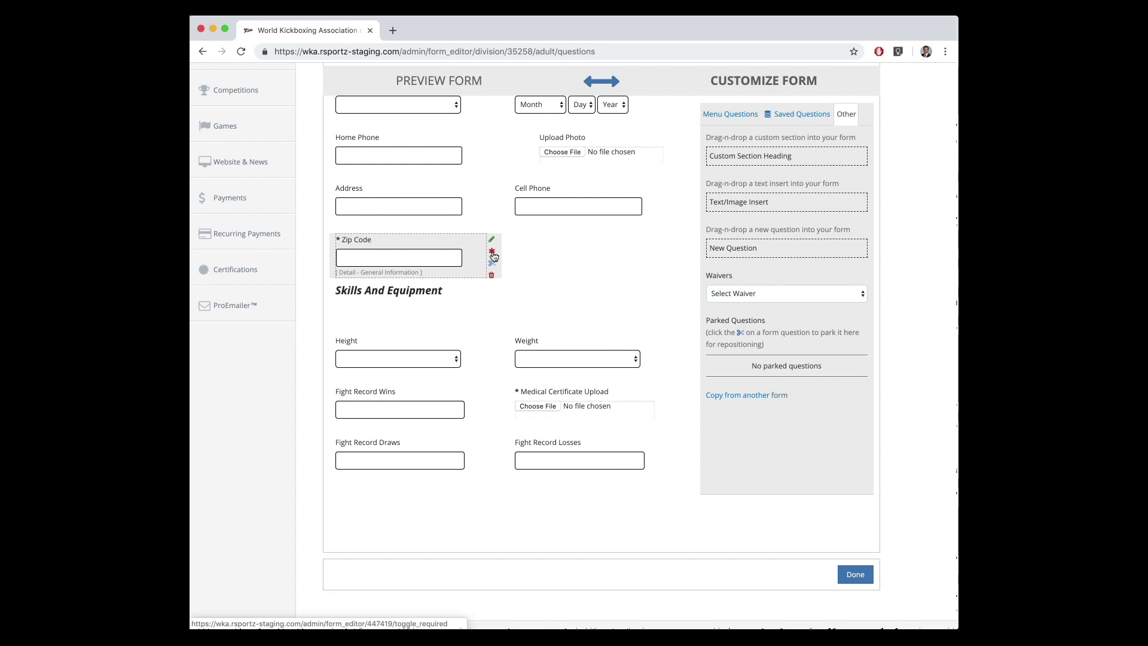
left_click(492, 253)
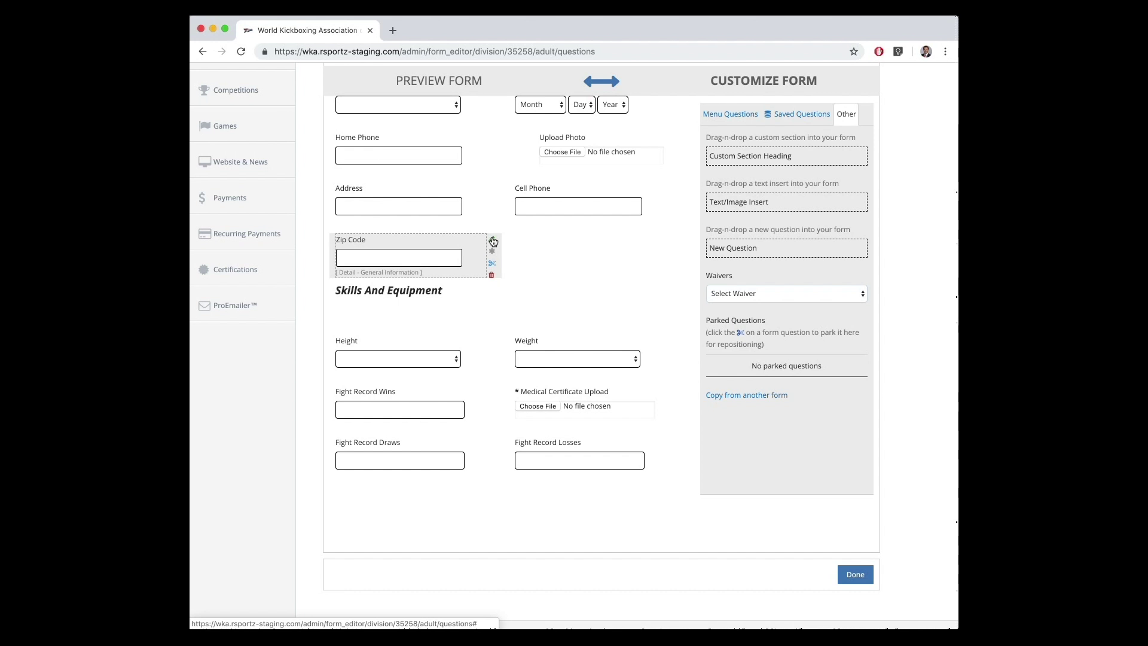
left_click(492, 241)
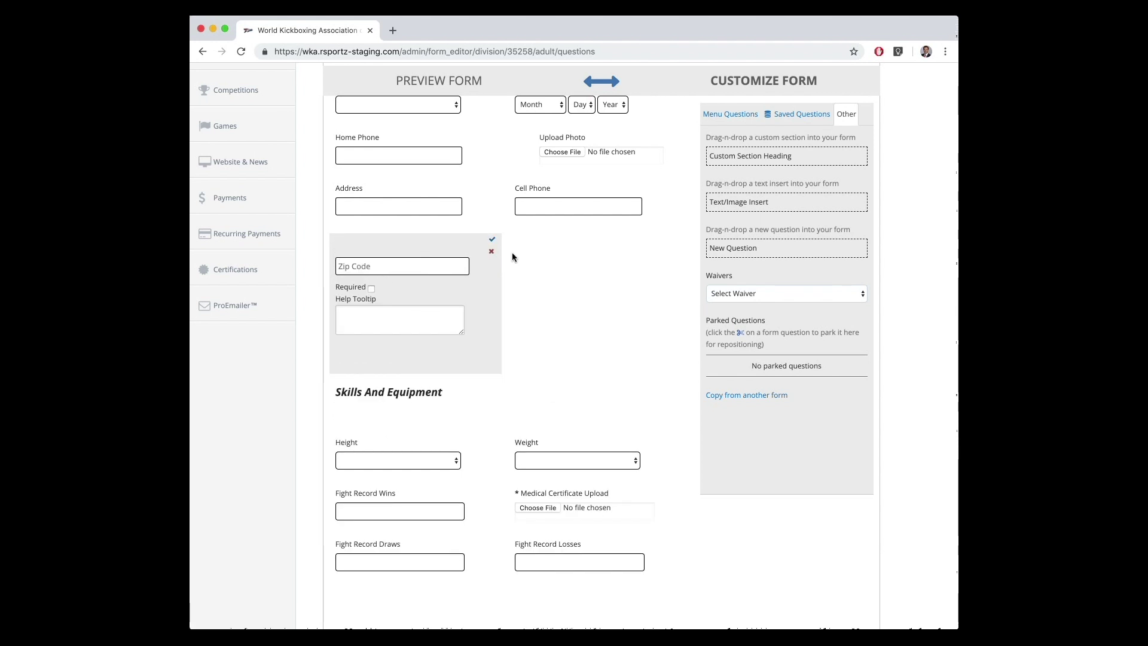
left_click(492, 241)
- Store the Medical Certificate Upload question among the saved questions and show the saved list
mouse_move(647, 408)
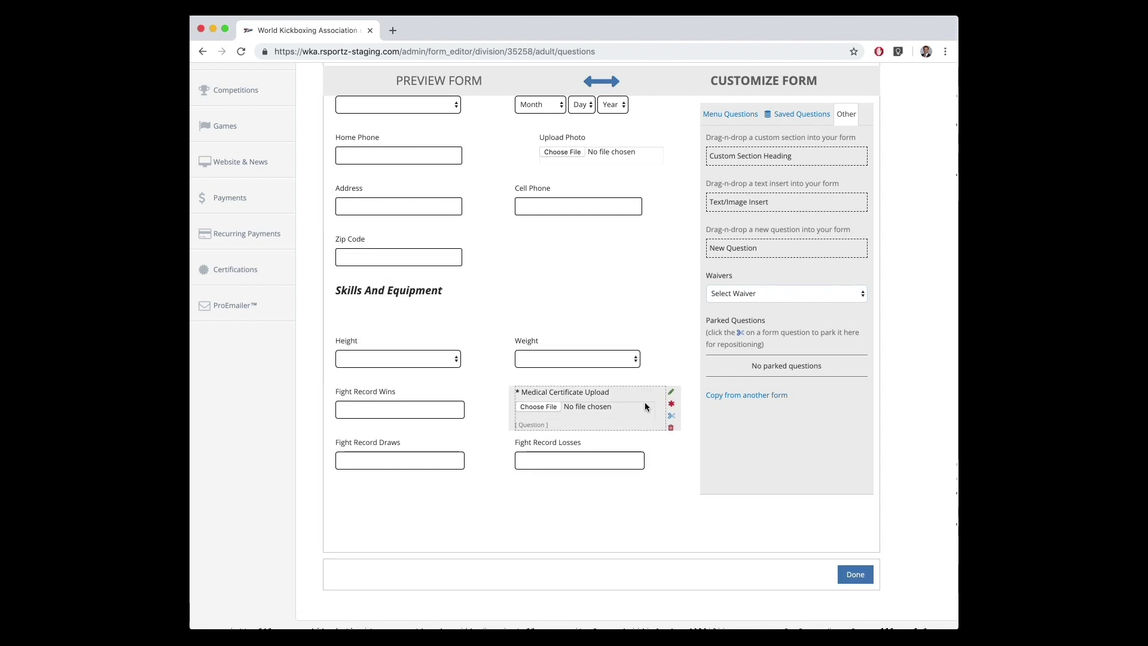
left_click(672, 392)
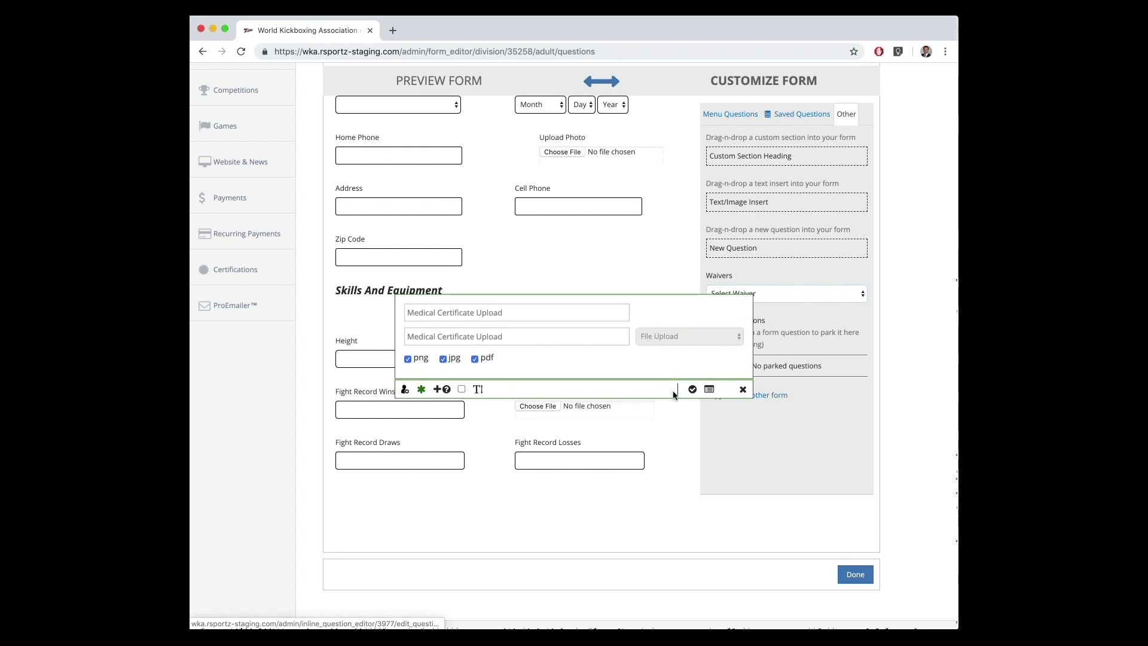
left_click(709, 390)
left_click(685, 242)
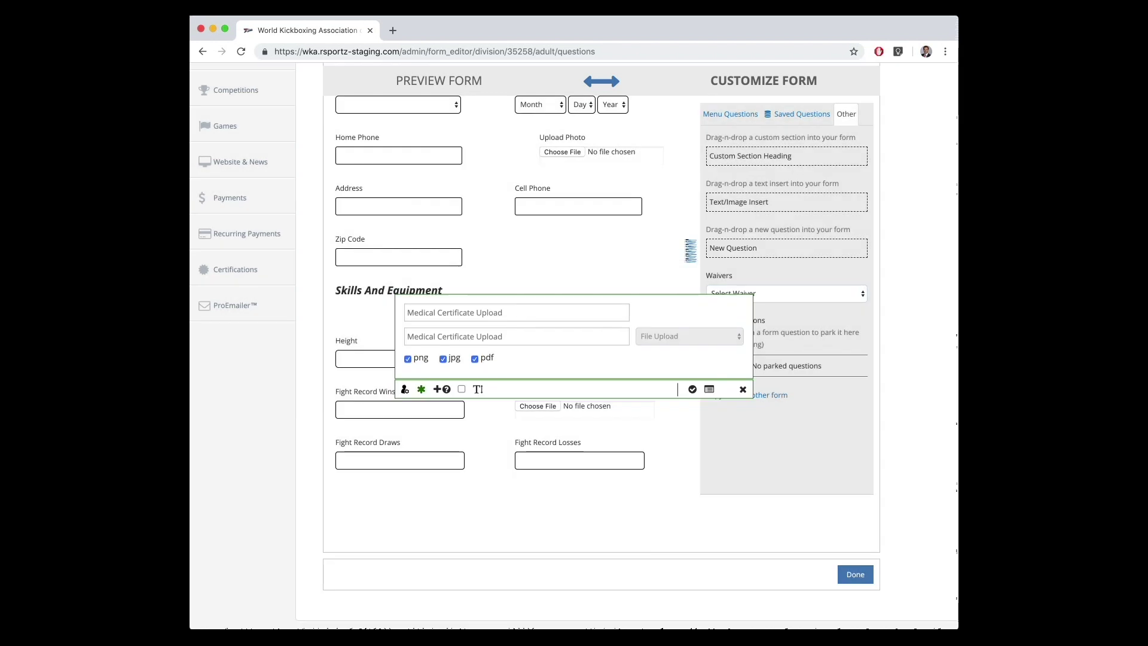
left_click(792, 115)
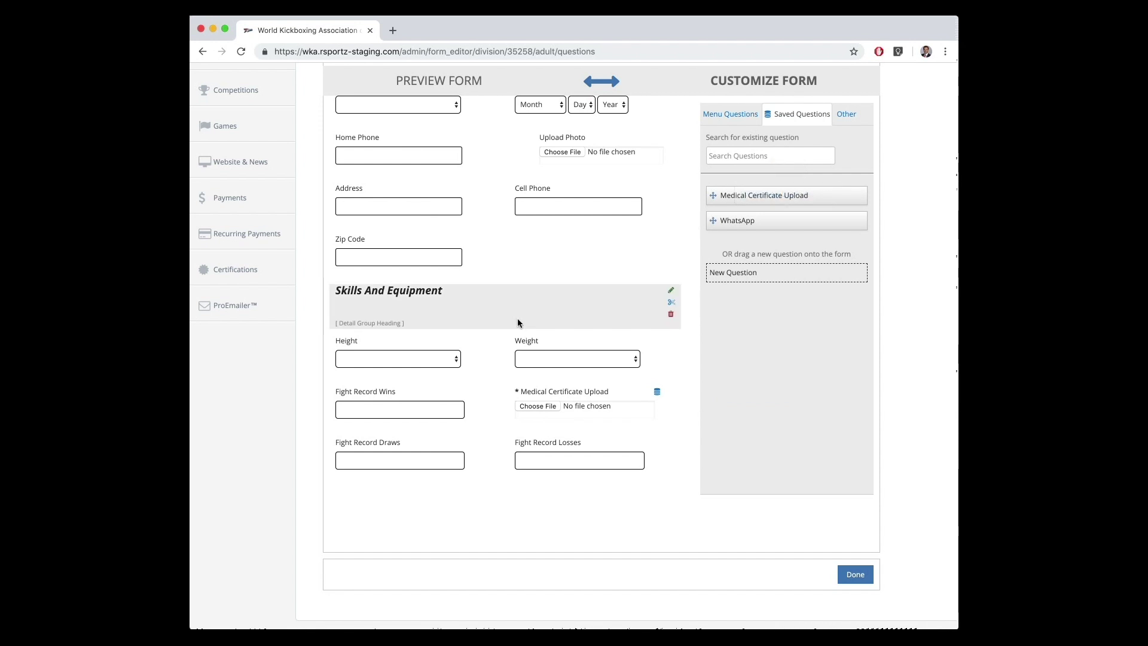
- Preview the customized adult registration form from General Information through Skills And Equipment
scroll(517, 317, "up", 5)
scroll(456, 187, "down", 6)
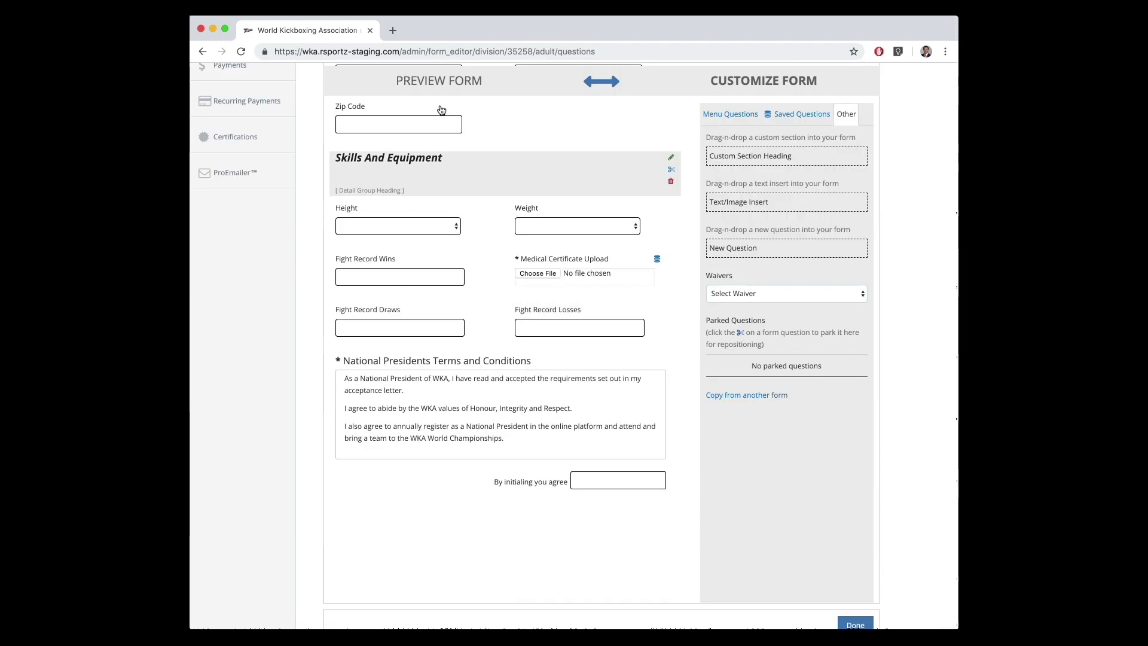
left_click(431, 83)
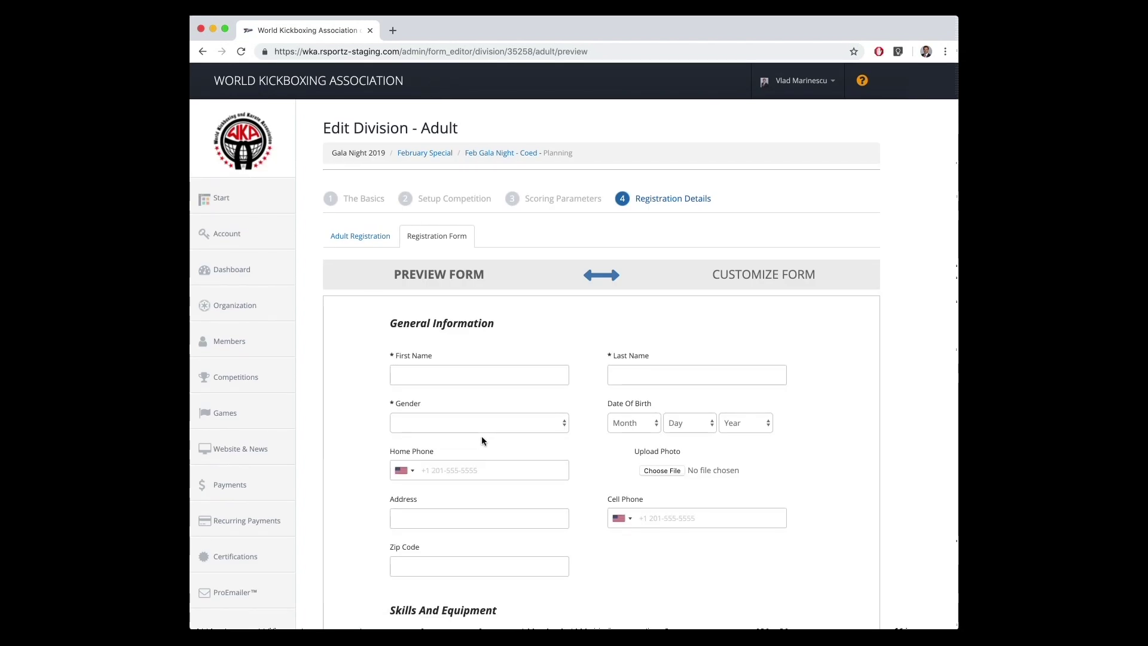
scroll(482, 436, "down", 3)
scroll(601, 364, "down", 5)
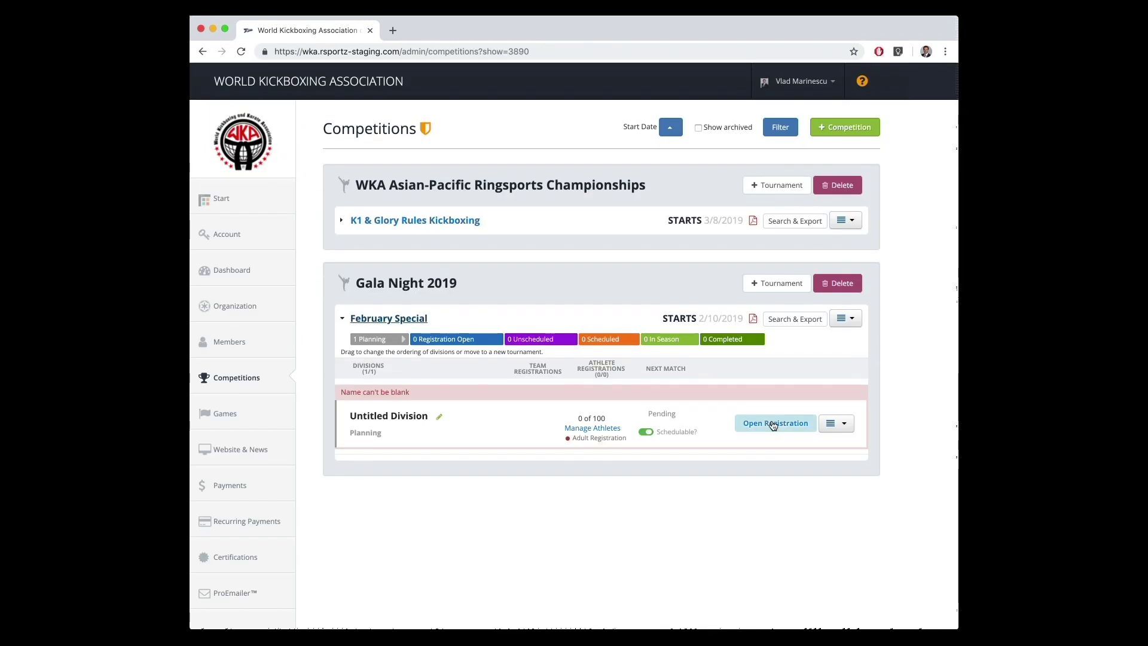
- Set the adult registration of the Feb Gala Night division live and save the division
left_click(773, 424)
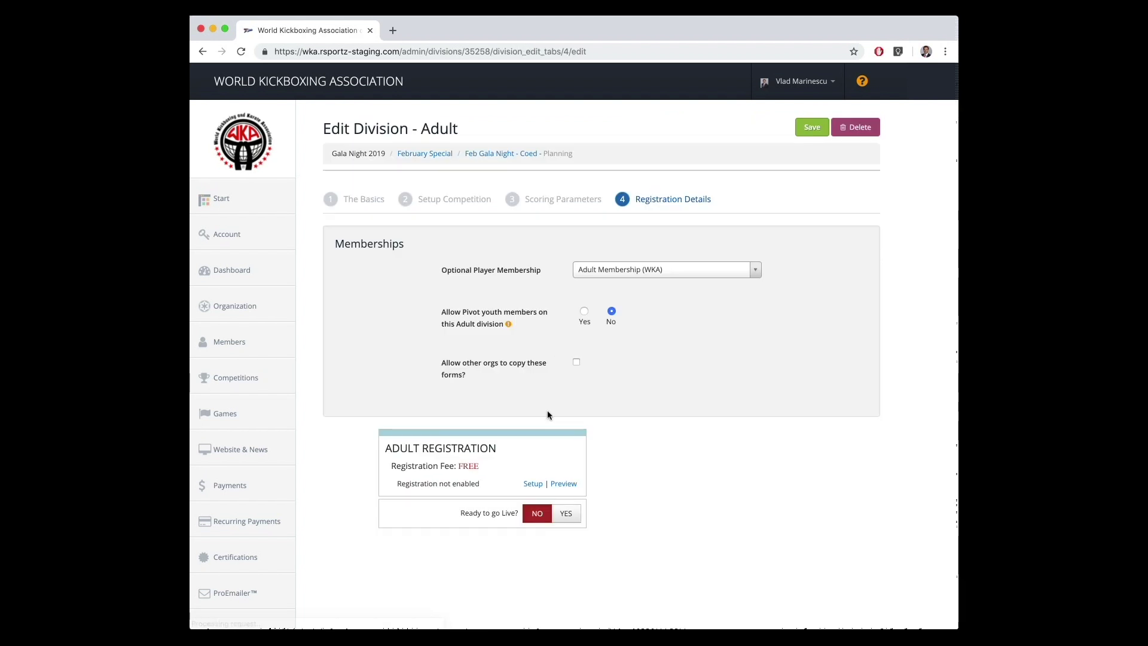
left_click(562, 515)
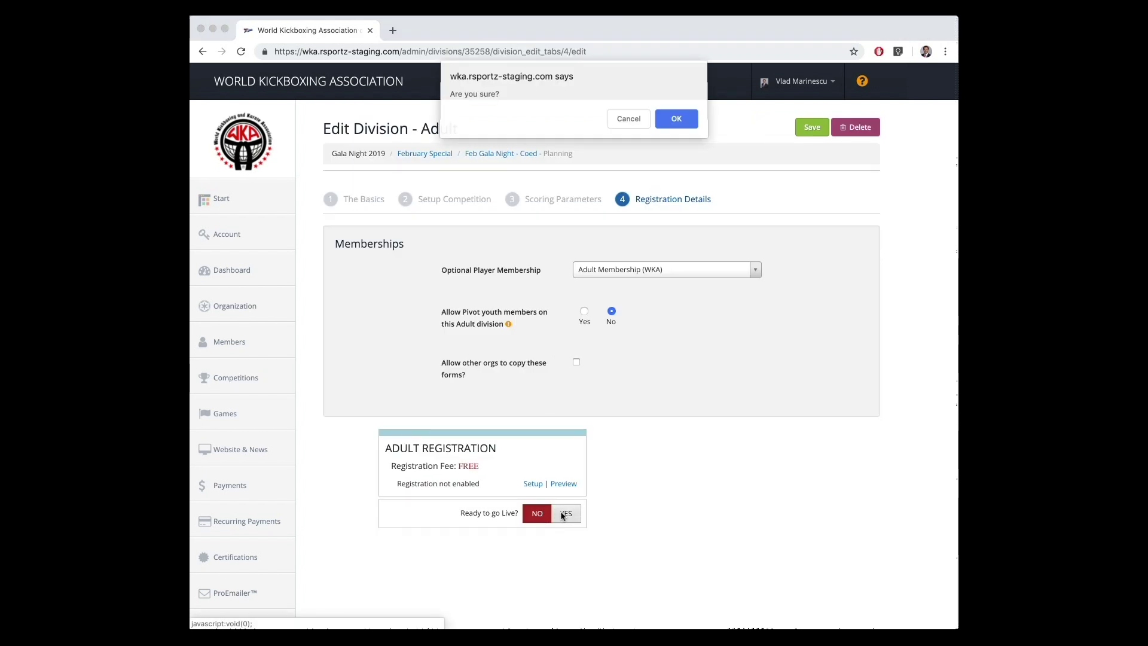
left_click(670, 123)
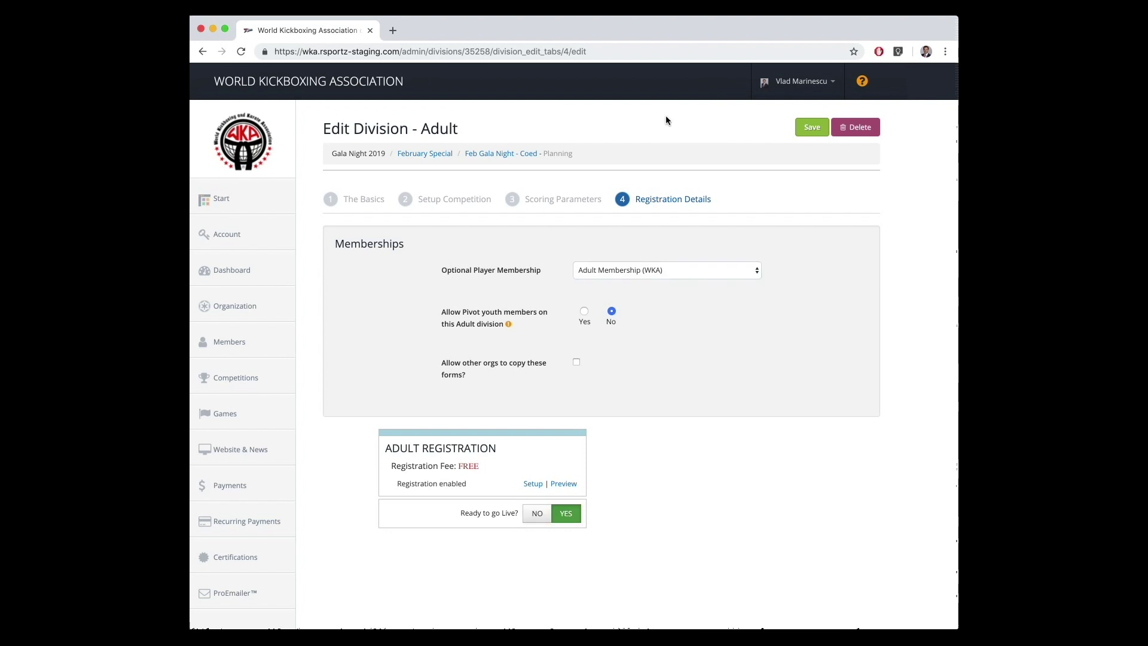
left_click(812, 126)
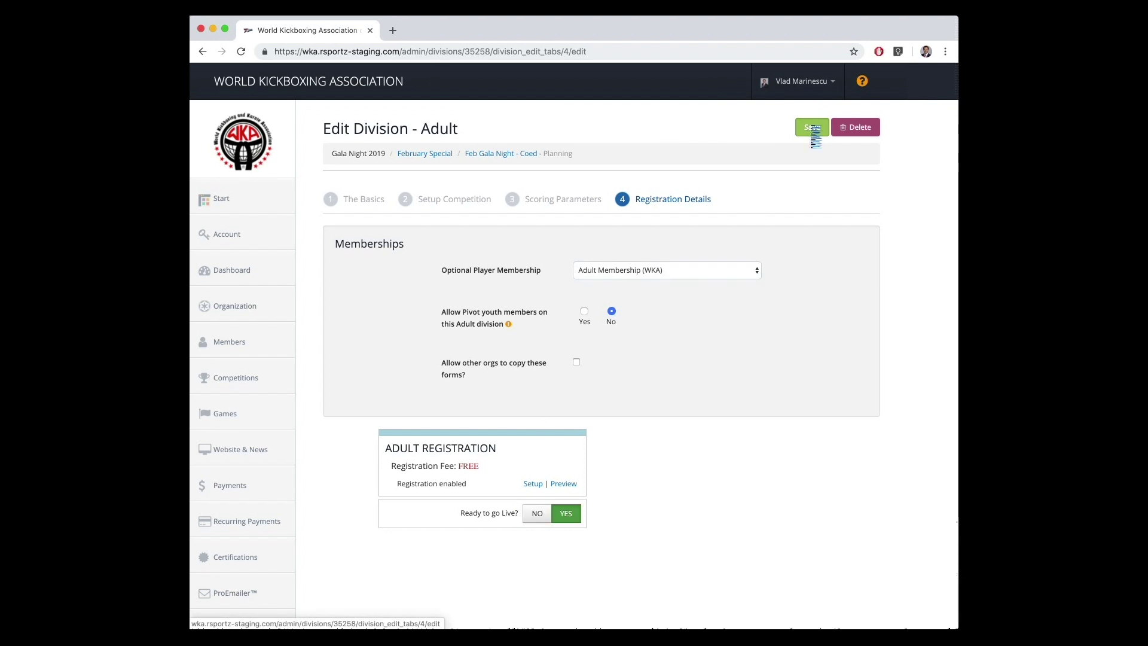
- Open February Special's public event page, register for Feb Gala Night and submit the prefilled membership registration
left_click(842, 233)
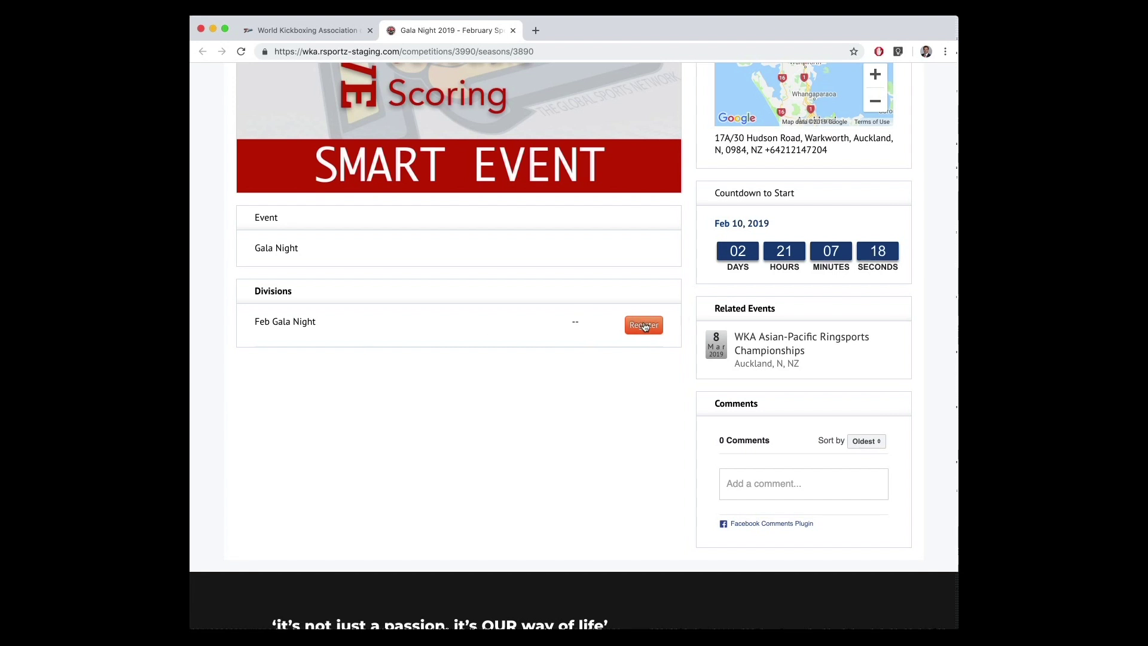
left_click(644, 325)
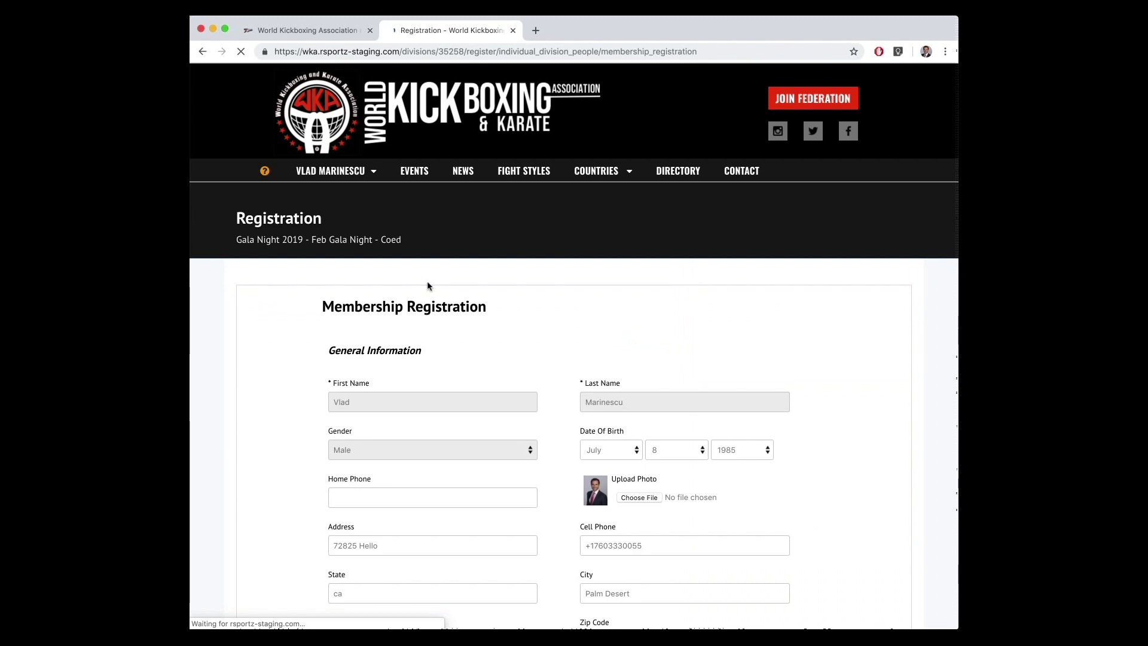
scroll(410, 335, "down", 3)
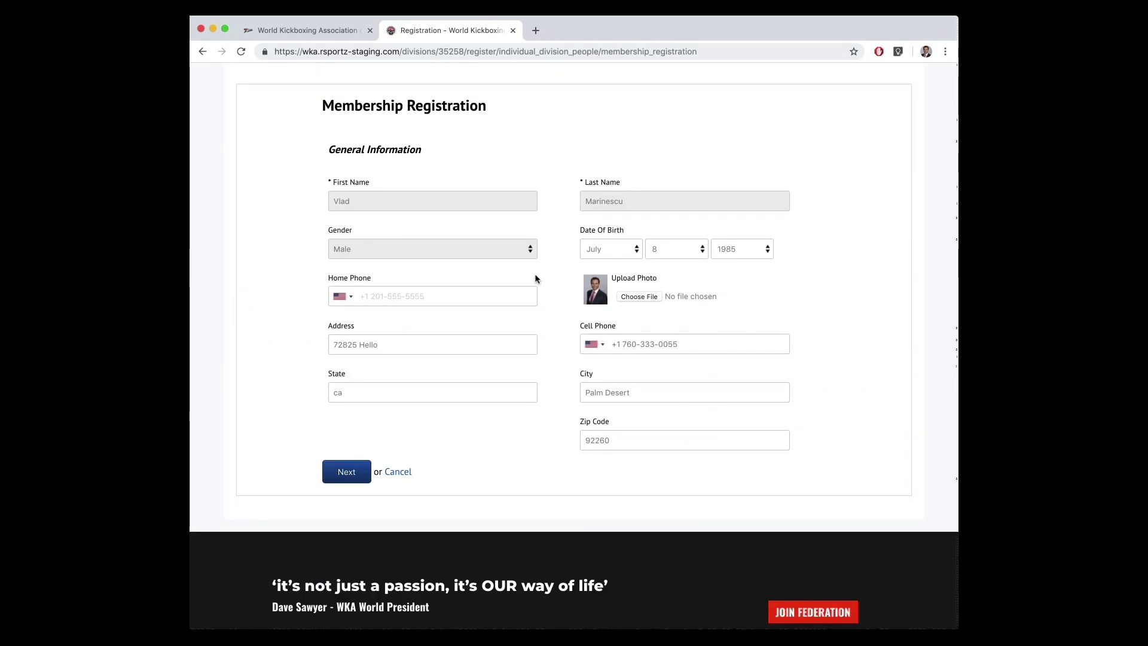
left_click(360, 473)
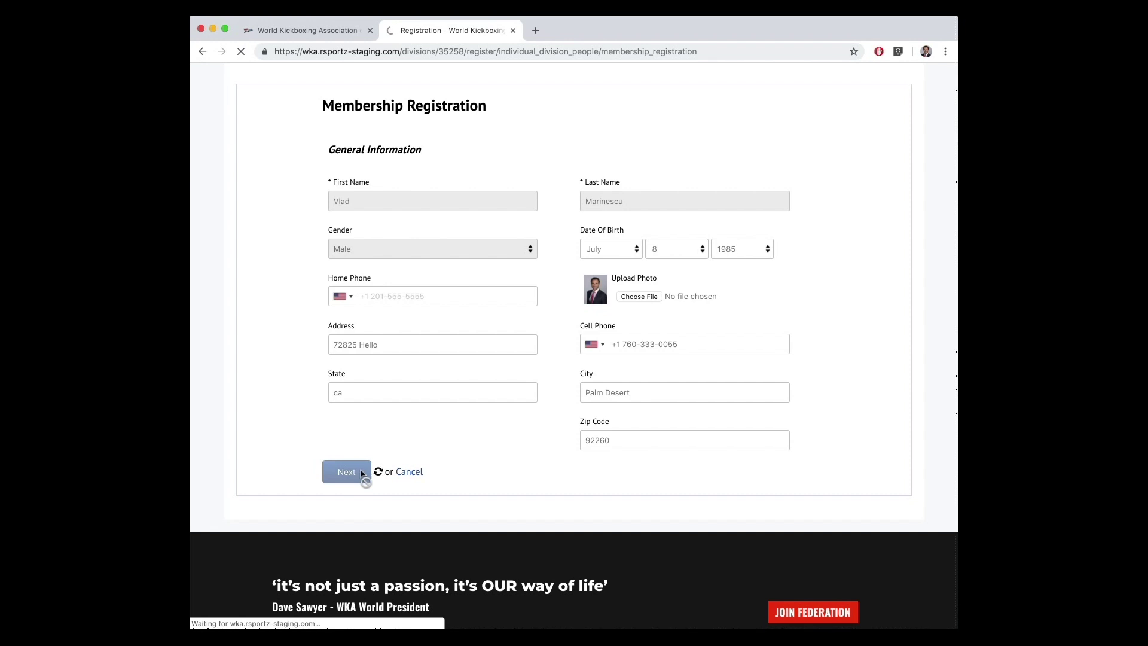
- Submit the Feb Gala Night division registration form and confirm the athlete's registration
scroll(360, 473, "down", 5)
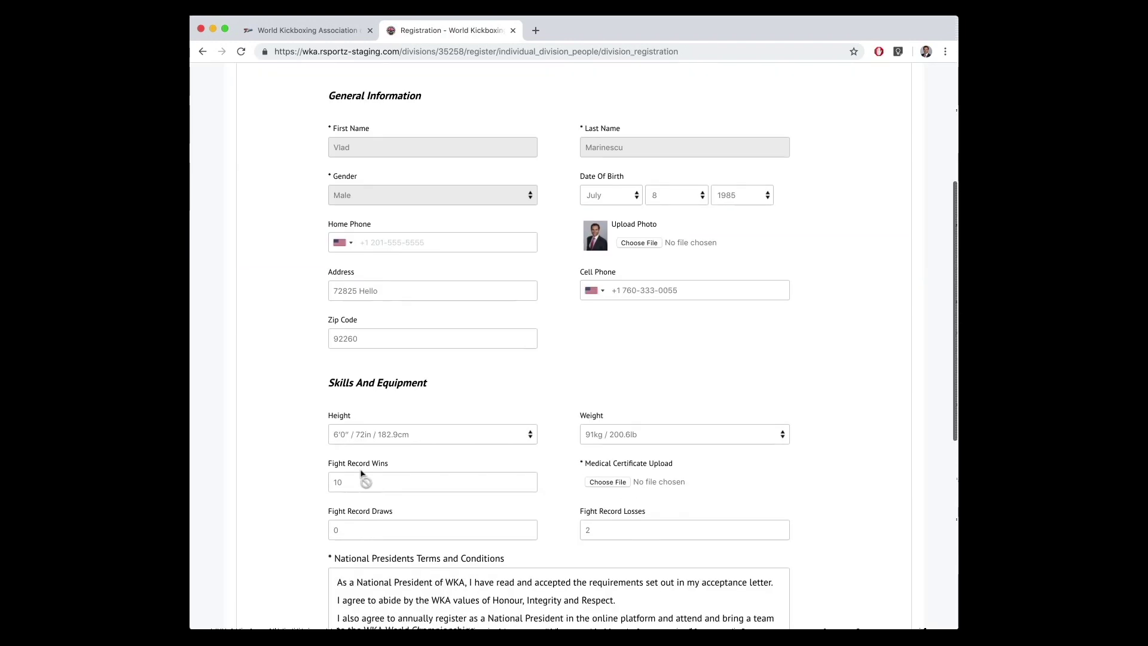
scroll(360, 473, "down", 7)
left_click(351, 345)
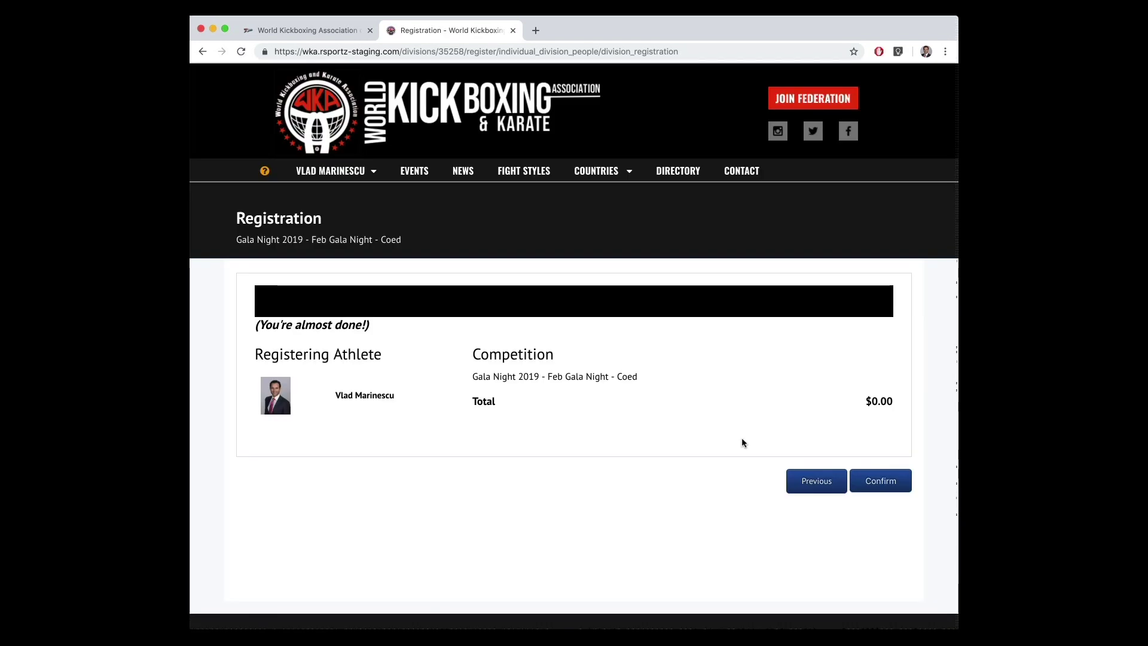
left_click(894, 480)
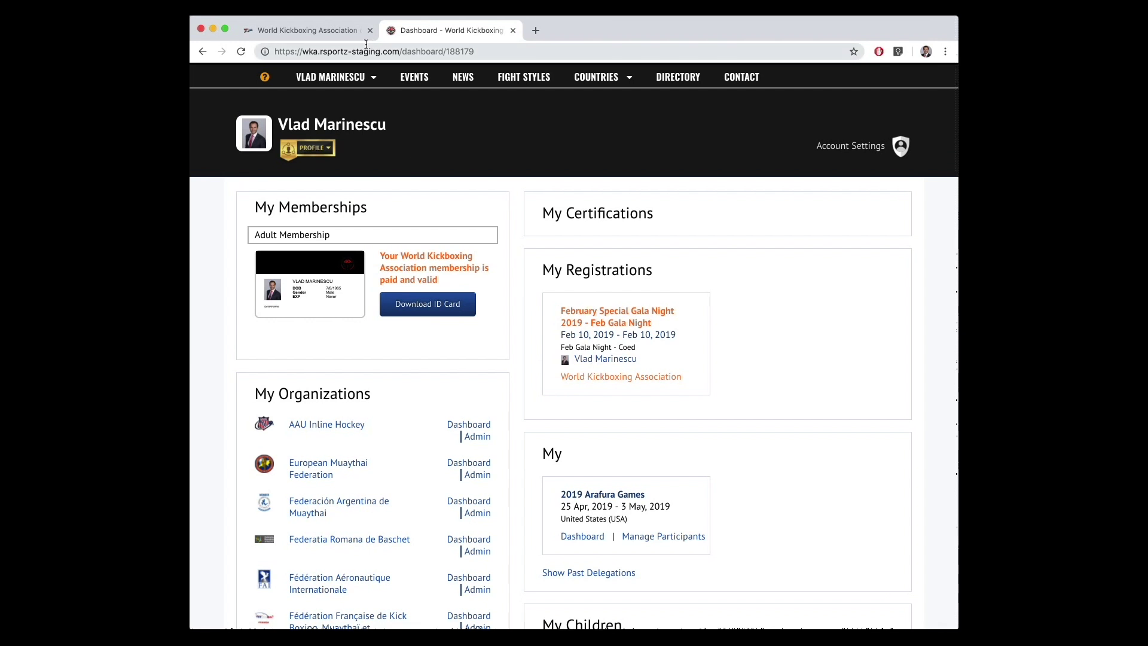
- Return to the admin site and review the February Special registration figures on the dashboard
left_click(306, 29)
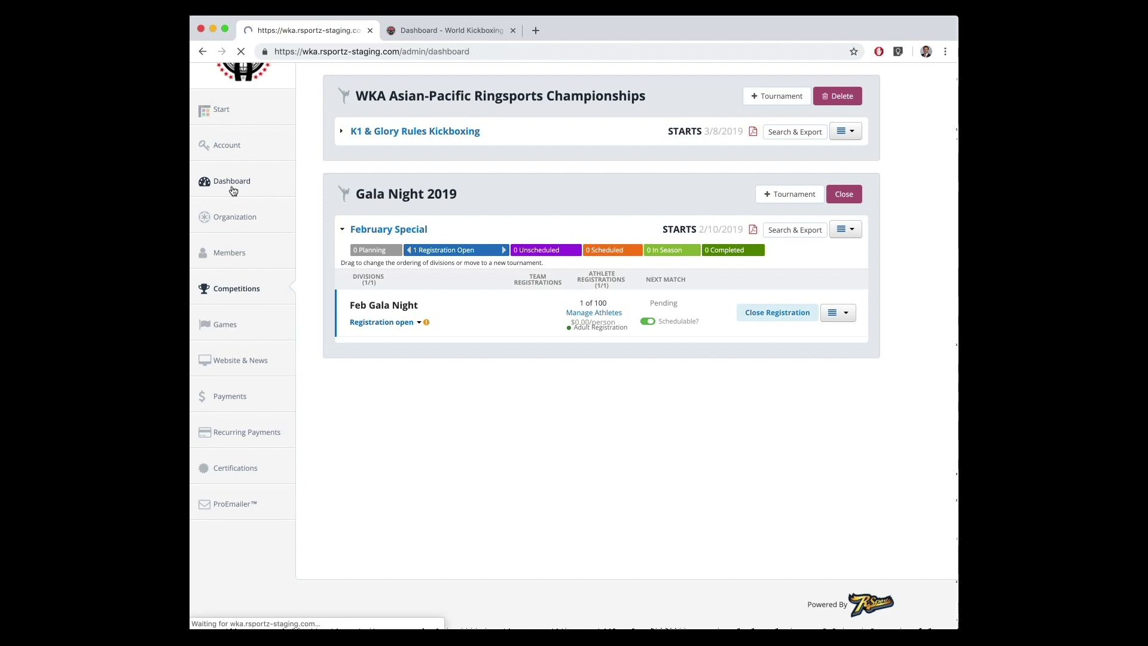
scroll(613, 441, "down", 2)
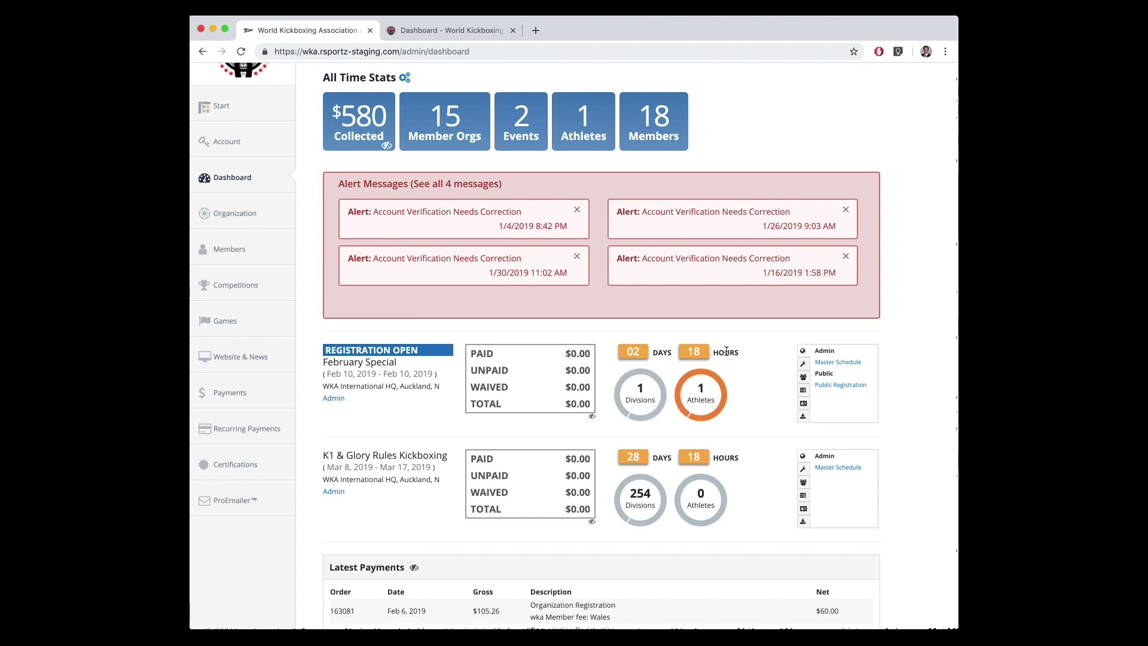
scroll(418, 299, "down", 1)
- Open the Feb Gala Night athletes list under February Special and add an existing member found by first name
left_click(237, 212)
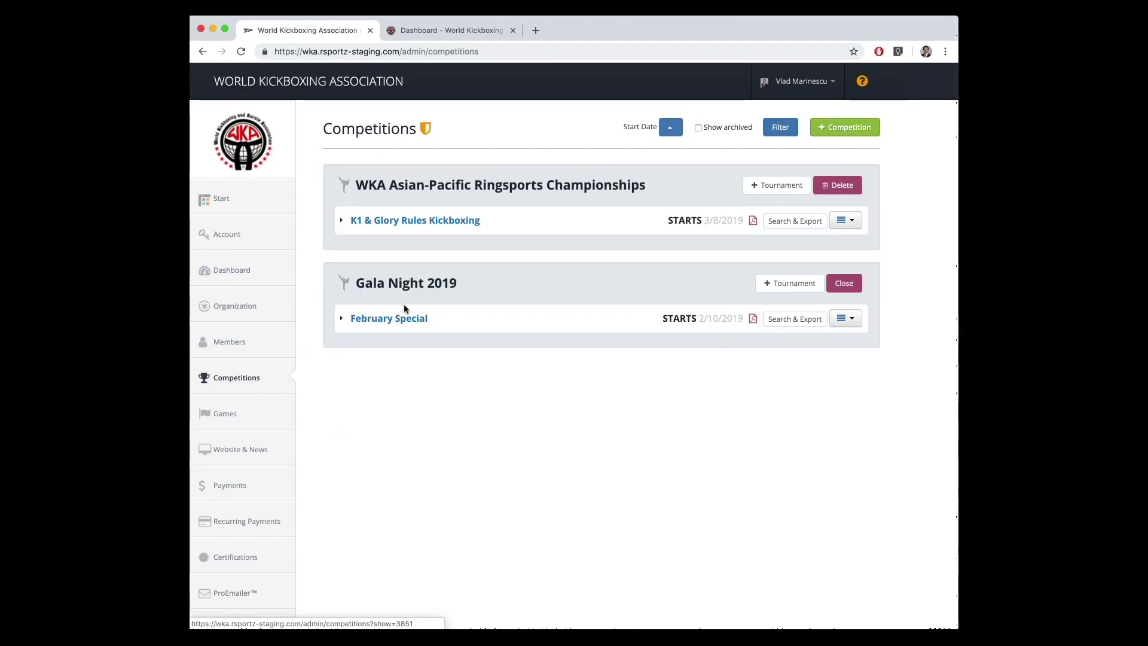
left_click(397, 319)
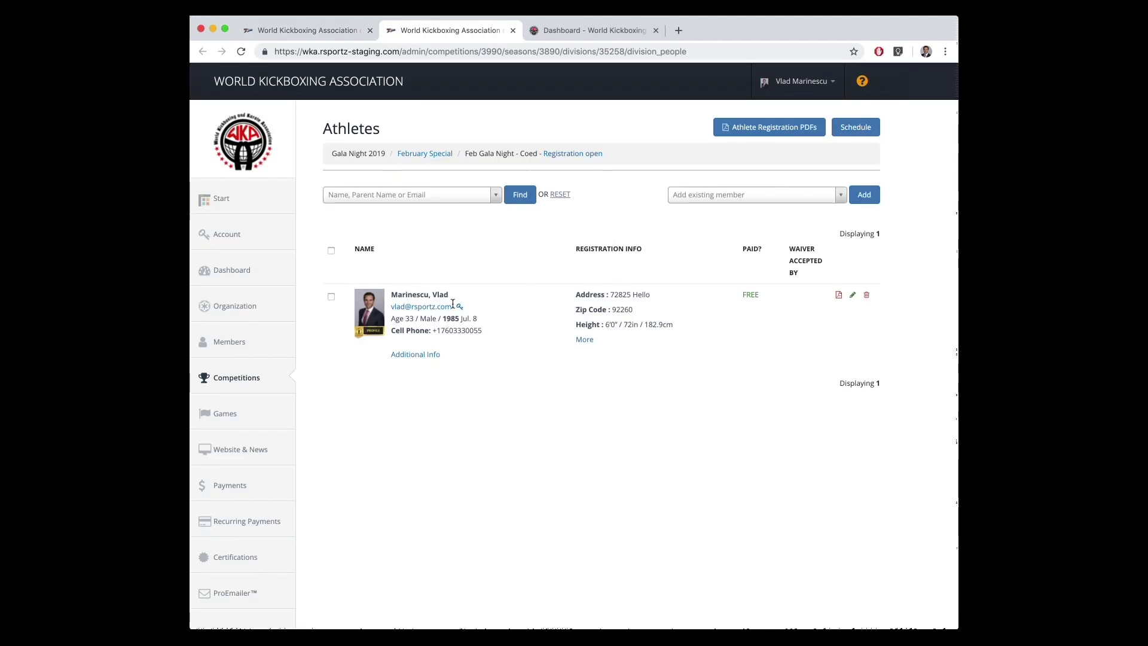
left_click(828, 193)
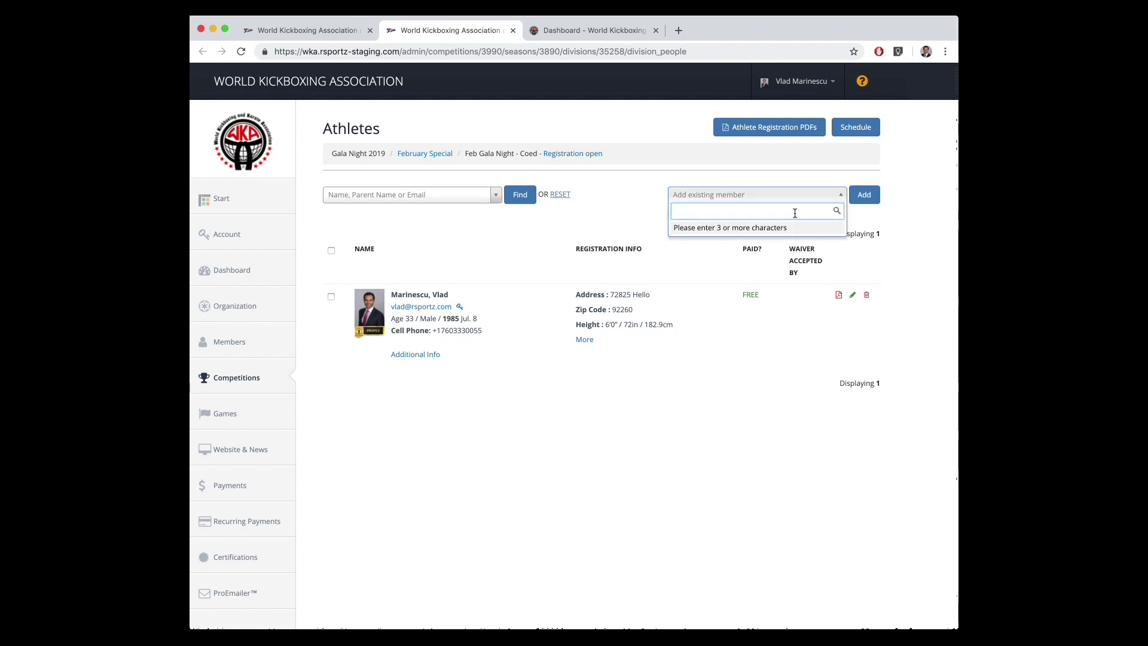
type("ave")
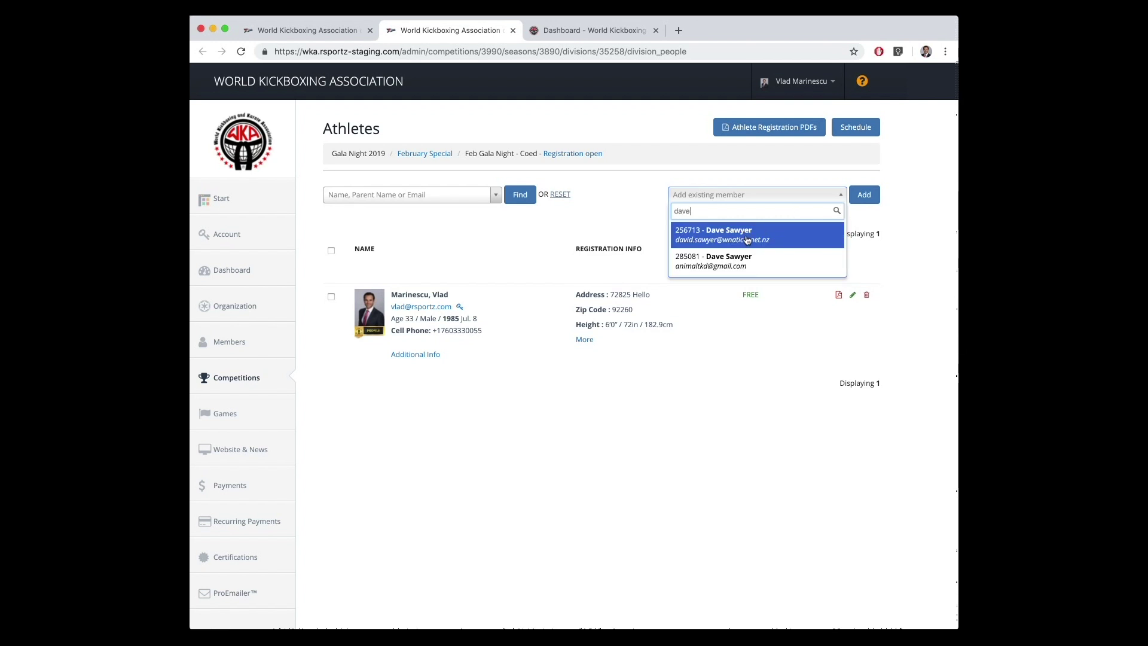
left_click(747, 234)
left_click(865, 197)
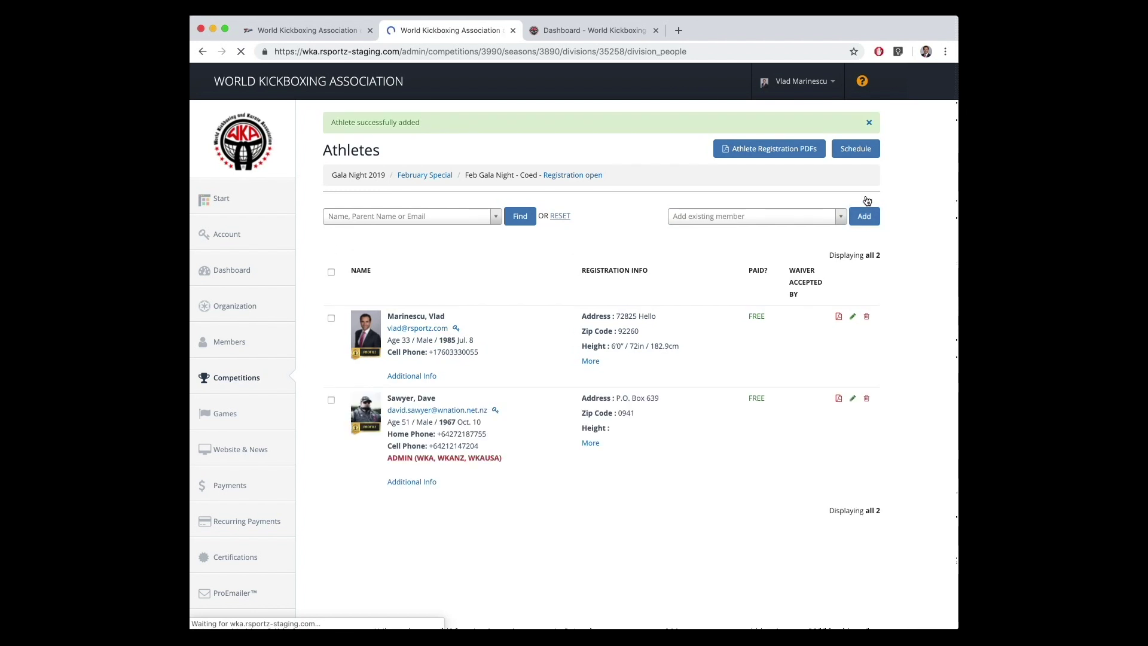
- Search the existing members by first name again and add another one to the division's athletes
left_click(767, 220)
type("robin")
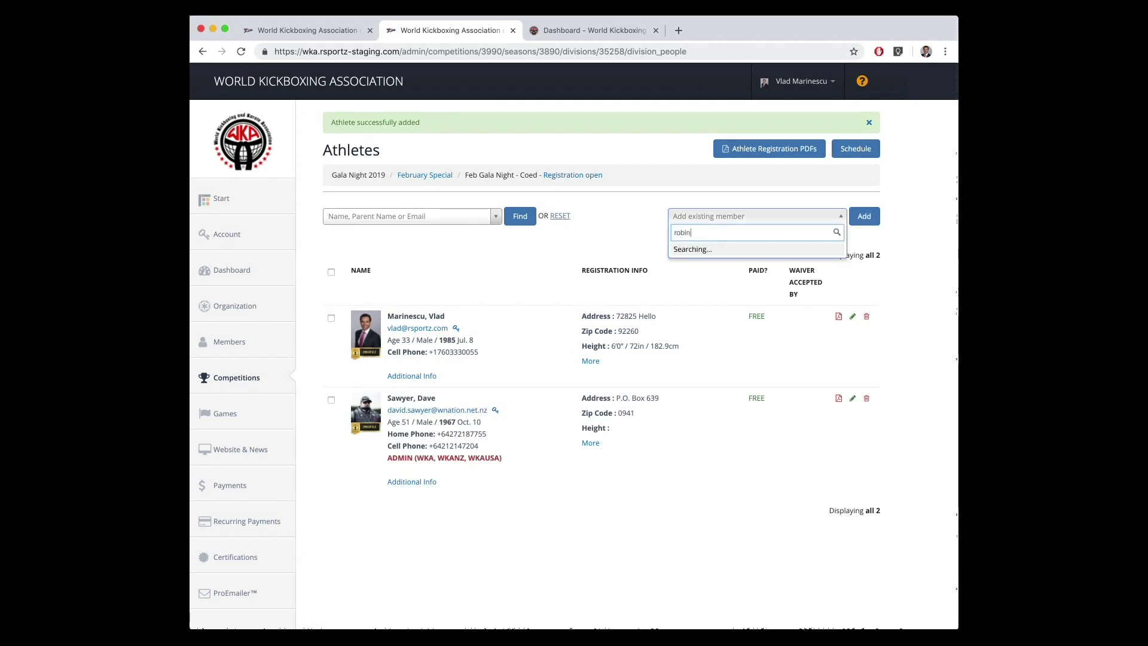
double_click(772, 228)
type("kirs")
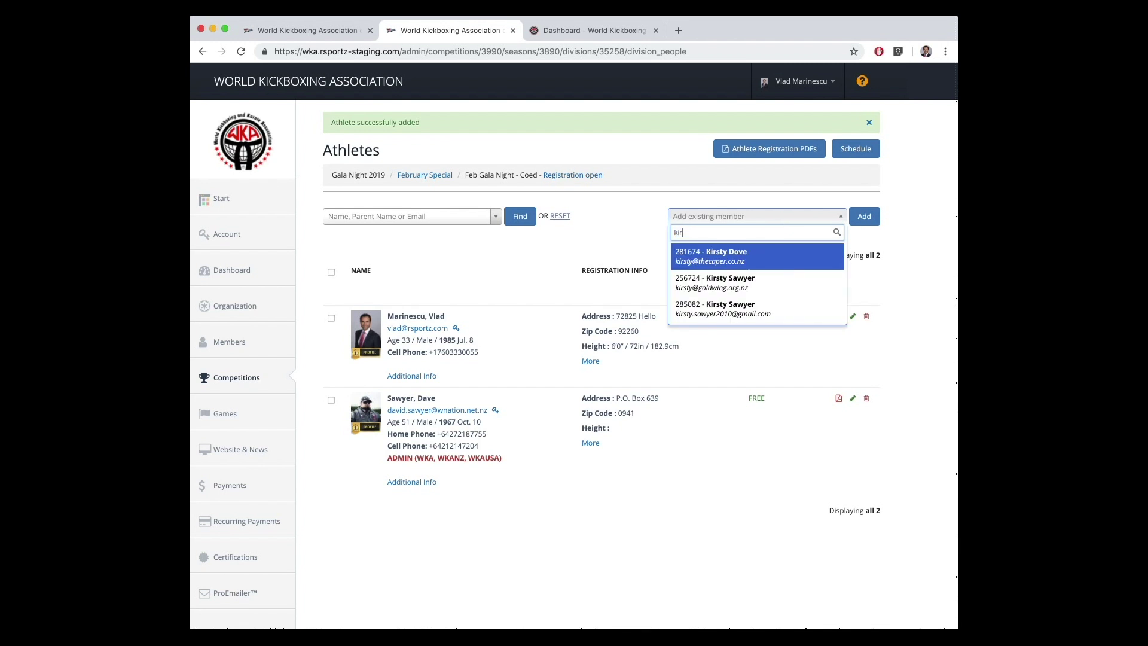
left_click(772, 251)
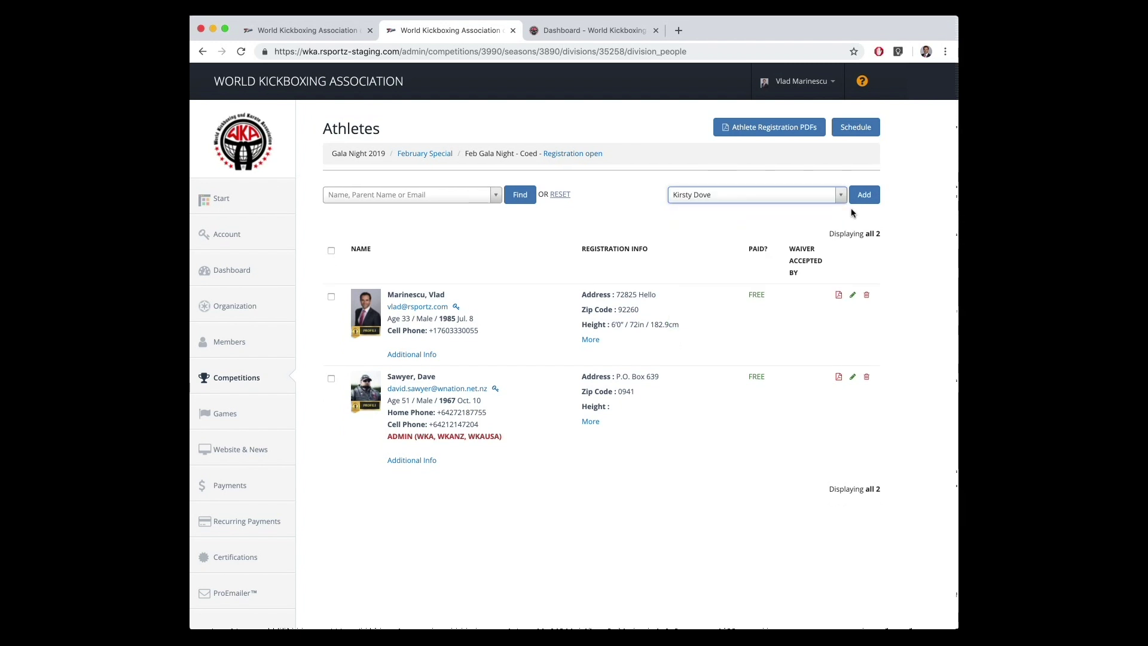
left_click(868, 195)
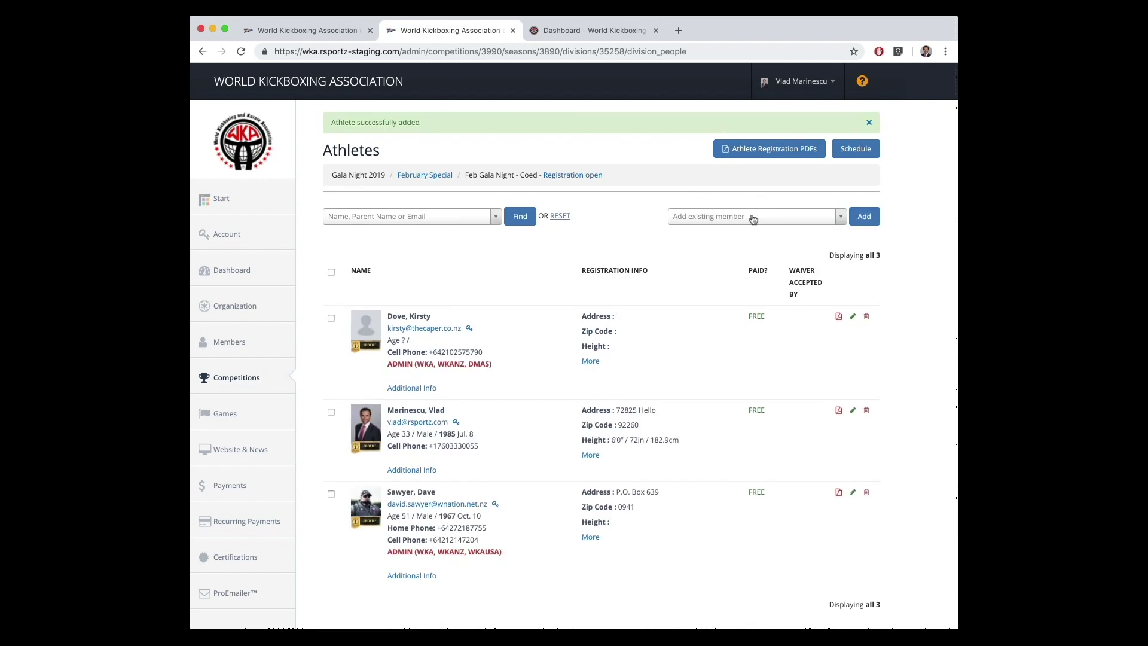
- Review the division's athletes list and open the association's Members list
scroll(440, 284, "down", 2)
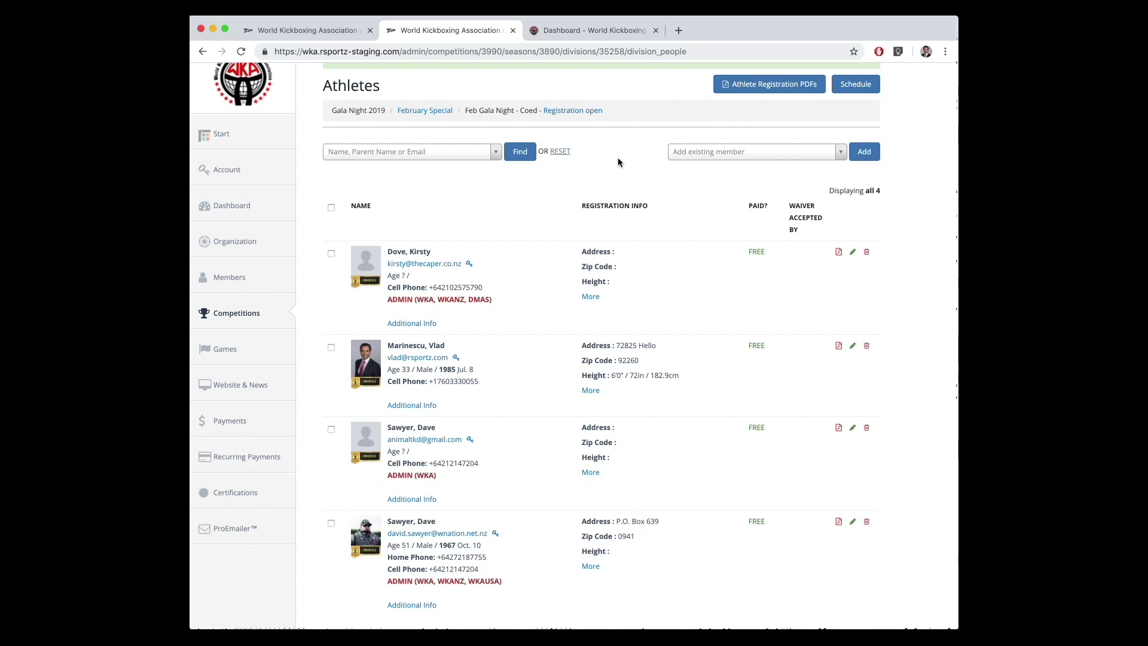
scroll(224, 335, "down", 1)
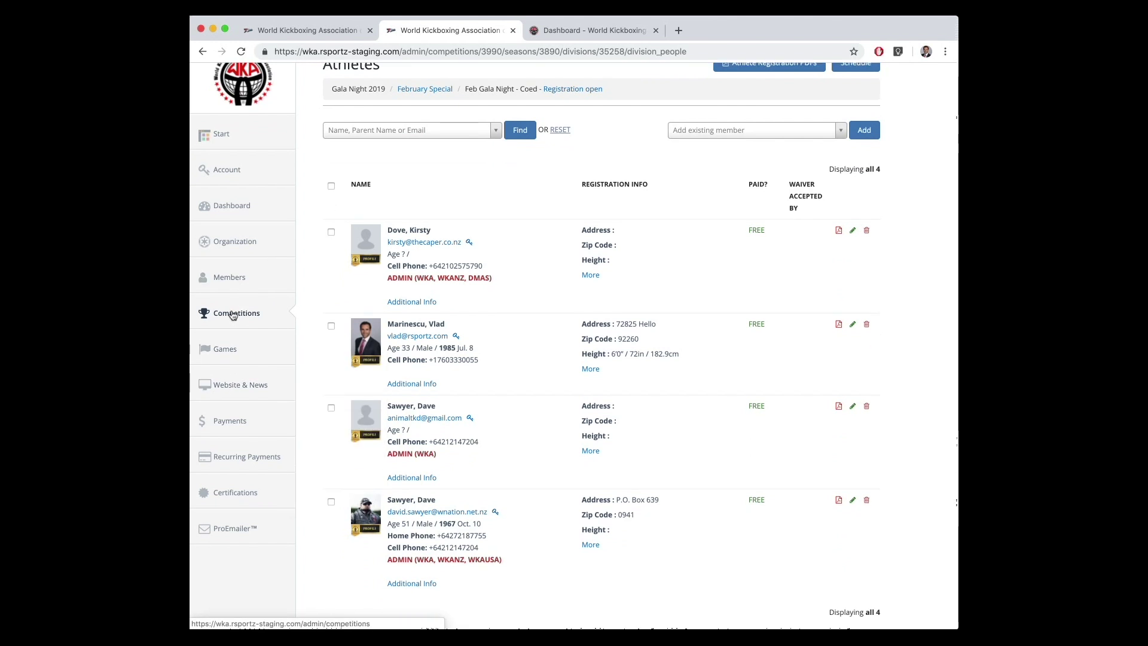
left_click(233, 281)
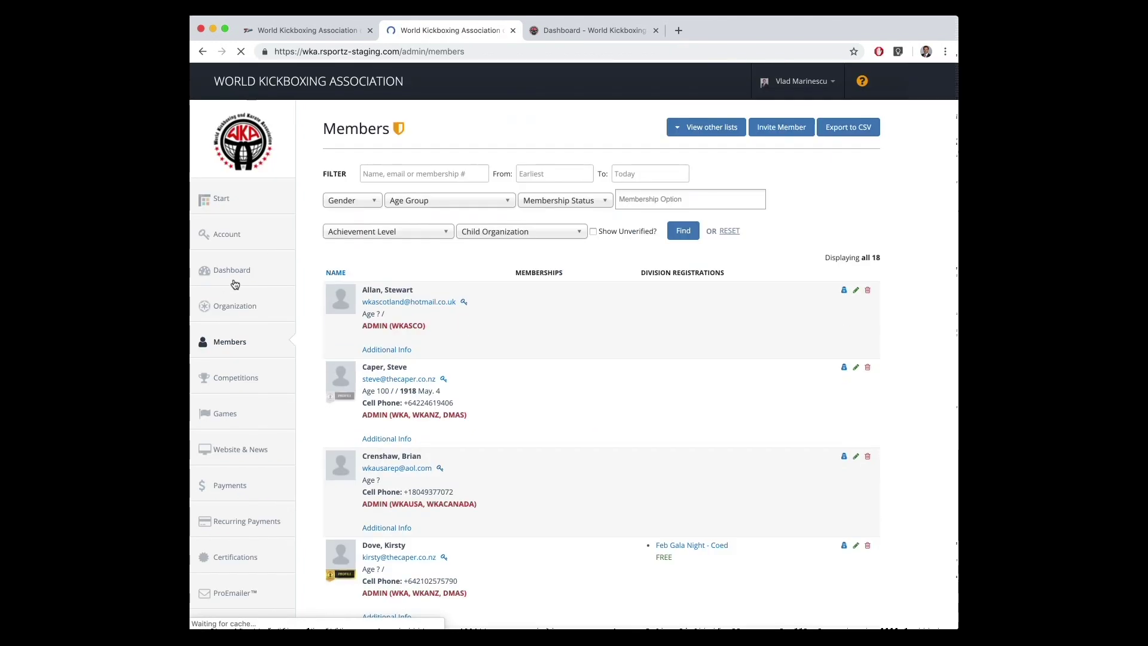
- Invite a member to the association with the Adult Membership (WKA) option, entering the member's e-mail address
left_click(781, 128)
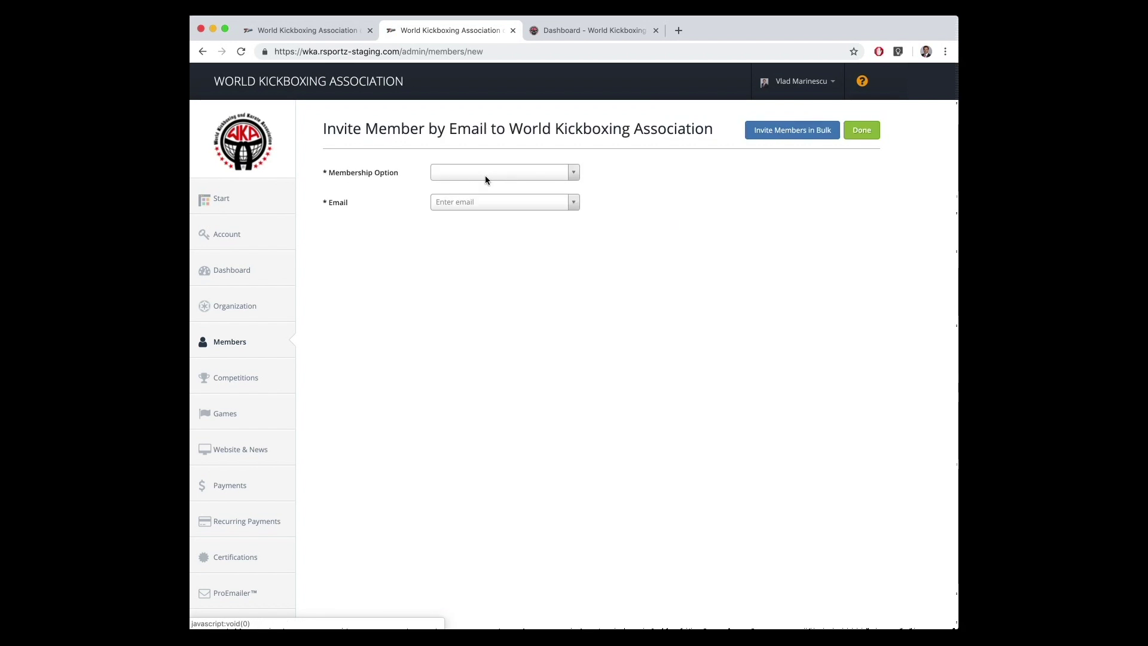
left_click(485, 173)
left_click(486, 210)
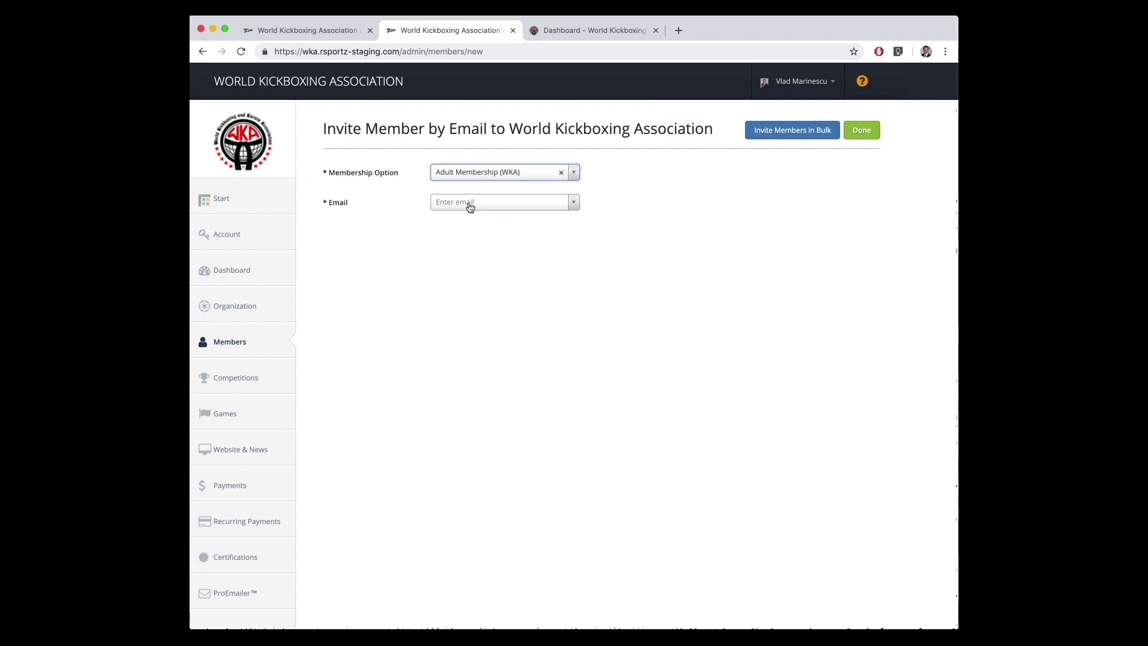
left_click(468, 202)
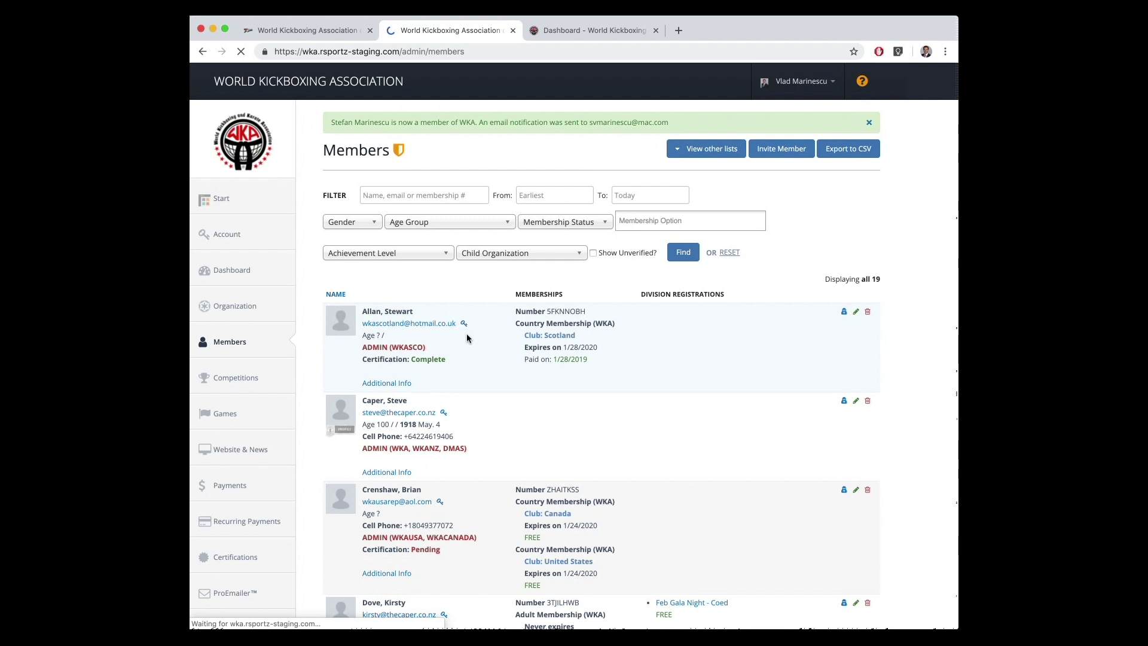
- Open the Feb Gala Night athletes list under February Special and add the newly invited member, found by first name
left_click(236, 381)
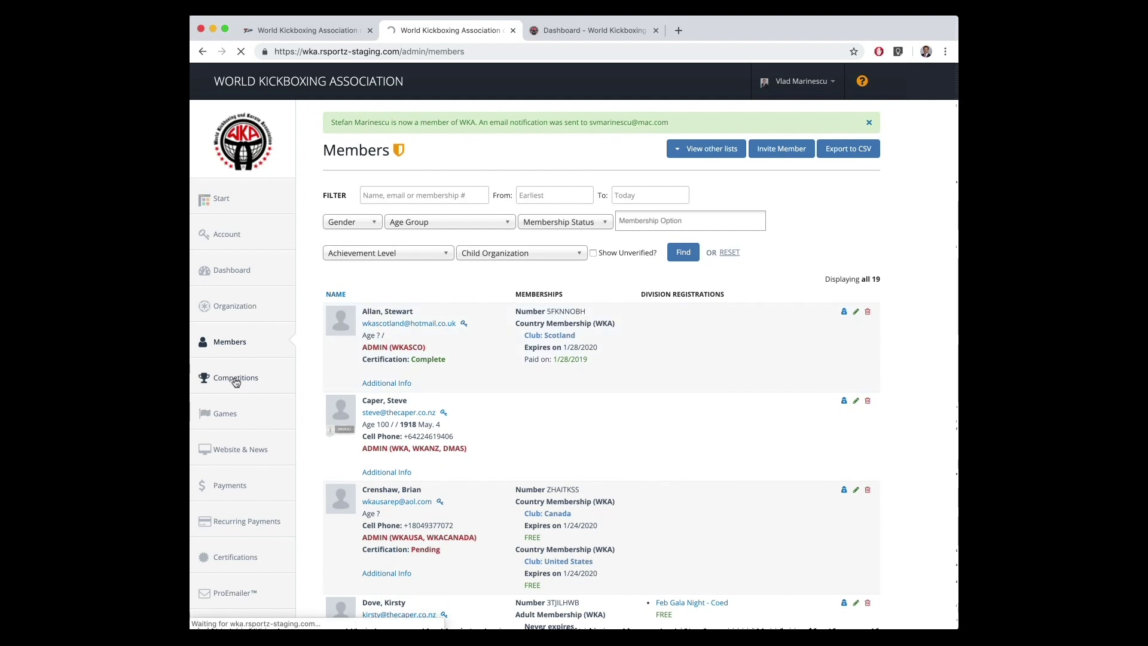
left_click(389, 319)
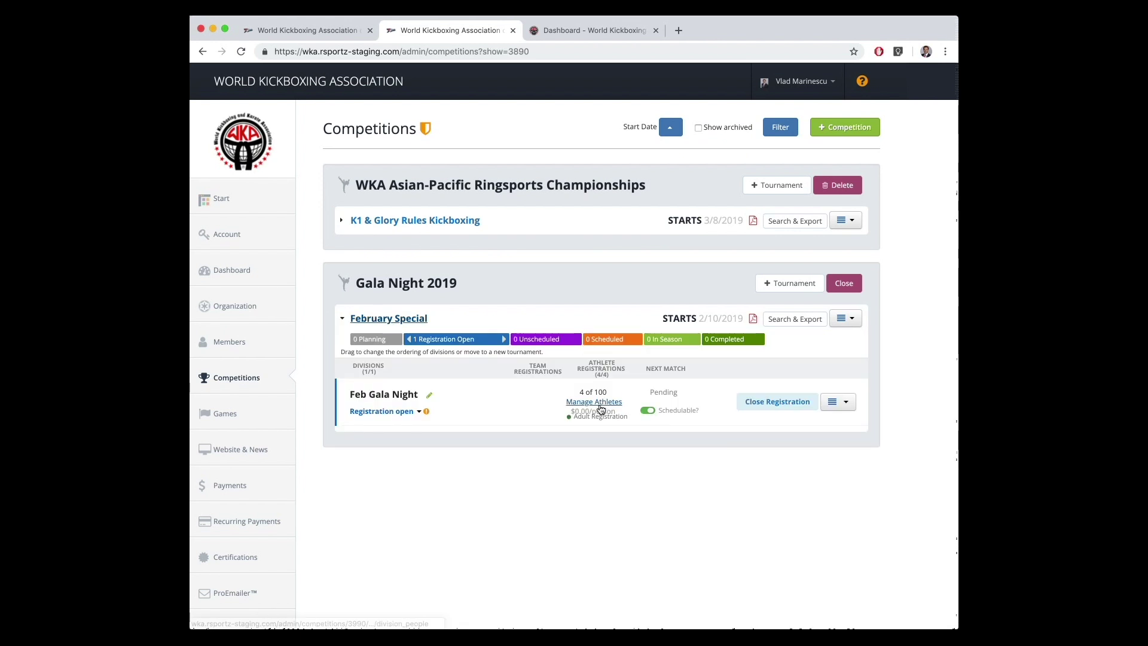
left_click(598, 404)
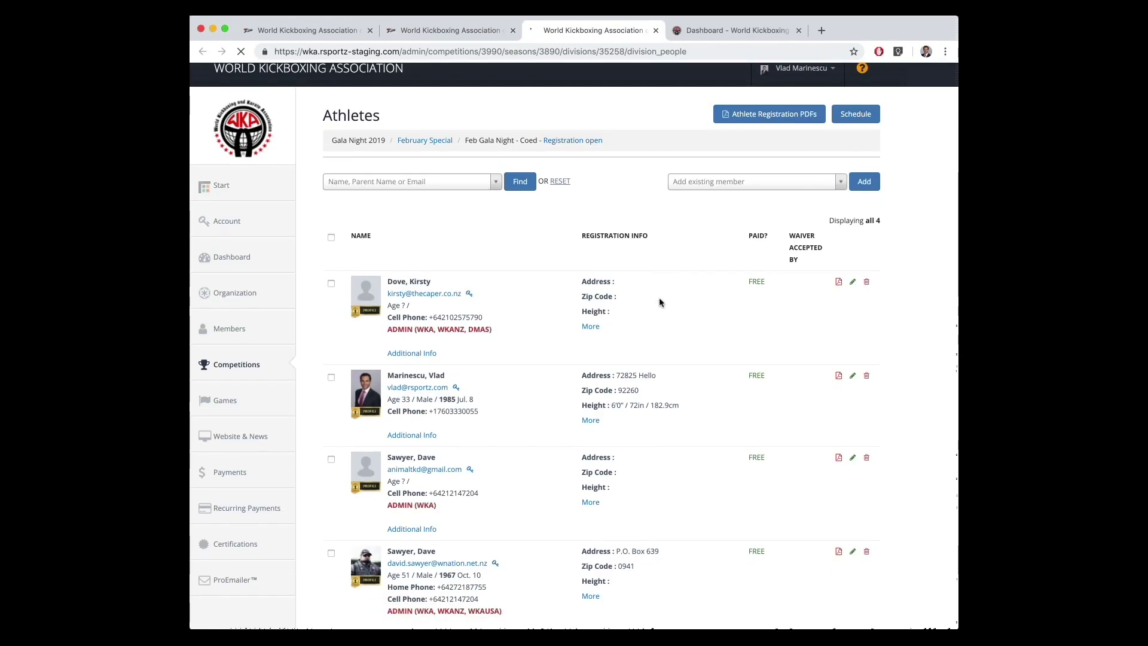
left_click(795, 194)
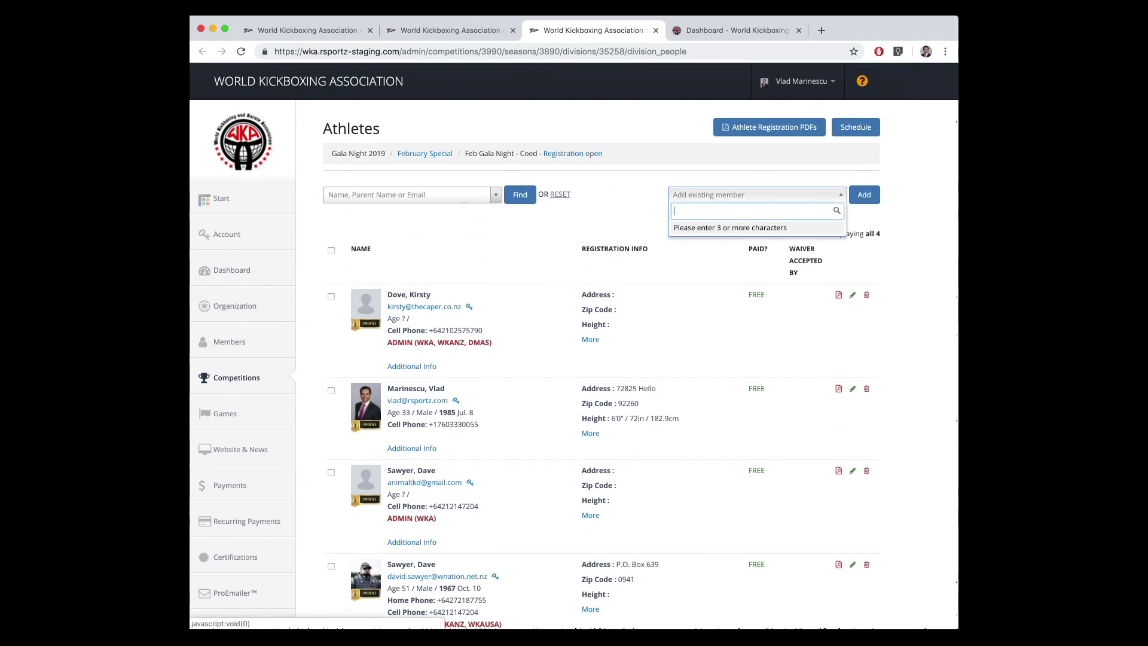
type("stefan")
key("Return")
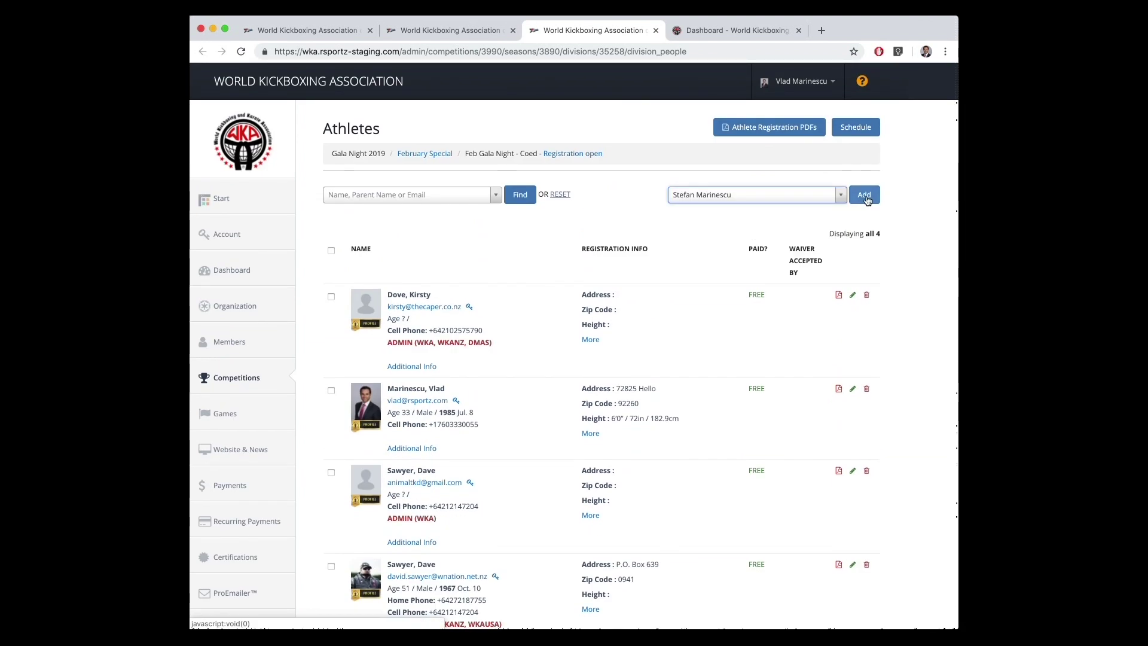
left_click(867, 200)
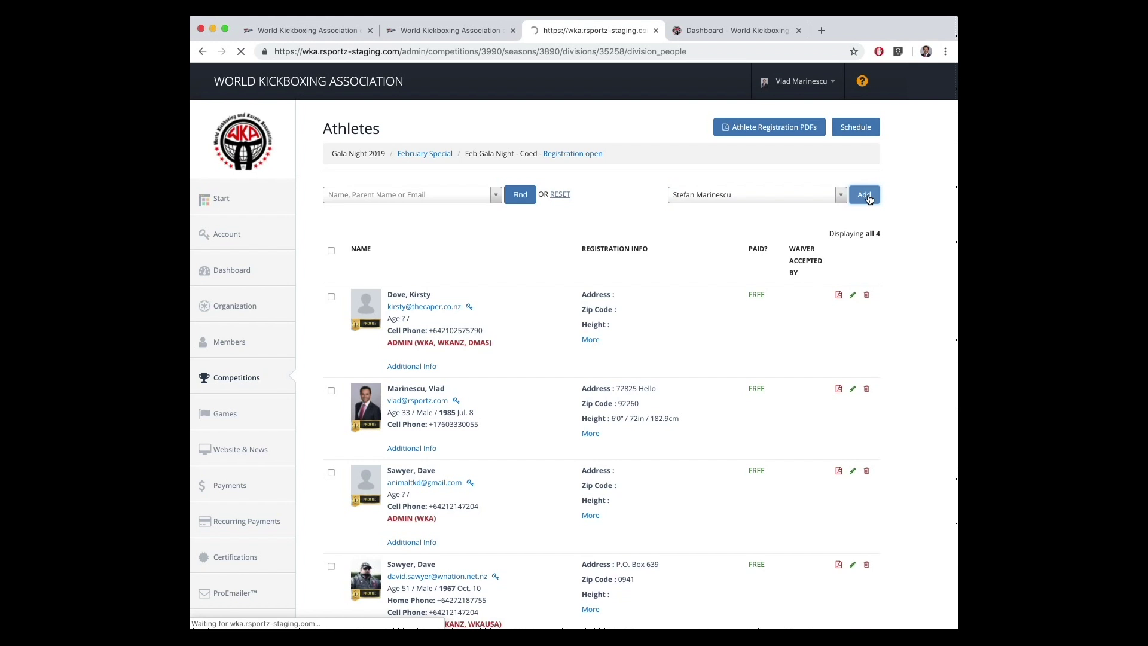
scroll(605, 298, "down", 5)
scroll(604, 297, "up", 5)
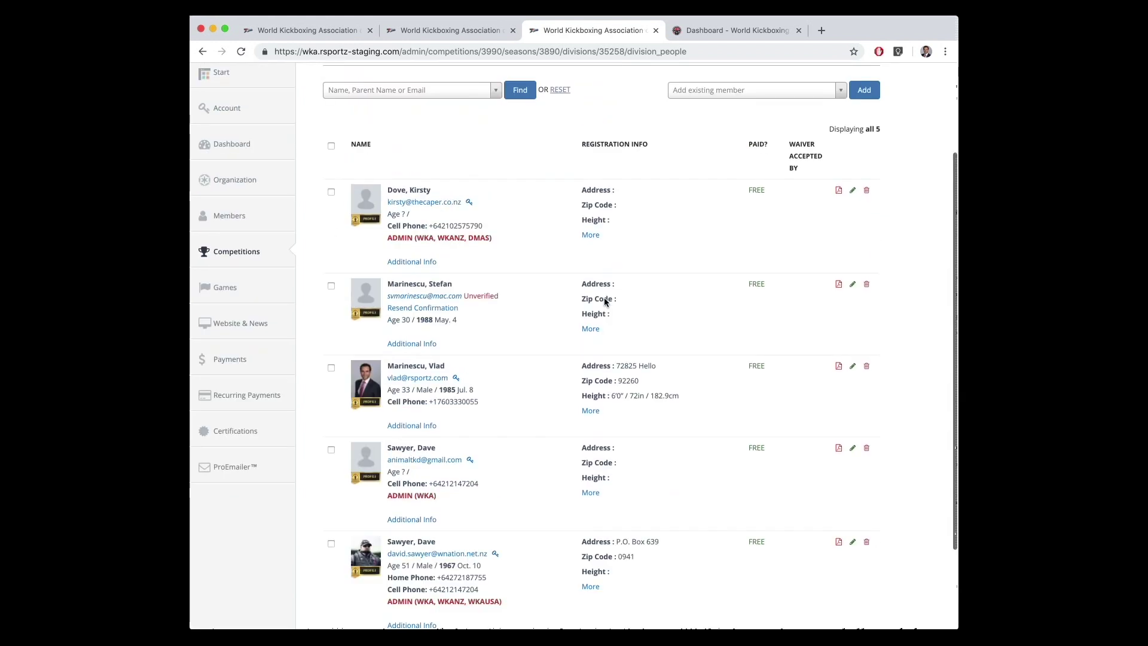
- Return to the competitions overview and close registration for the Feb Gala Night division
key("super+bracketleft")
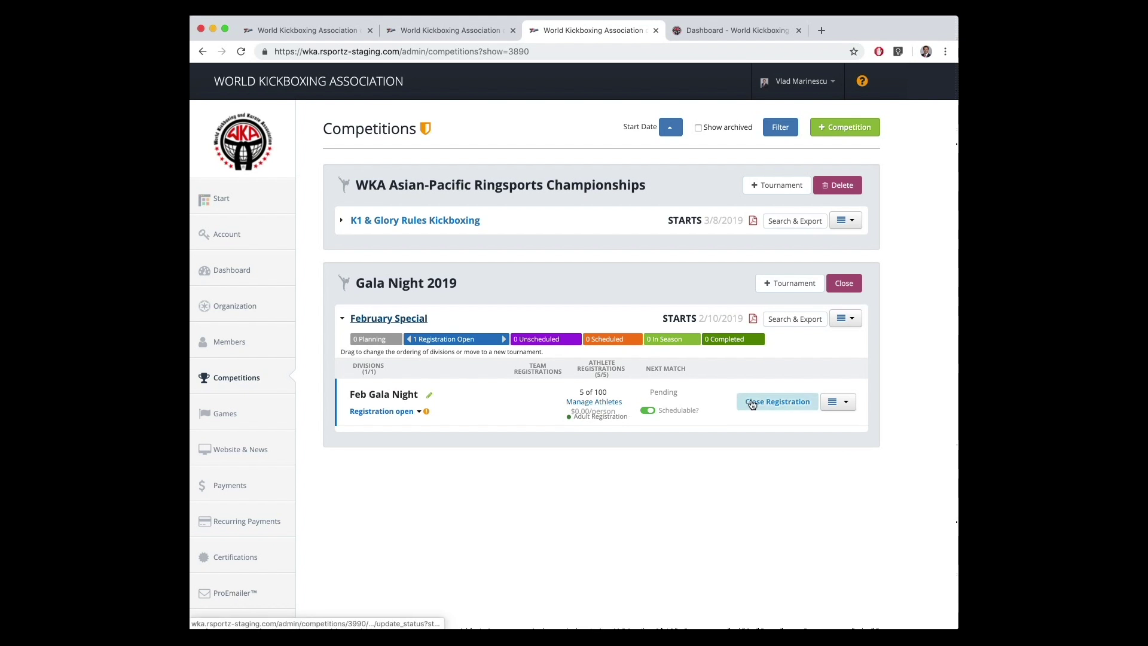
left_click(764, 401)
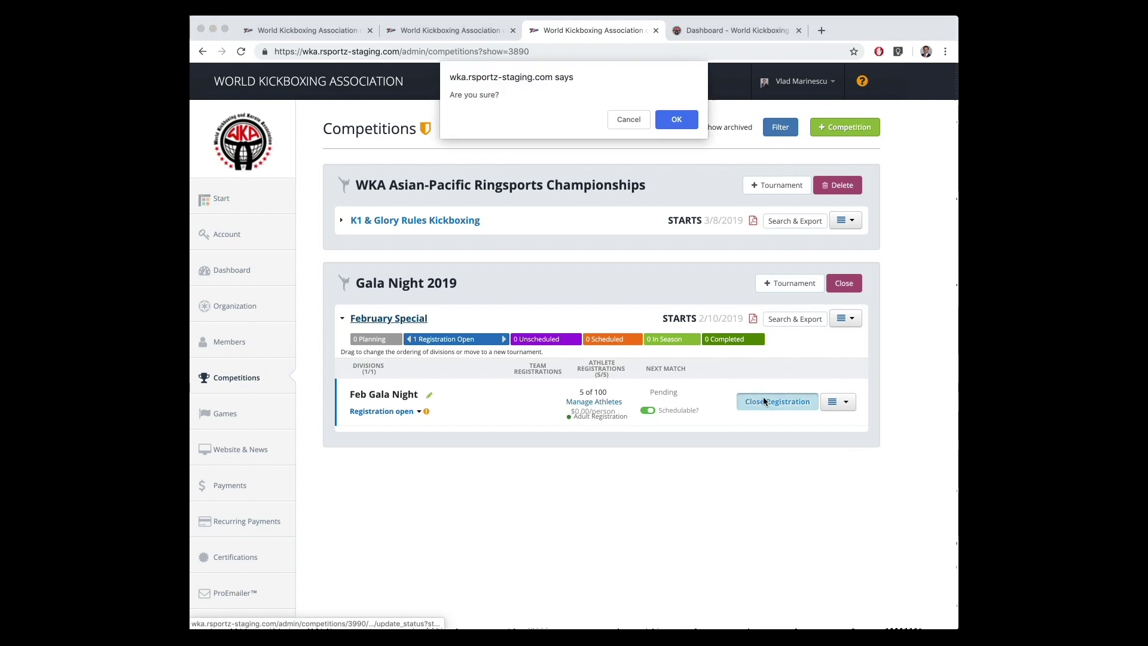
left_click(676, 115)
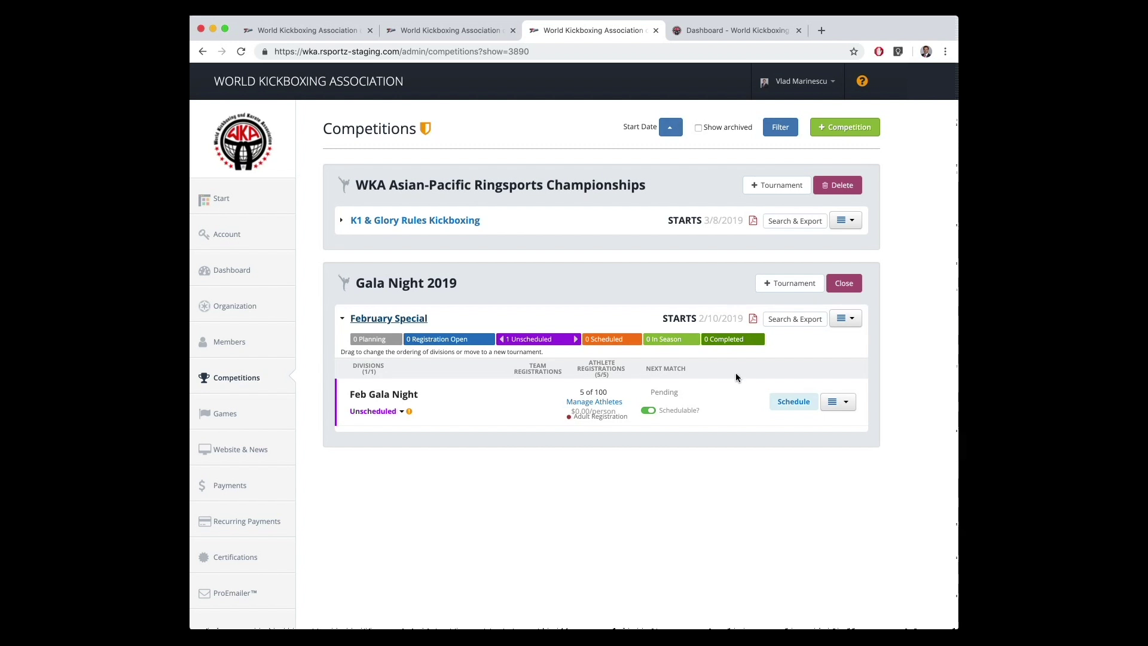
- Schedule the Feb Gala Night division using the Manual schedule type and go to its games page
left_click(795, 407)
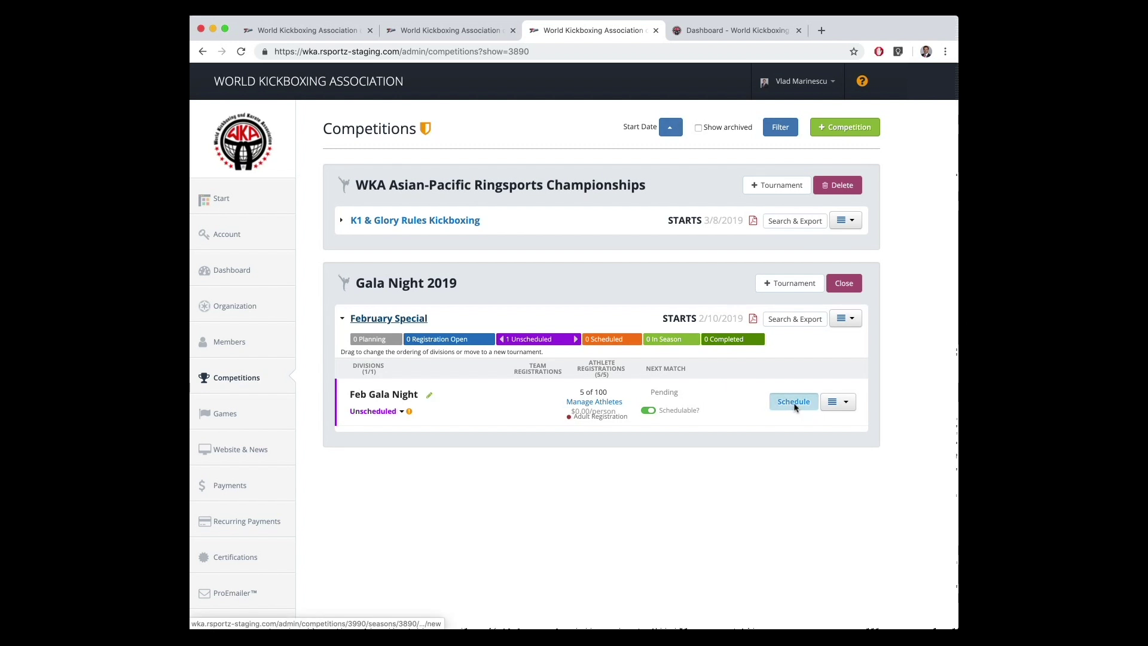
left_click(677, 121)
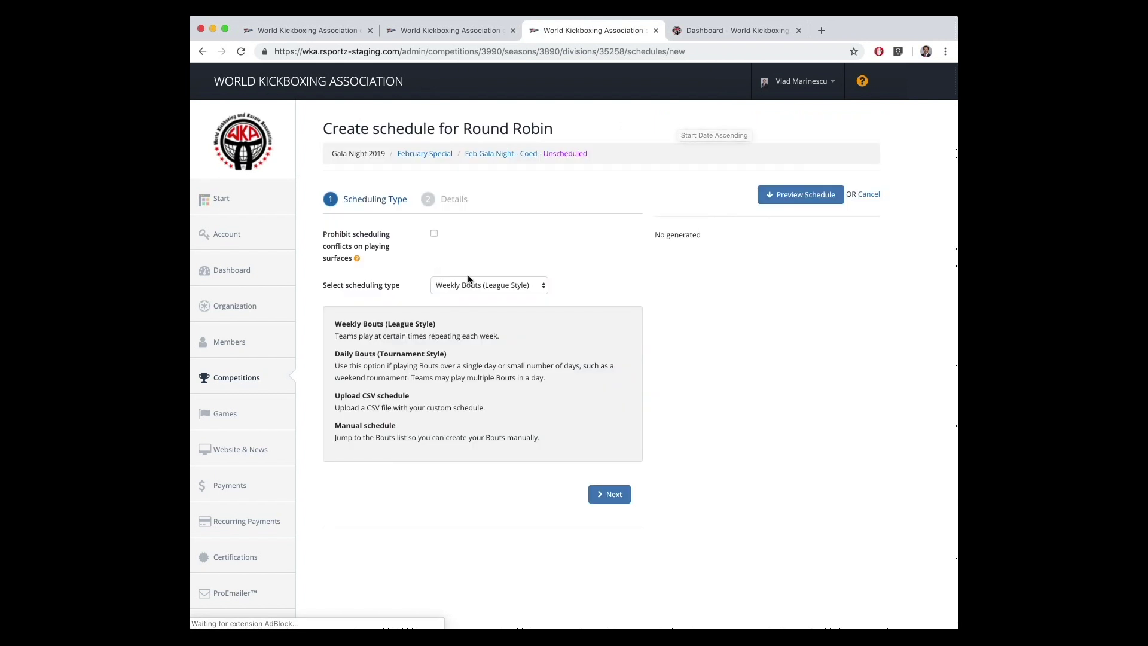
left_click(469, 288)
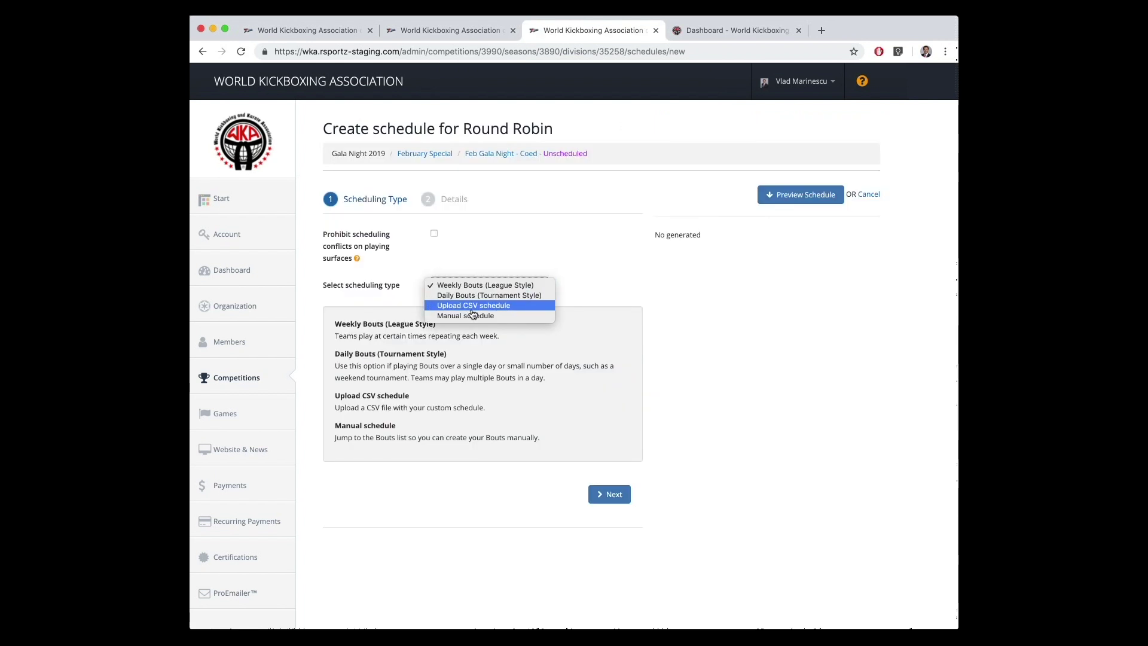
left_click(473, 317)
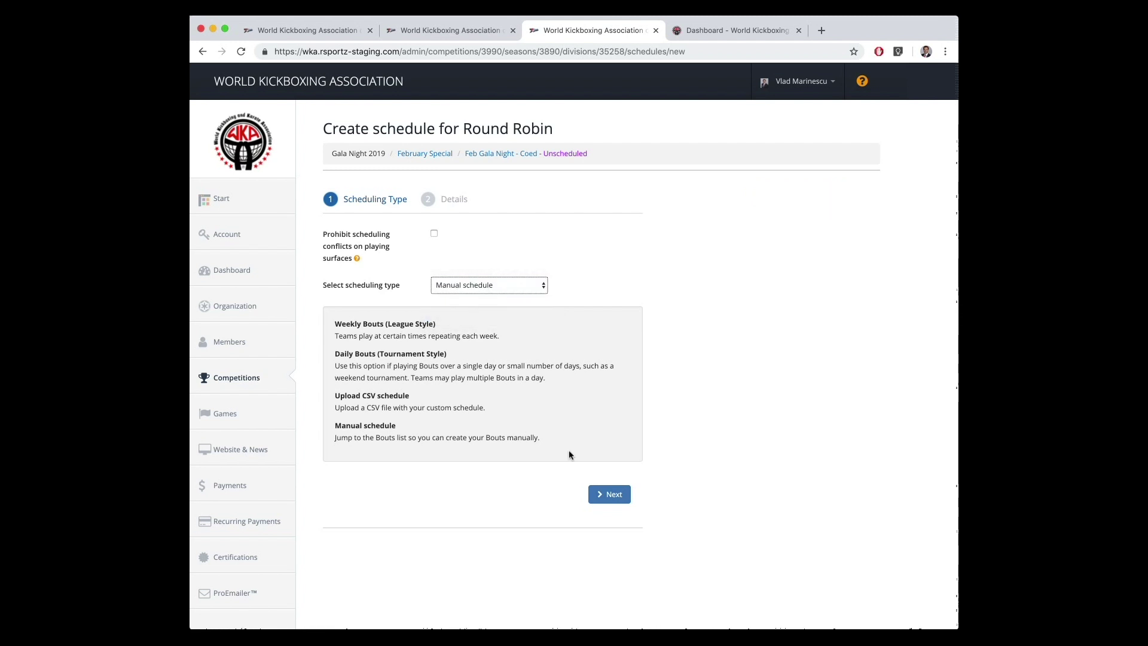
left_click(612, 495)
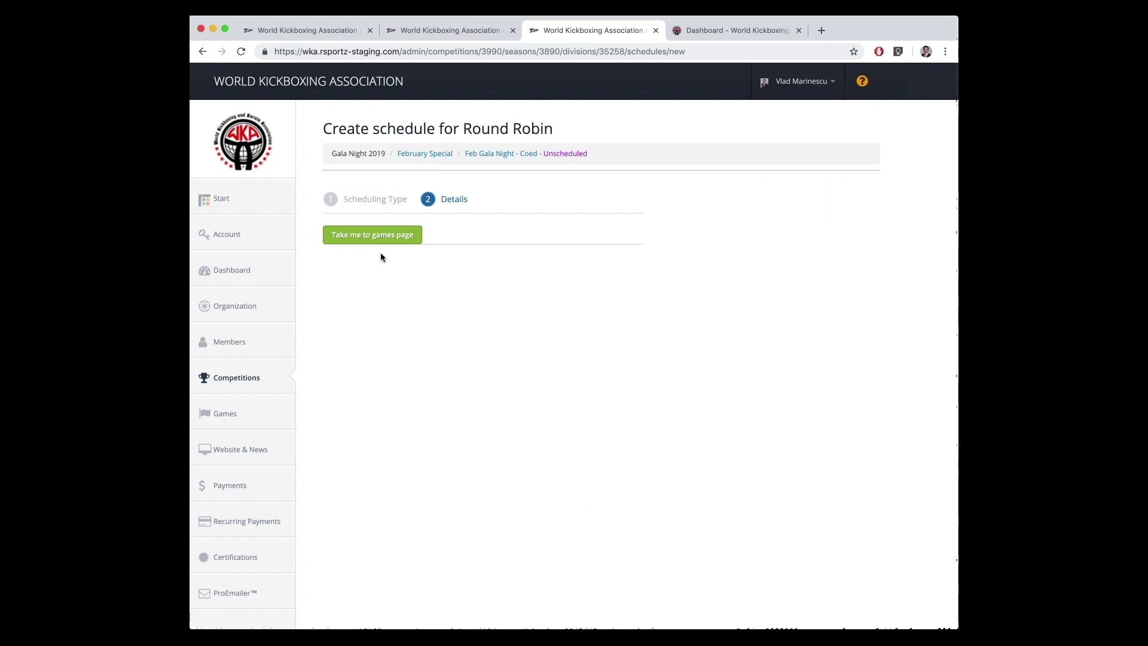
left_click(393, 240)
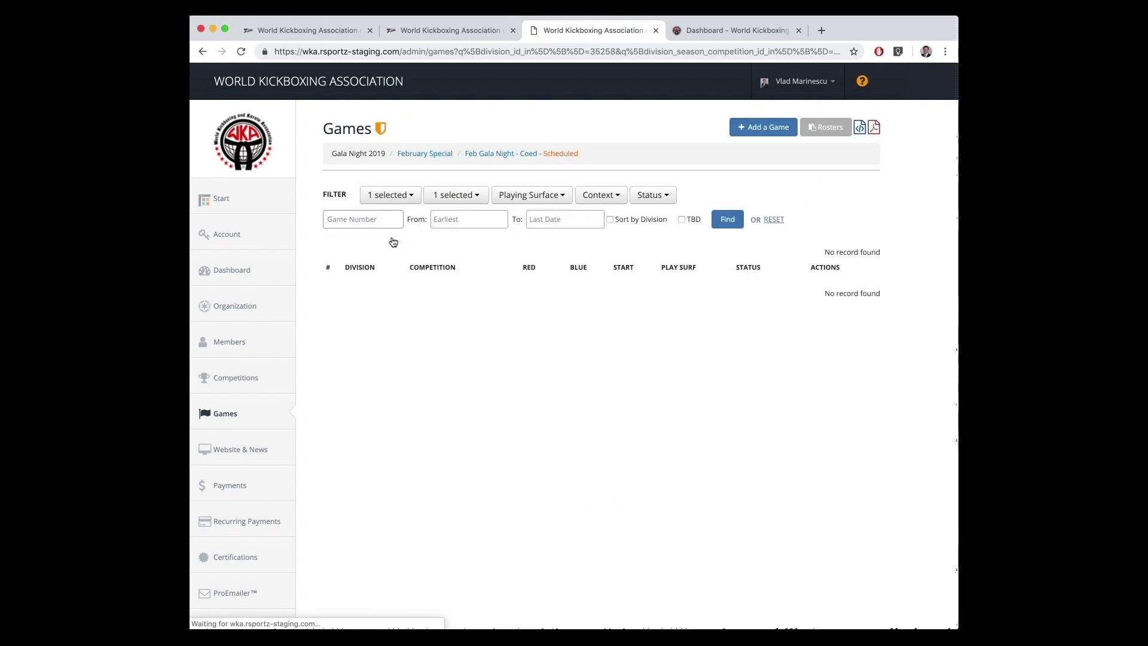
- Start a new game for the division, named "World Title -81kg" with the box title "WORLD EVENT"
left_click(758, 128)
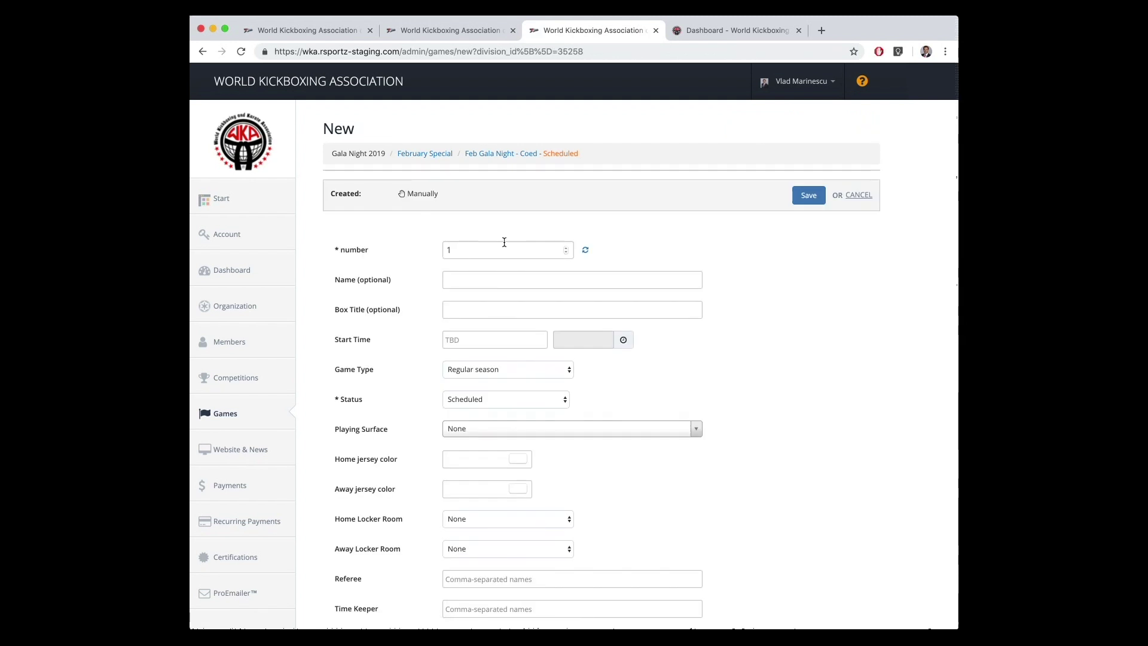
left_click(473, 281)
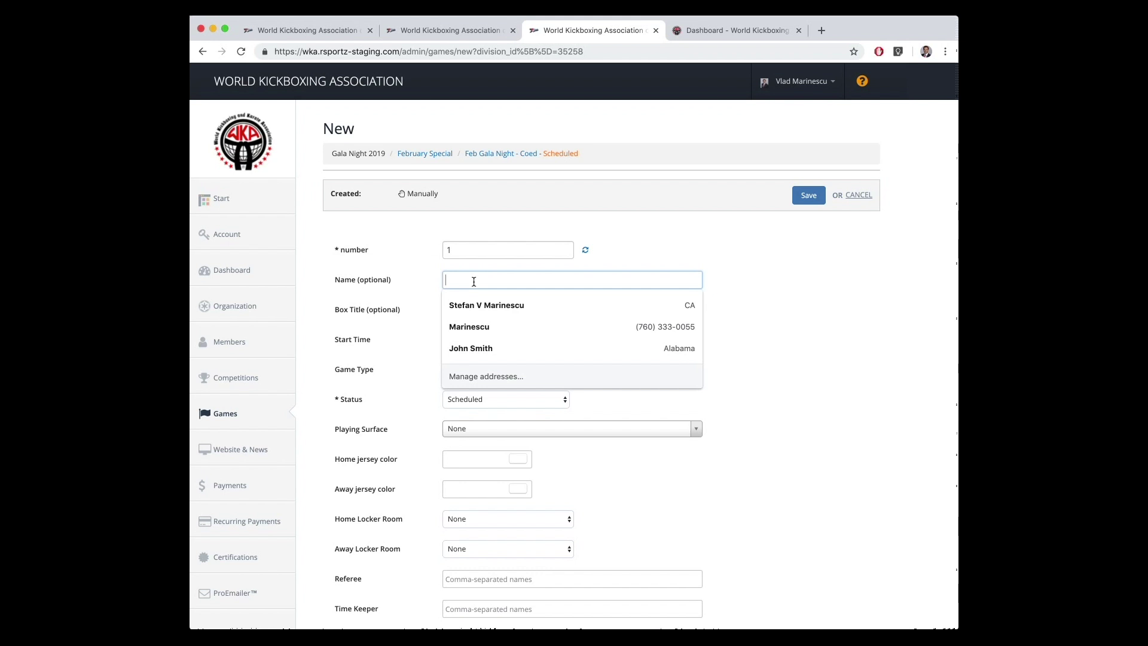
type("World Title -81kg")
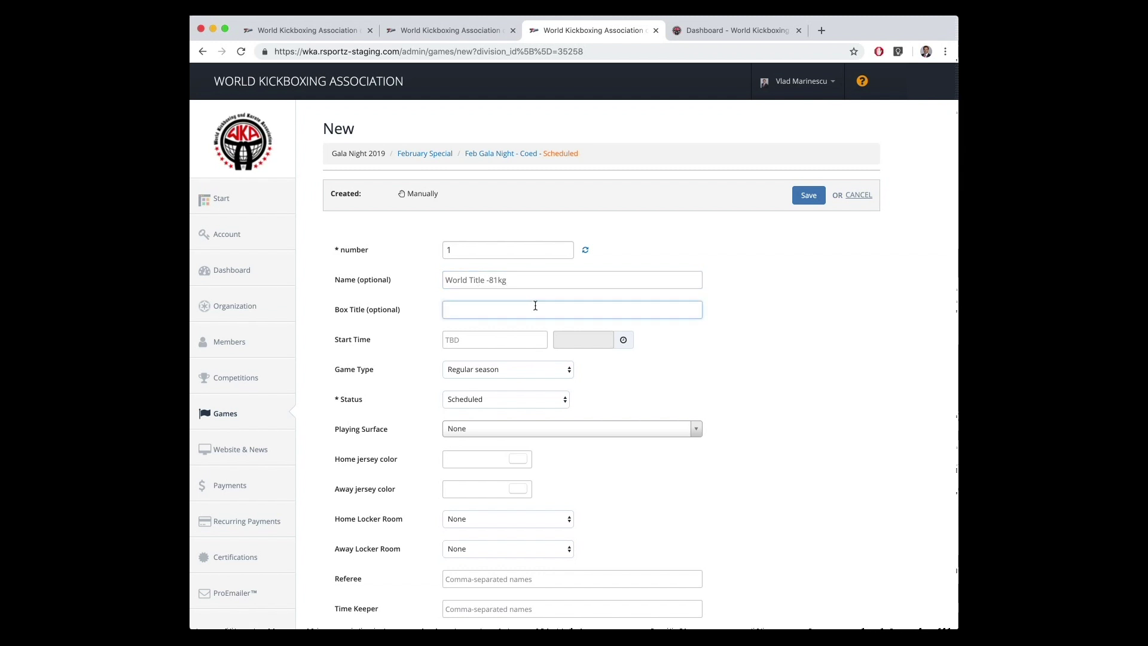
type("WORLD EVENT")
- Assign one athlete to the Red Team and another to the Blue Team for game 1, and save the game
scroll(445, 200, "down", 5)
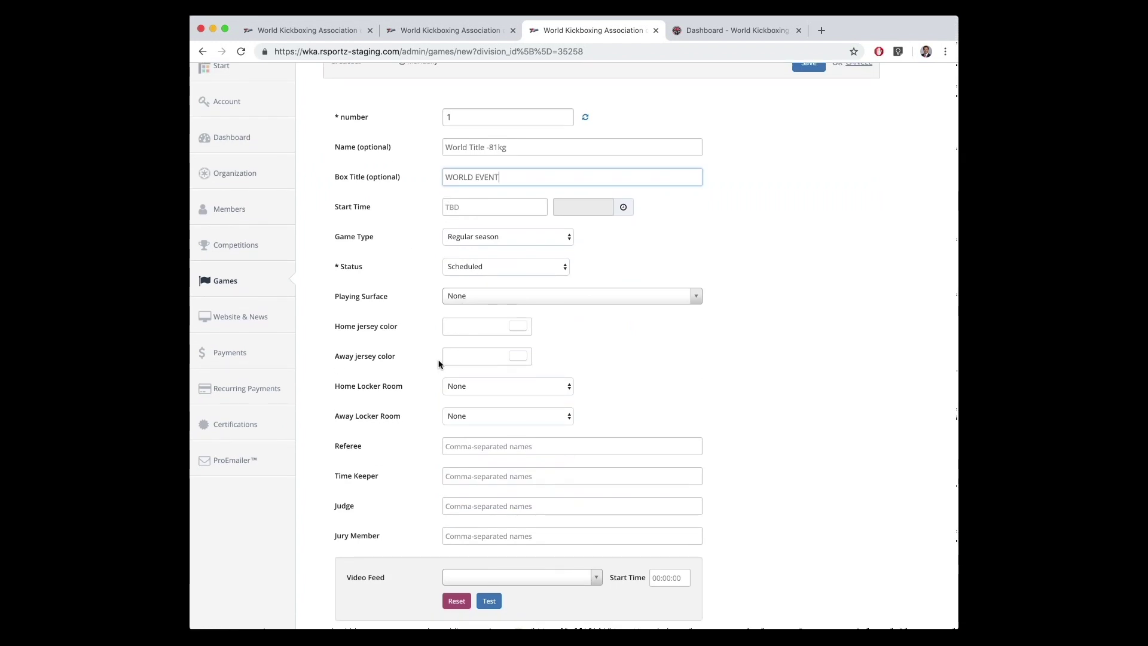
scroll(441, 364, "down", 14)
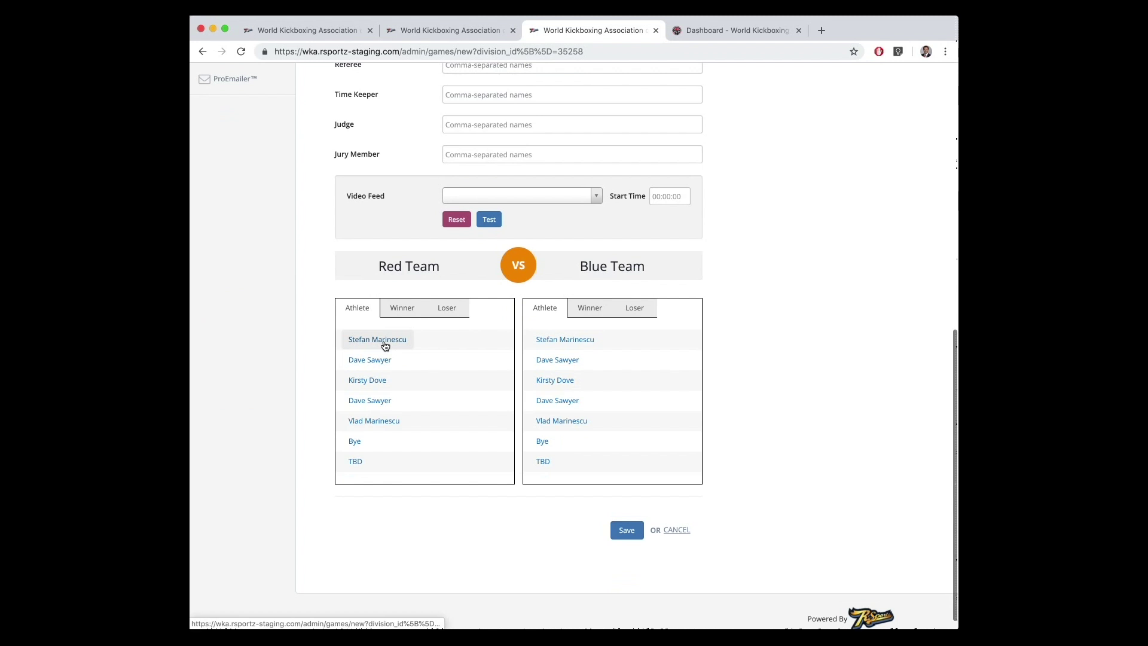
left_click(383, 340)
left_click(384, 421)
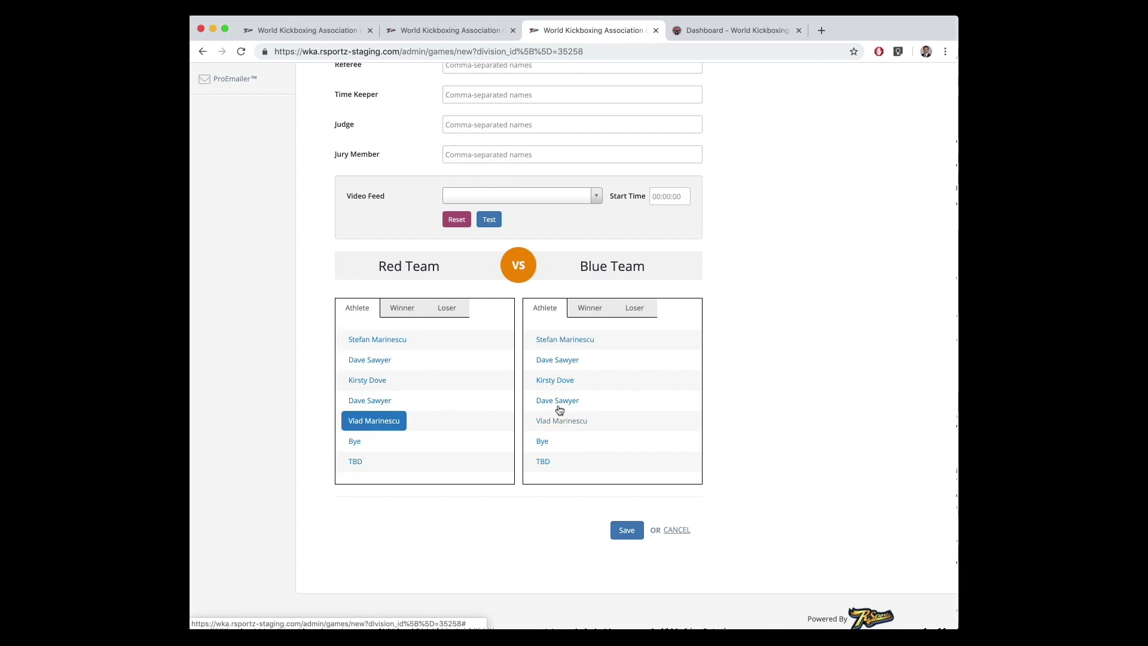
left_click(568, 402)
scroll(604, 437, "down", 1)
left_click(634, 530)
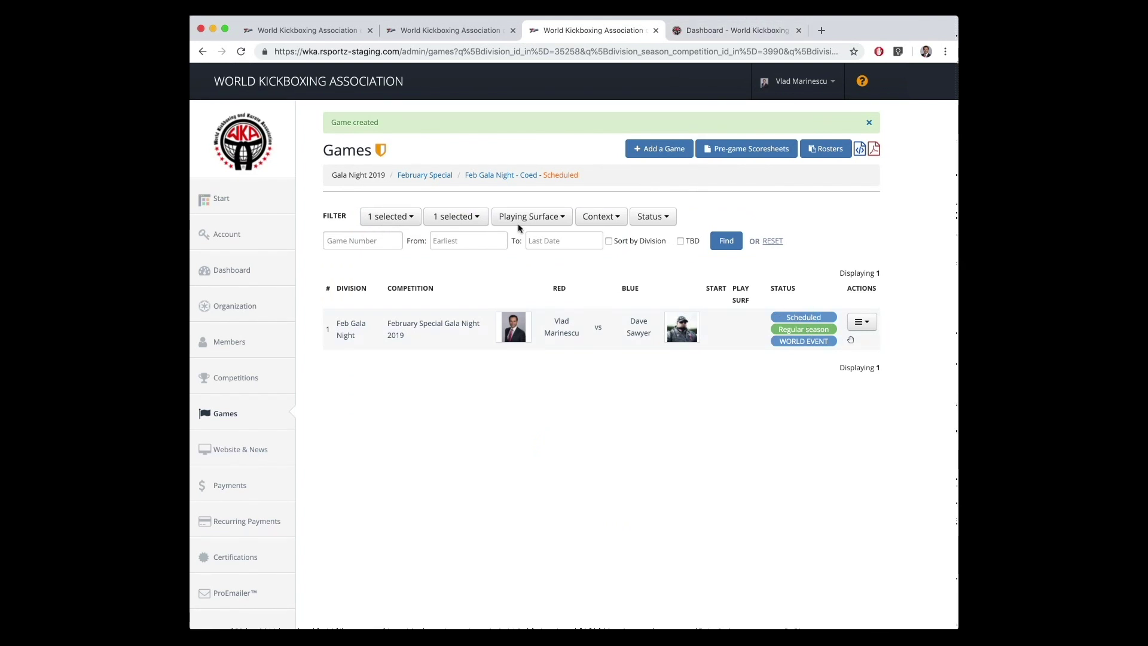
- Add game 2 without a name, pick a different athlete each for the Red Team and Blue Team, and save it
left_click(671, 149)
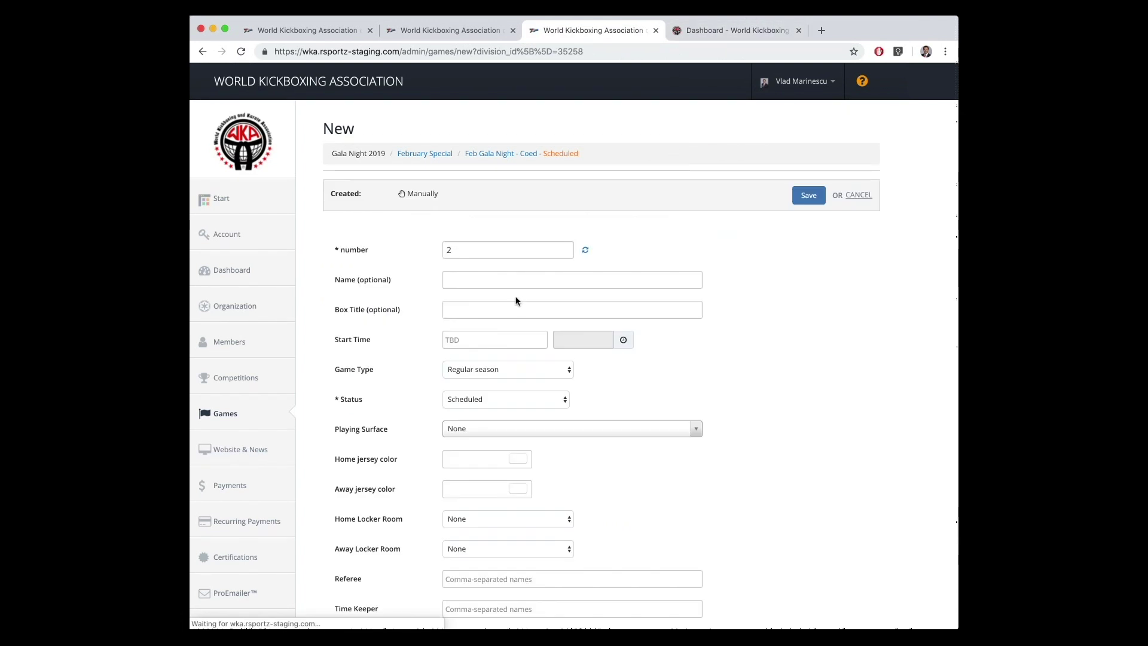
scroll(514, 300, "down", 10)
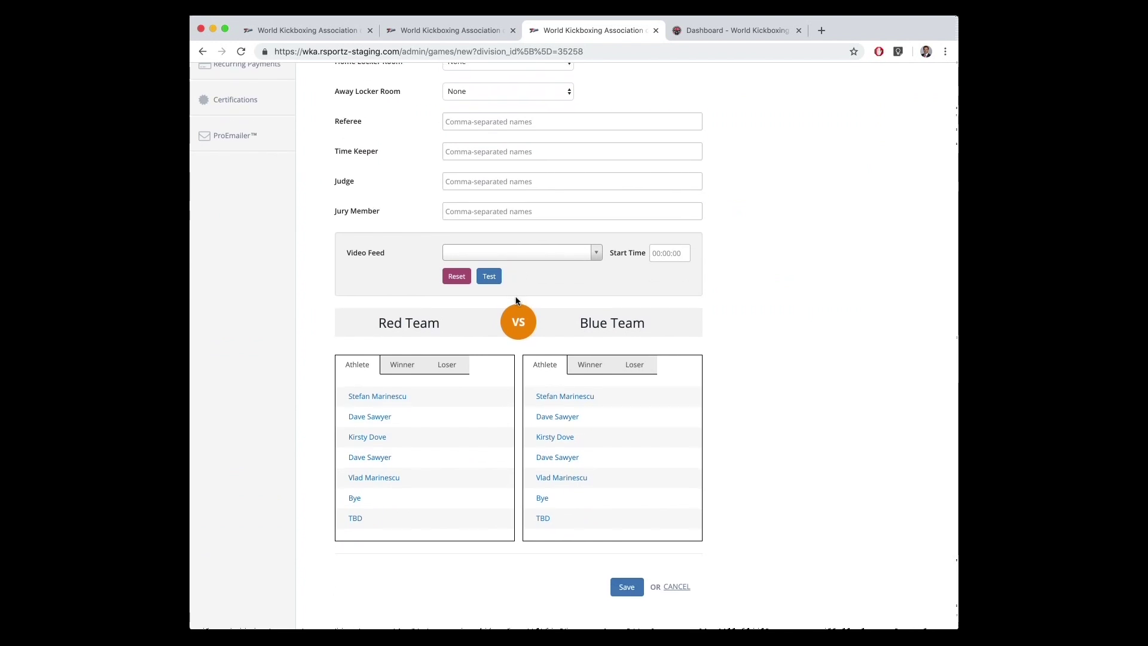
scroll(385, 367, "down", 1)
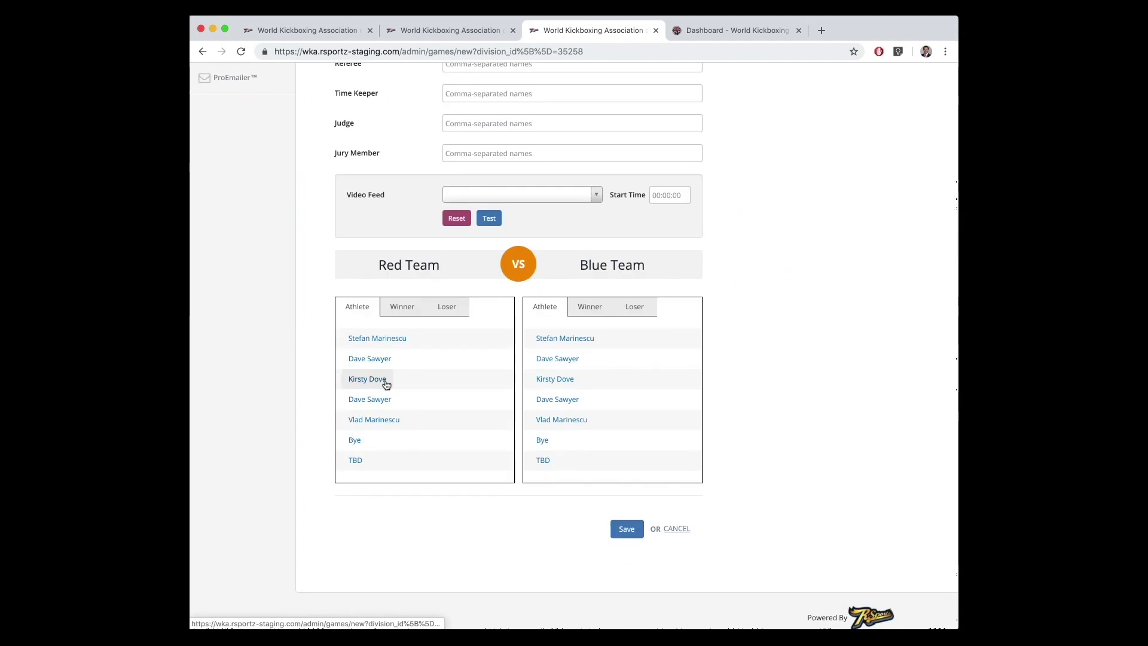
left_click(367, 379)
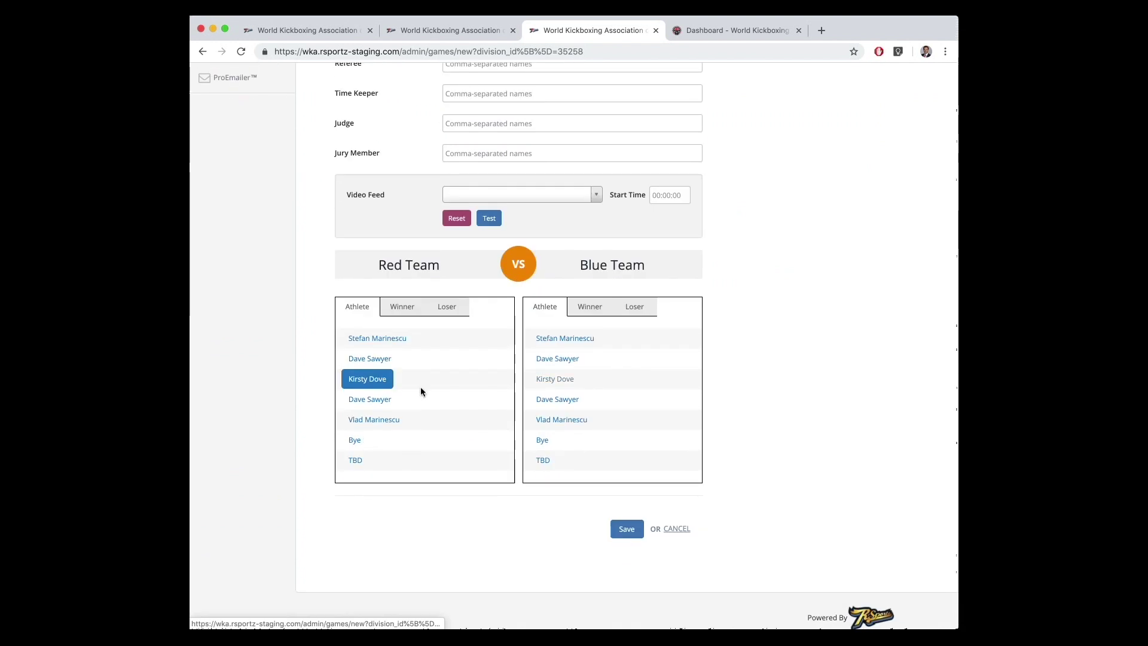
left_click(572, 339)
left_click(625, 529)
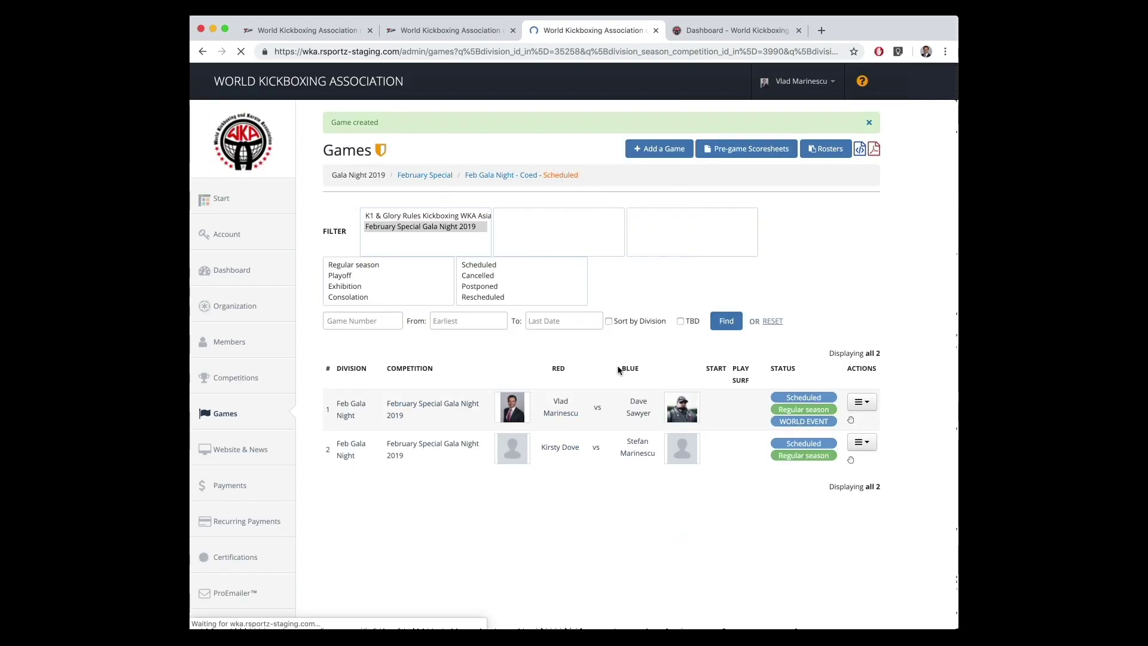
- Add game 3 pairing two of the division's athletes, and refresh the competitions overview with February Special expanded
left_click(671, 149)
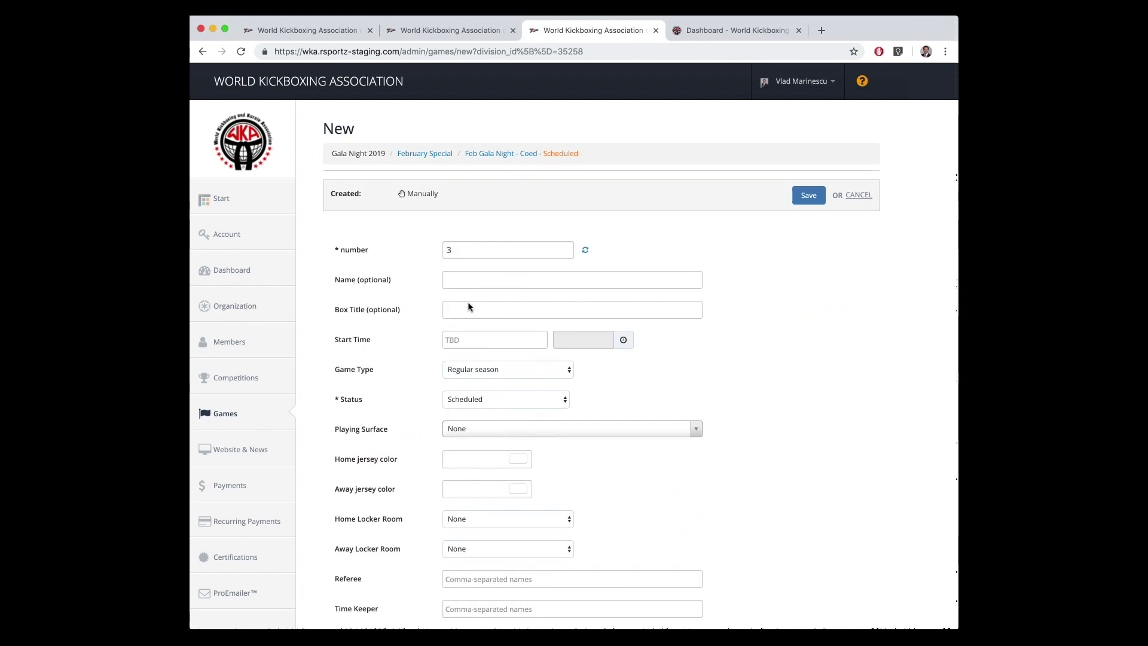
scroll(469, 306, "down", 7)
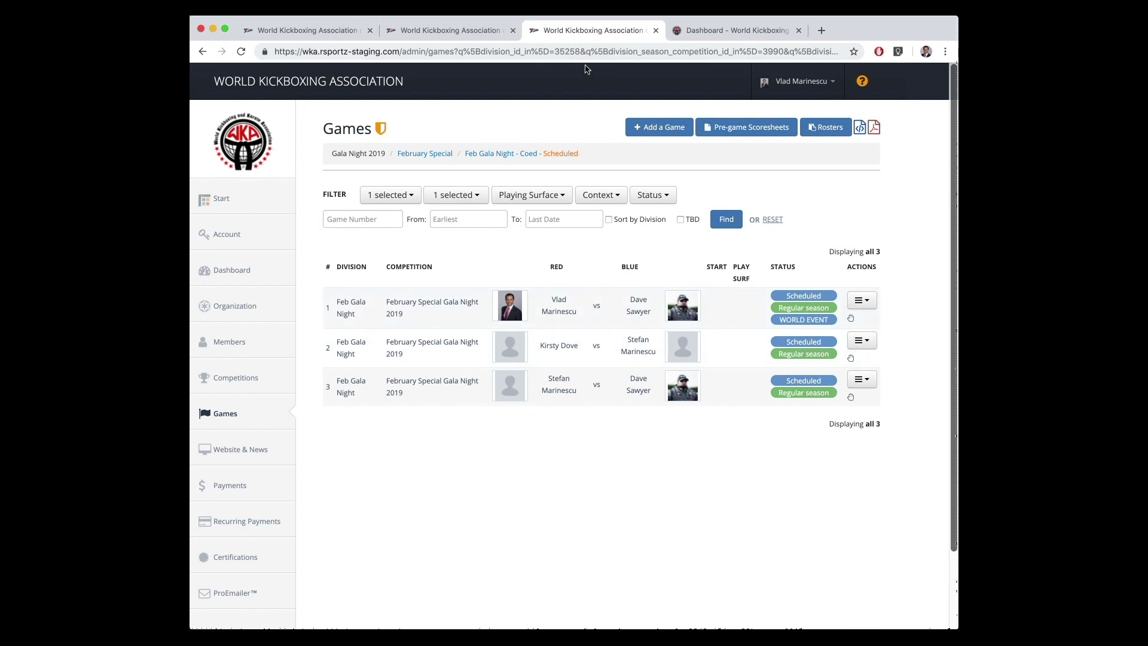
left_click(464, 30)
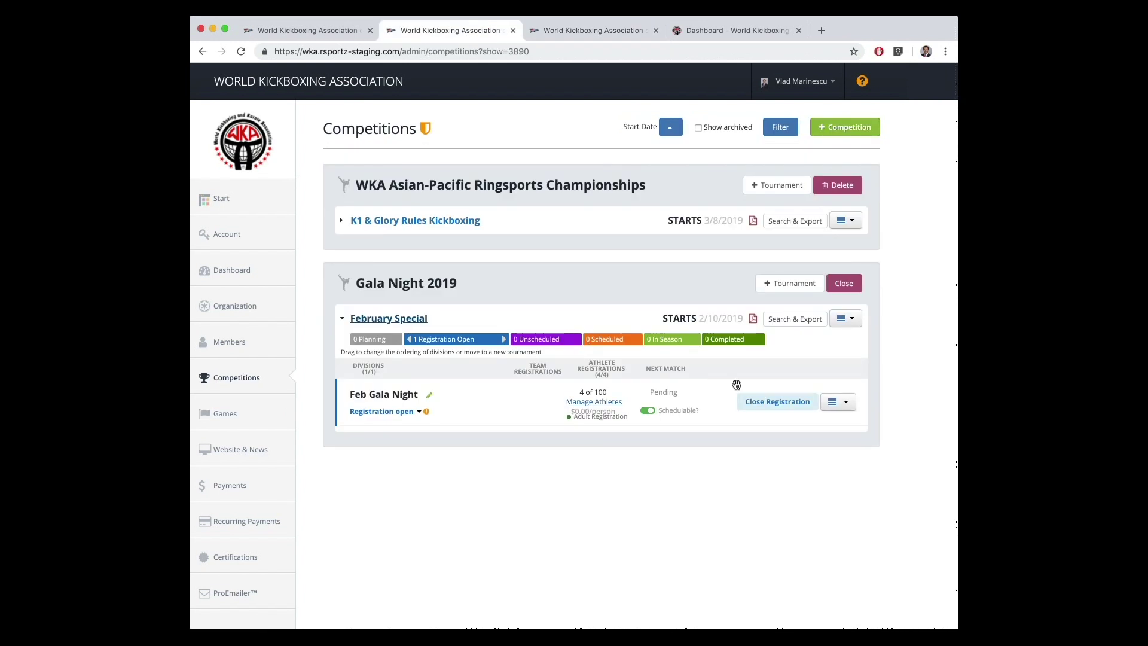
key("super+r")
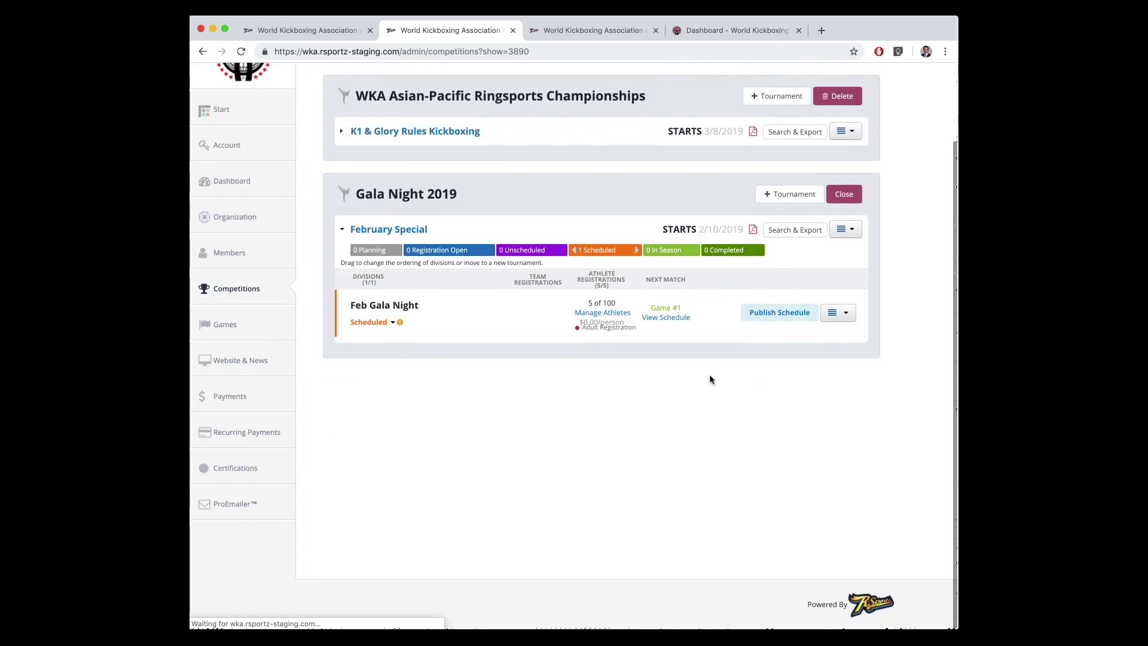
- Publish the Feb Gala Night division's schedule, confirm the publication, and open the division's public overview page
left_click(780, 314)
left_click(668, 122)
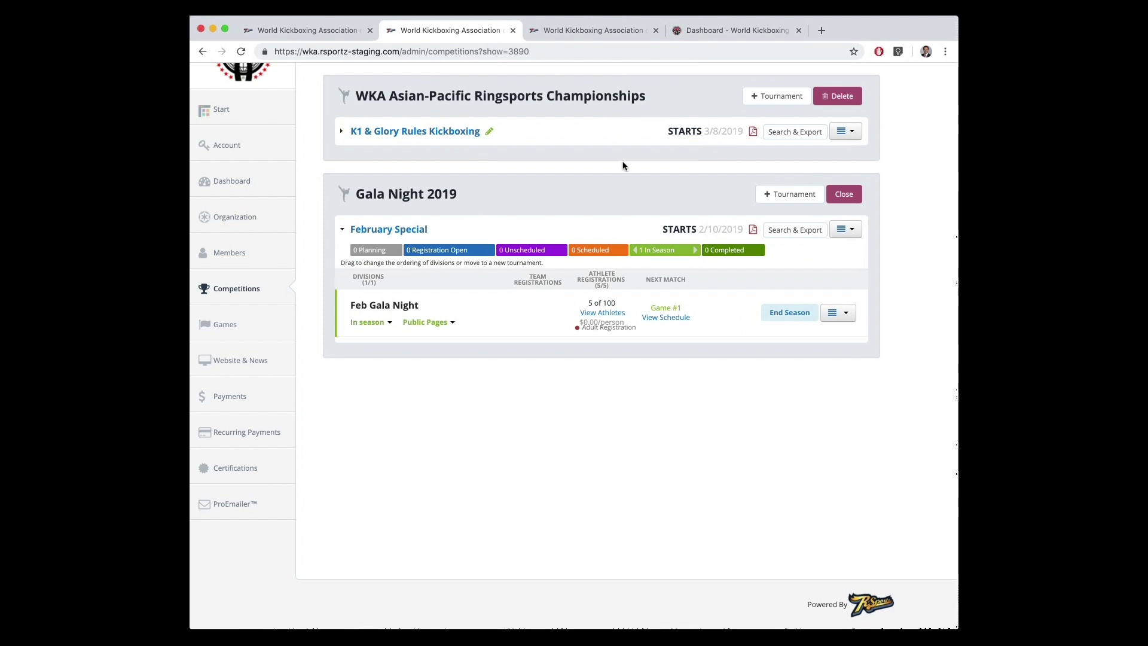
left_click(442, 324)
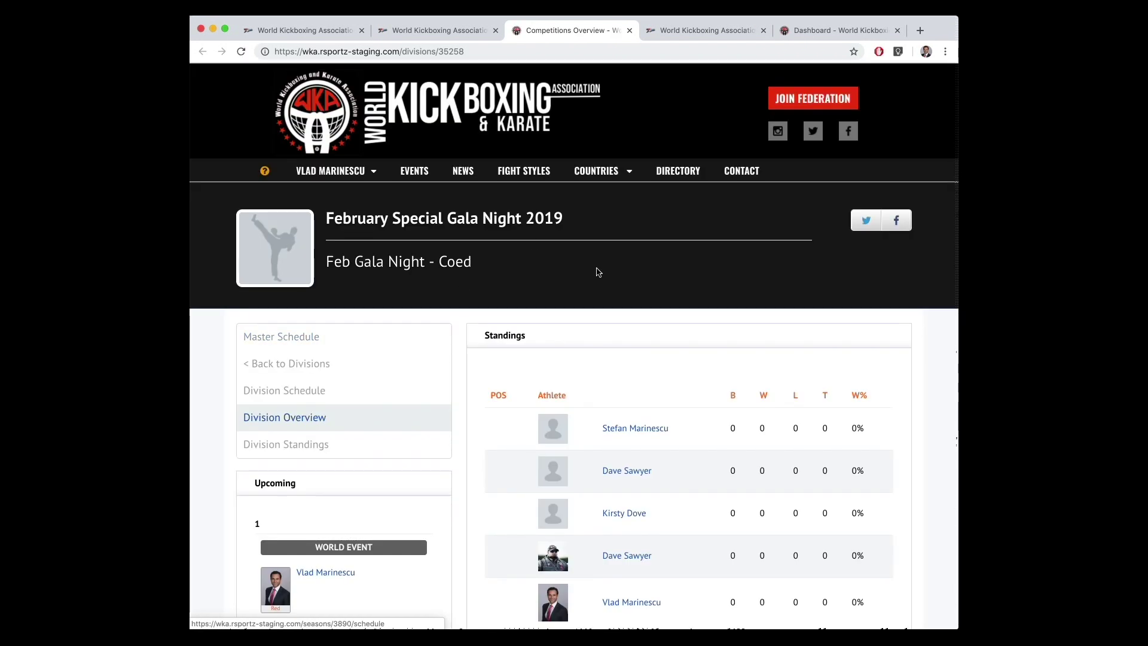
- View the division's public schedule and examine the WORLD EVENT title and the Full Schedule list of bouts
scroll(601, 272, "down", 3)
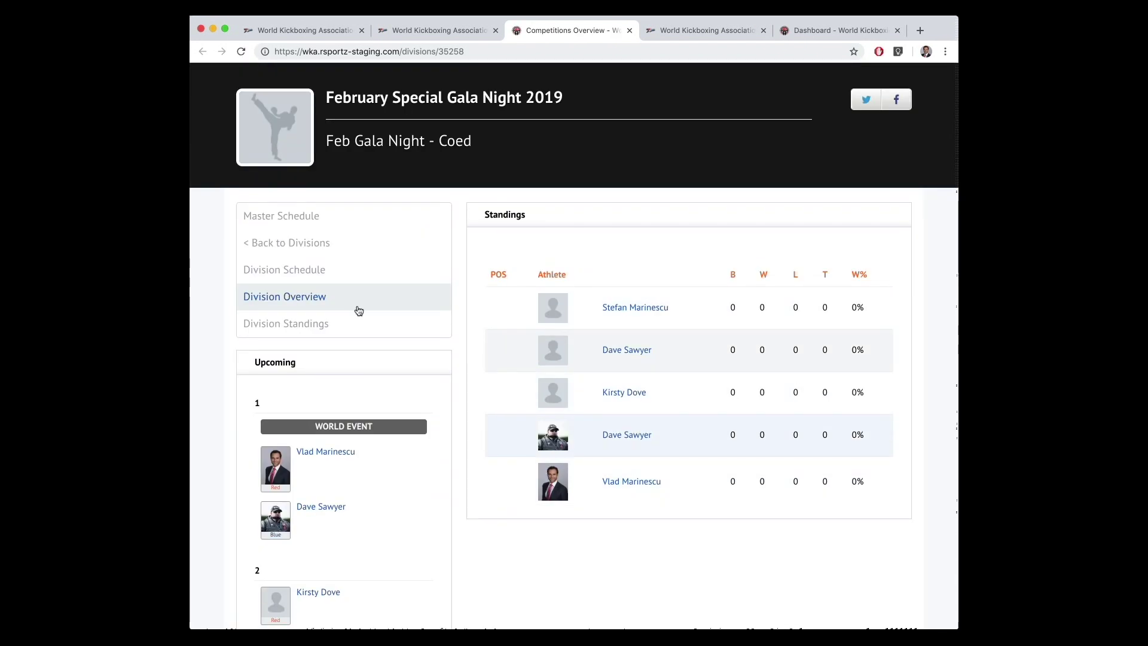
left_click(335, 281)
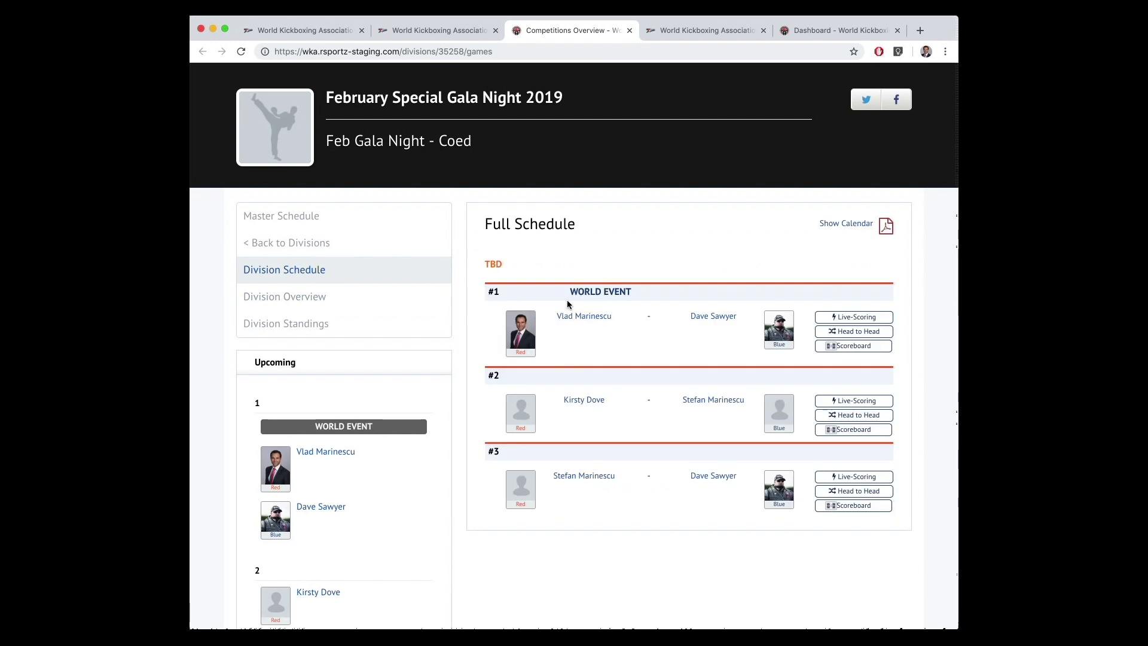
left_click_drag(566, 296, 621, 291)
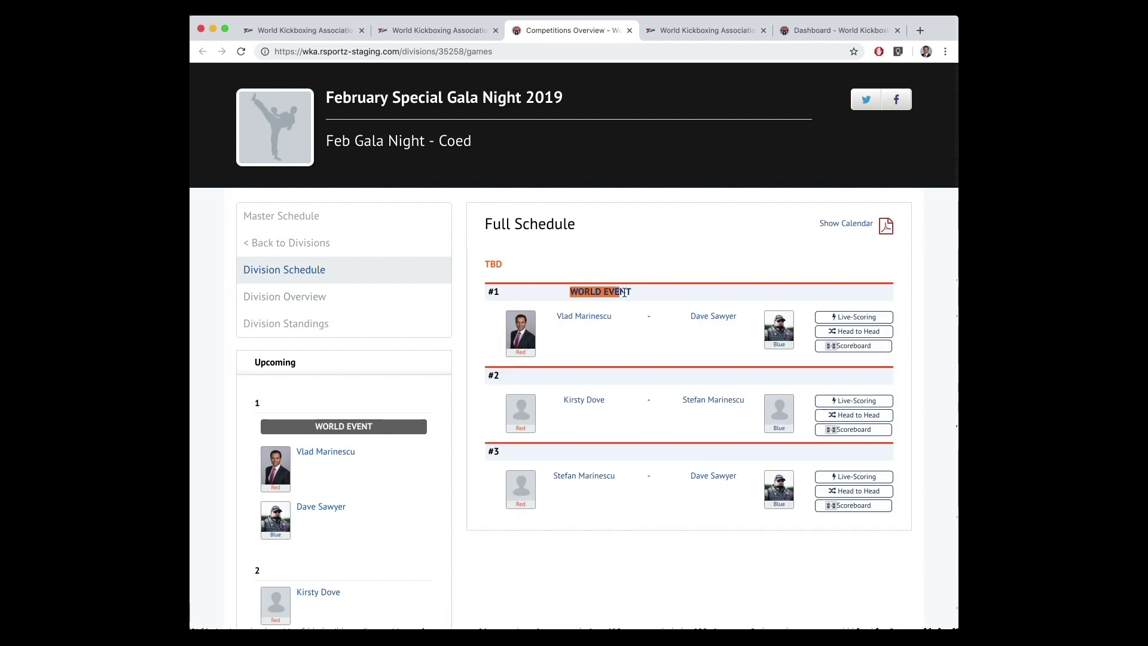
left_click(621, 292)
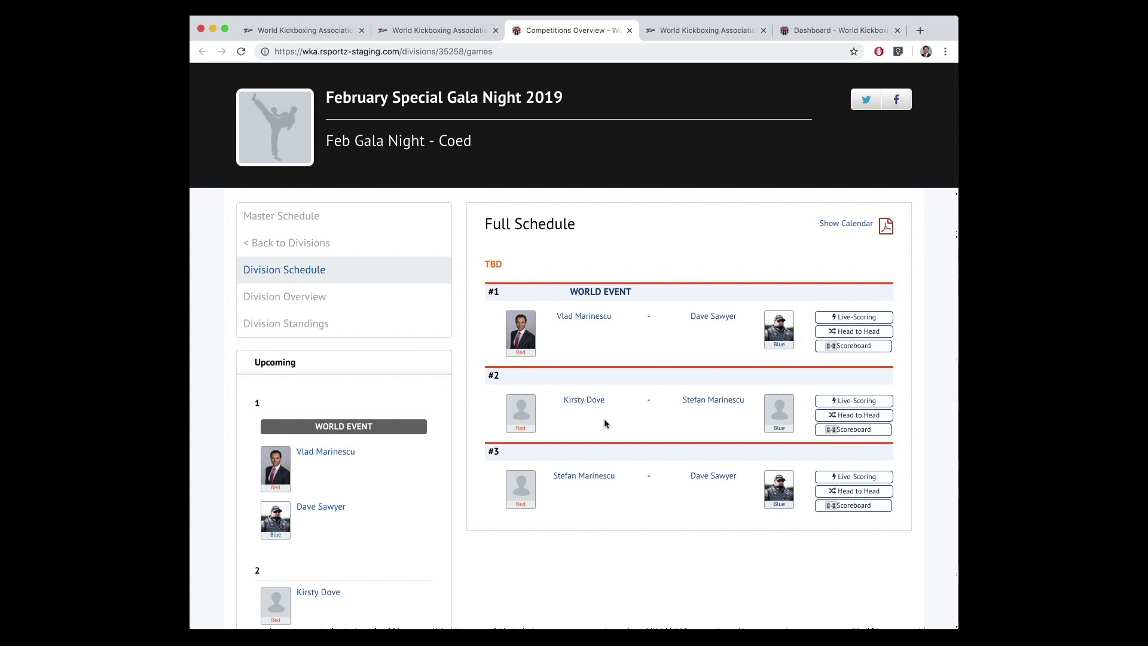
left_click_drag(489, 223, 618, 225)
left_click(619, 225)
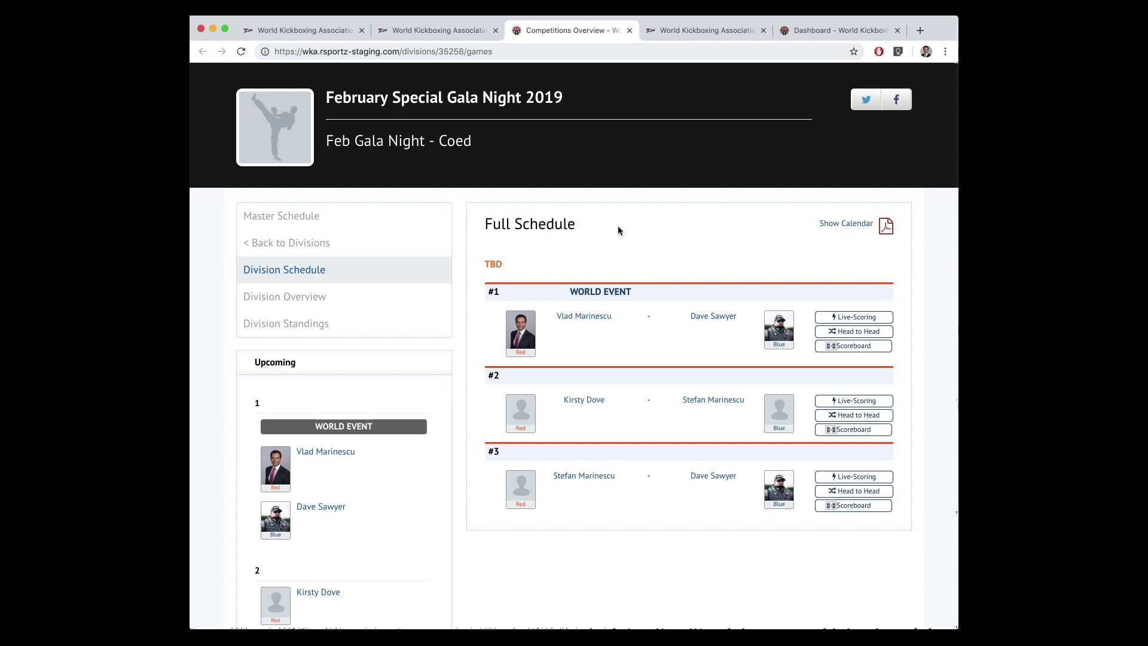